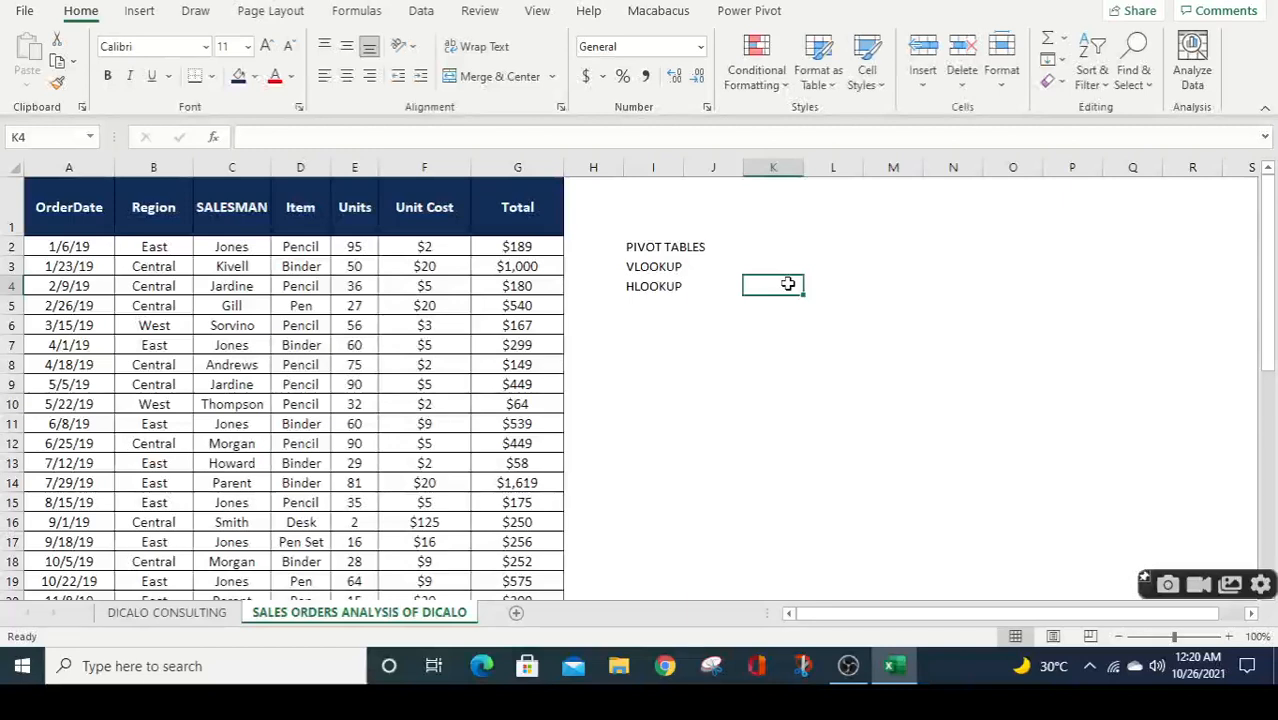
Clear the PIVOT TABLES, VLOOKUP and HLOOKUP notes from cells I2:I4 beside the sales table
key(Up)
key(Up)
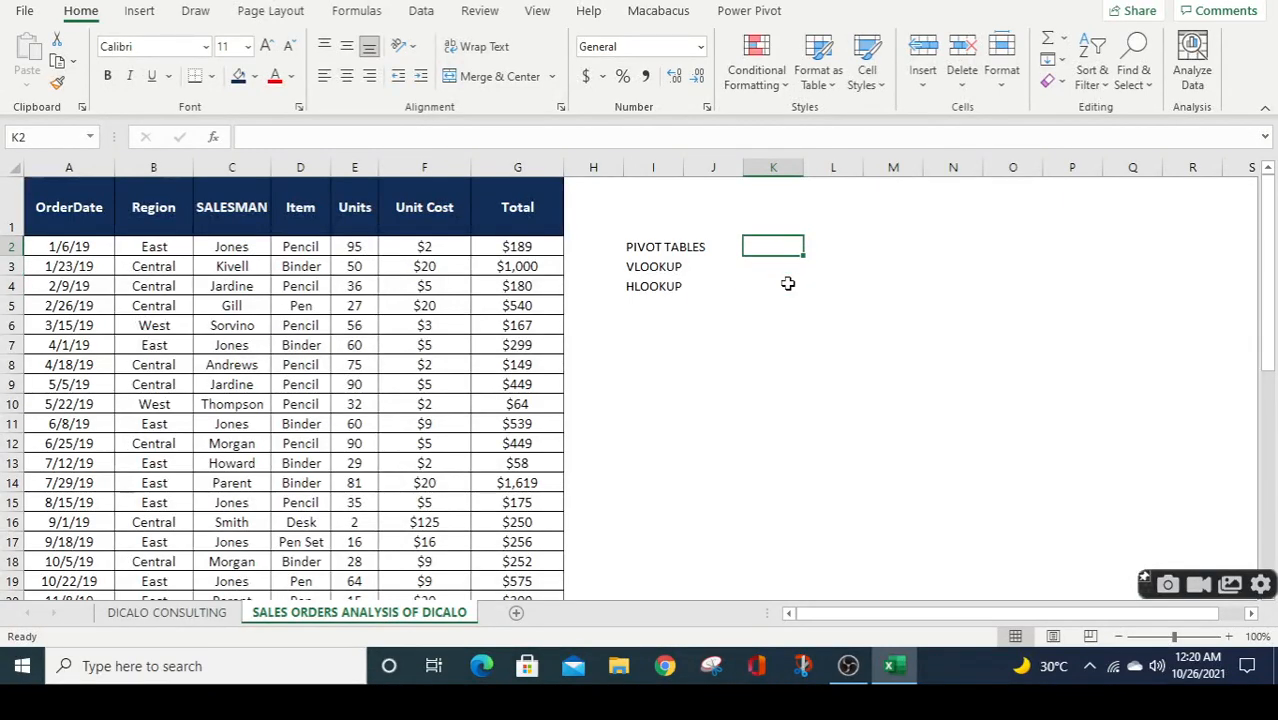
key(Left)
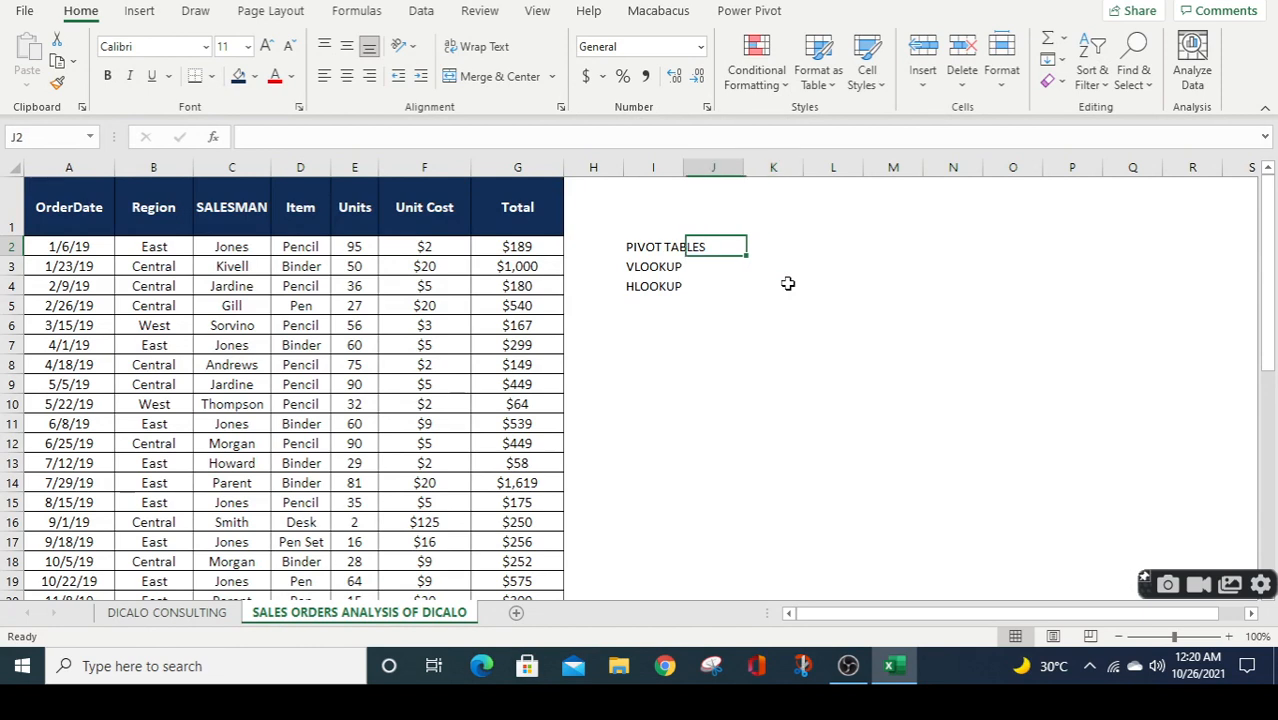
key(Down)
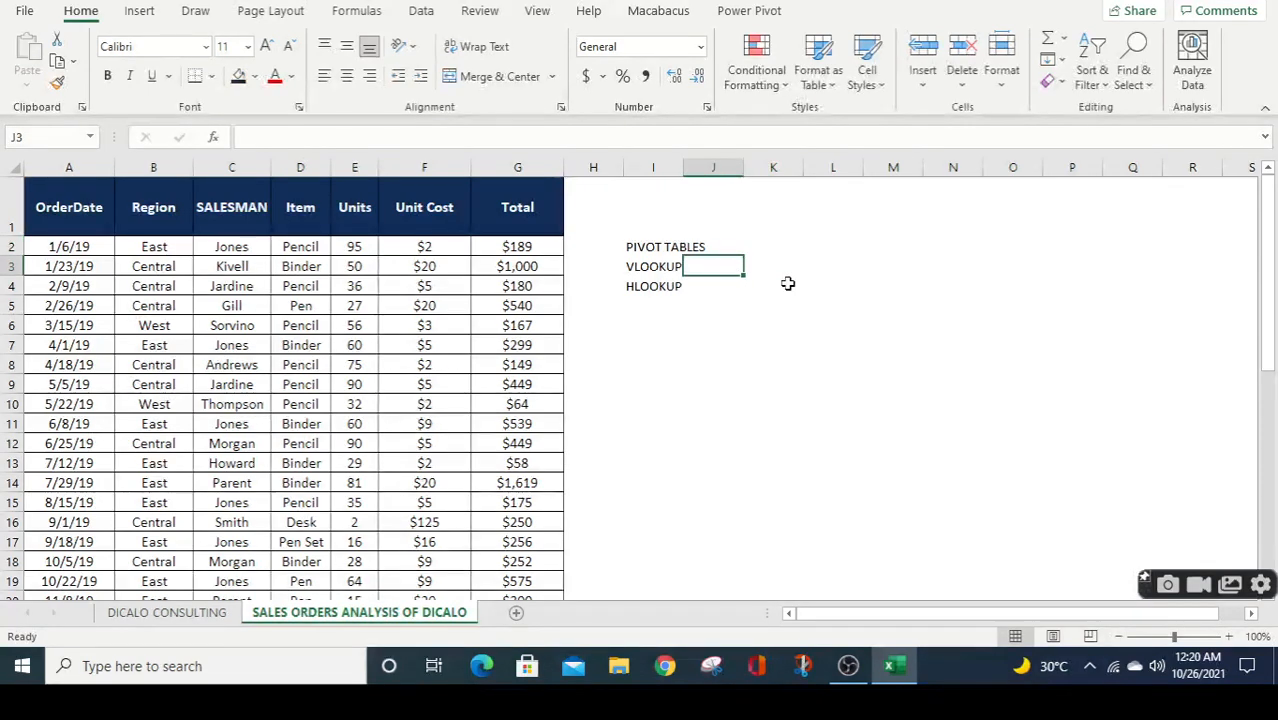
key(Up)
key(Up)
key(Left)
key(Down)
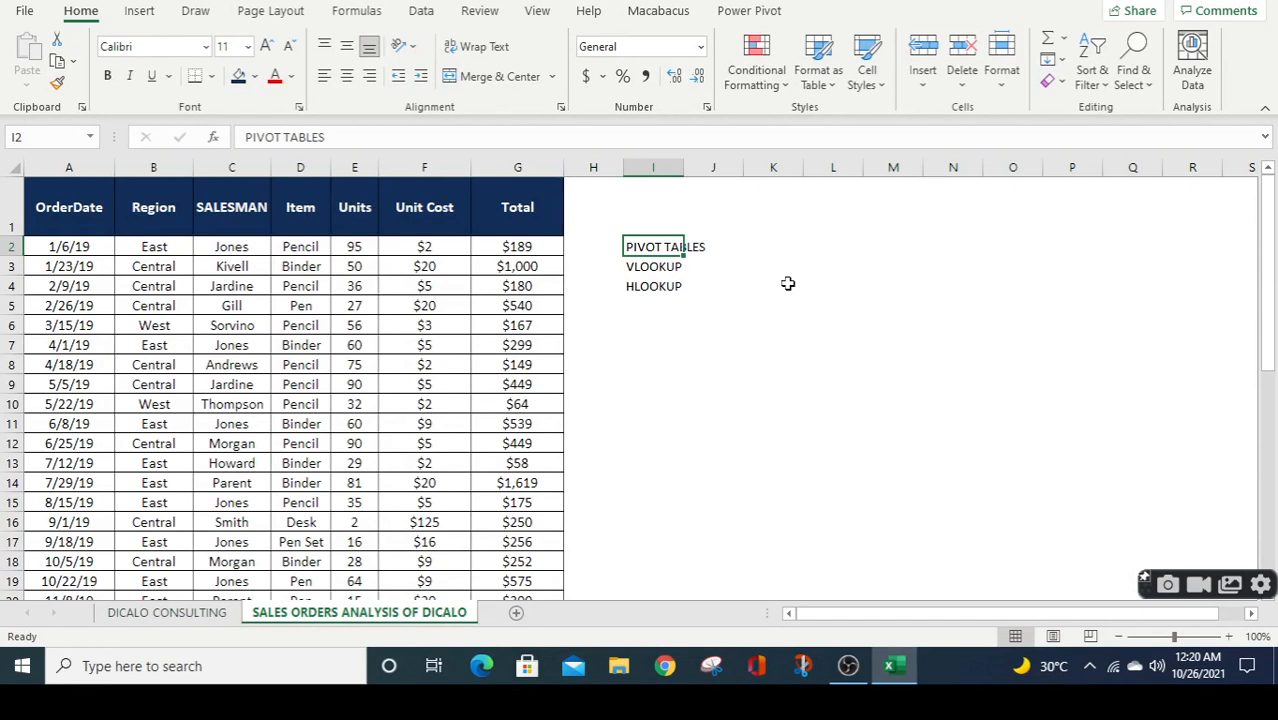
key(shift+Down)
key(shift+Down)
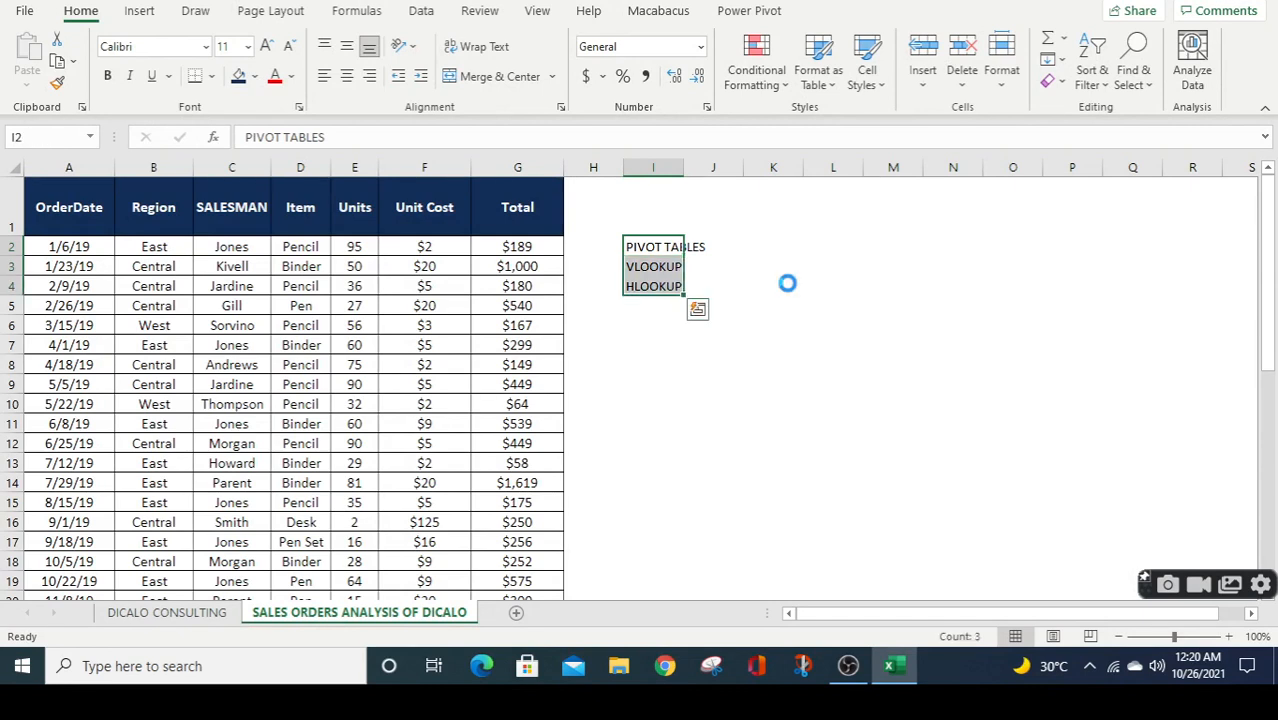
key(Delete)
key(Up)
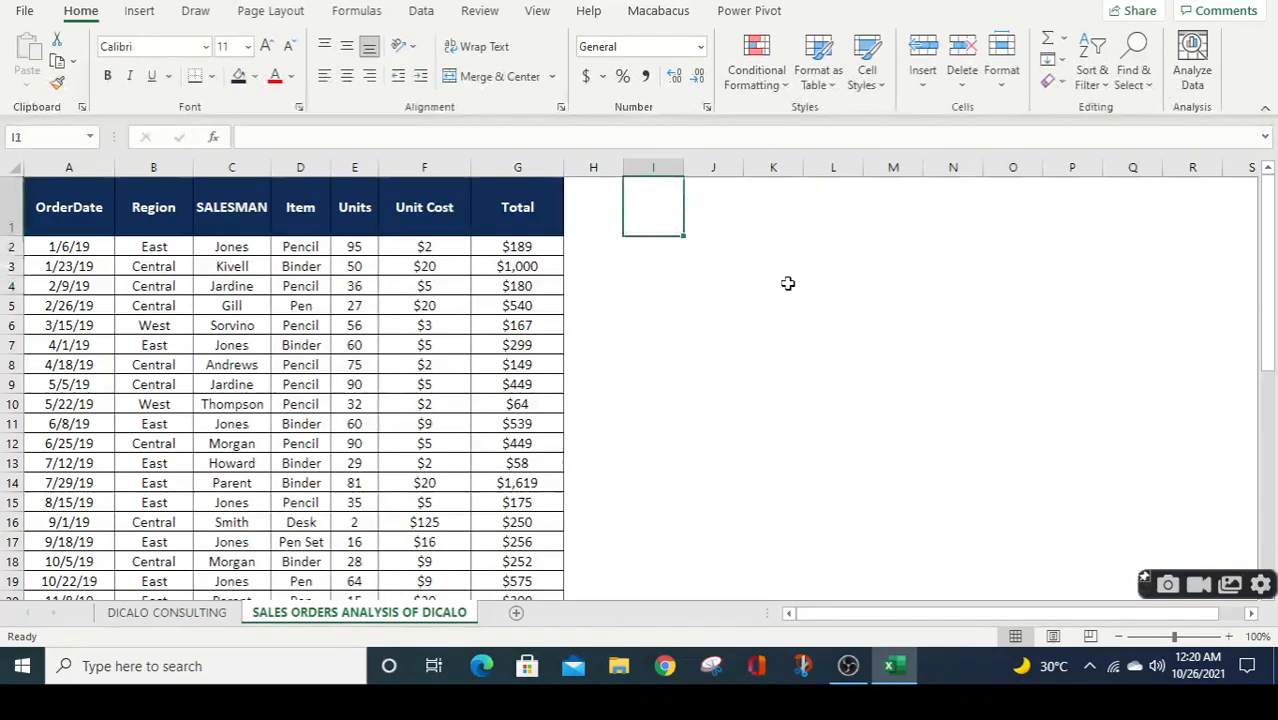
key(Down)
key(Left)
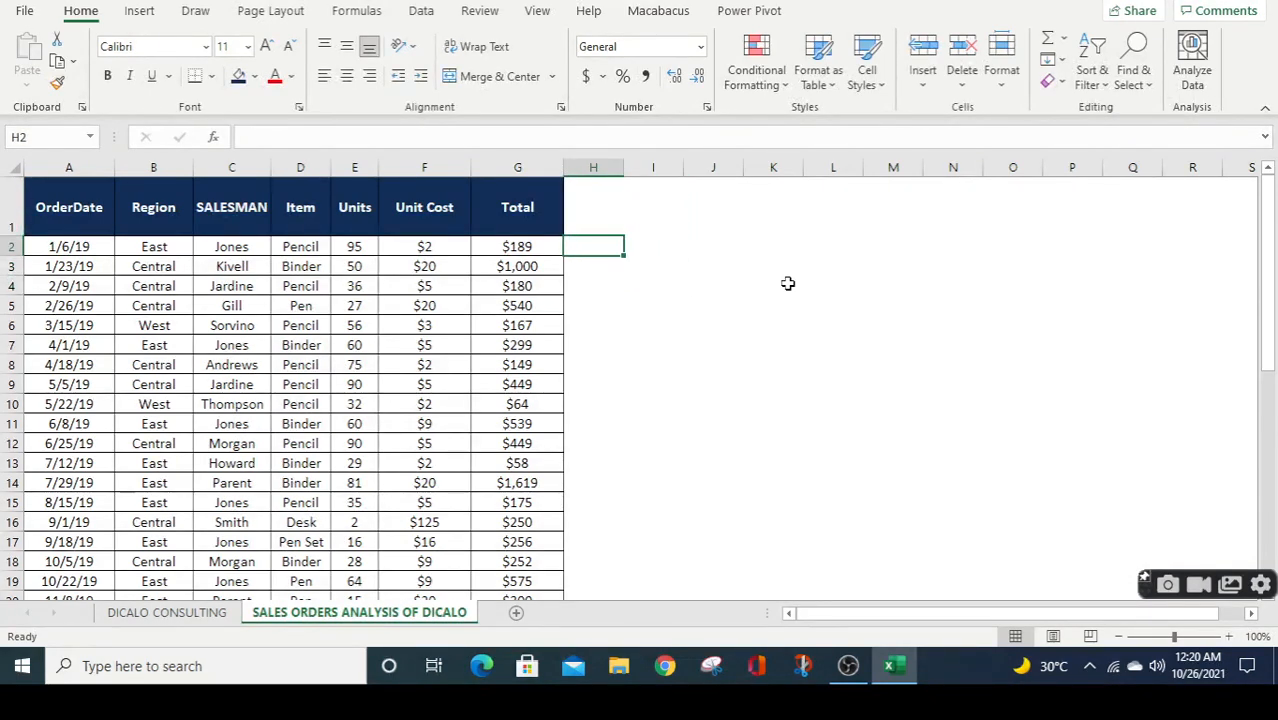
key(Up)
key(Down)
key(Right)
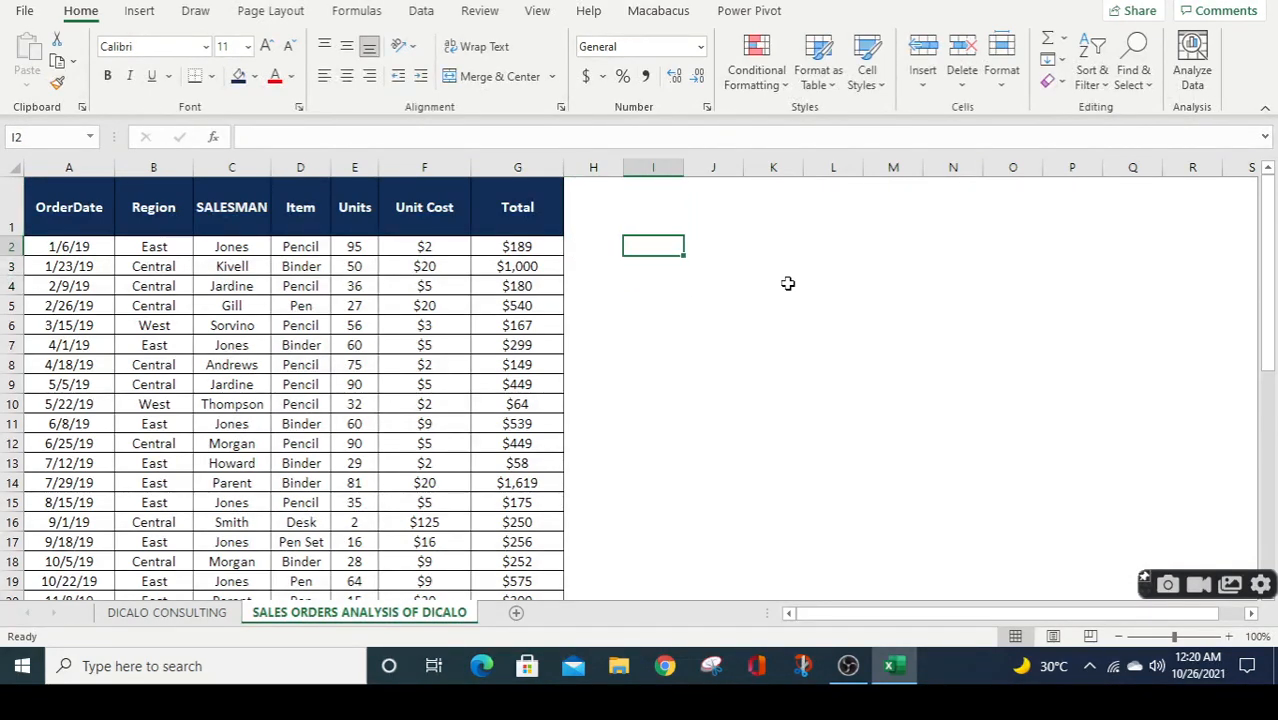
key(Up)
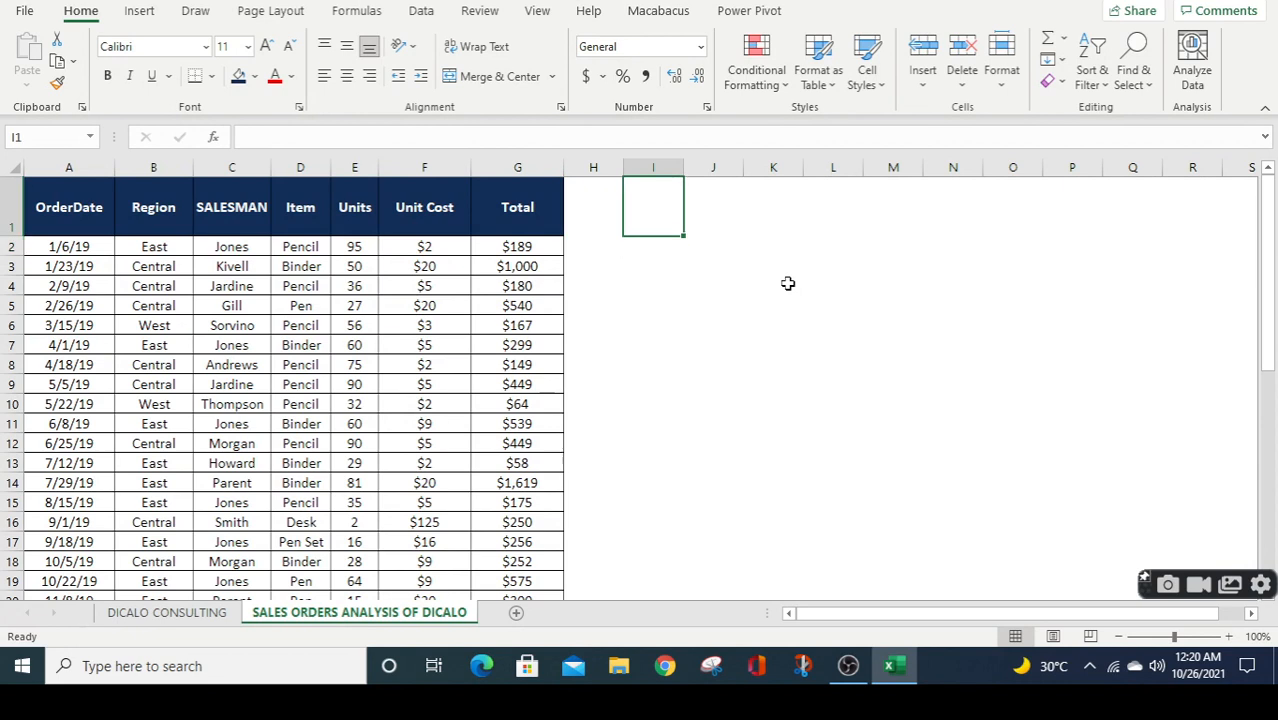
key(Left)
key(Down)
key(Down)
key(Right)
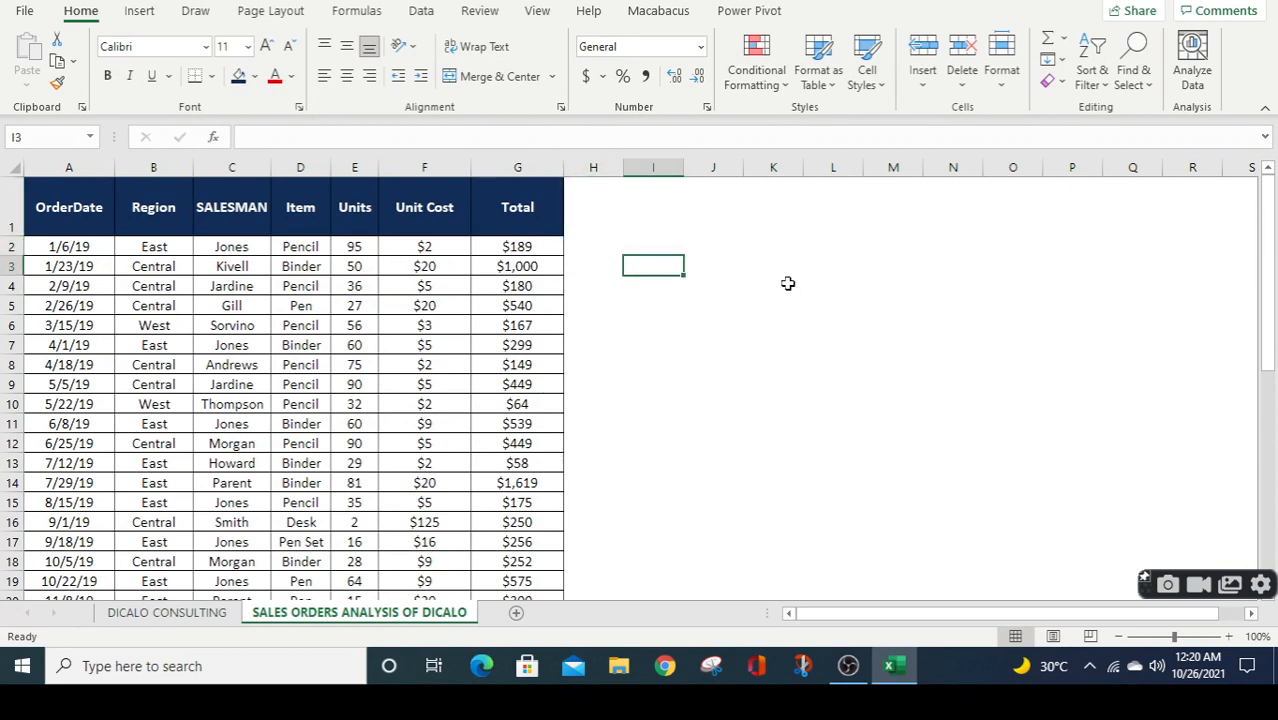
key(Up)
key(Up)
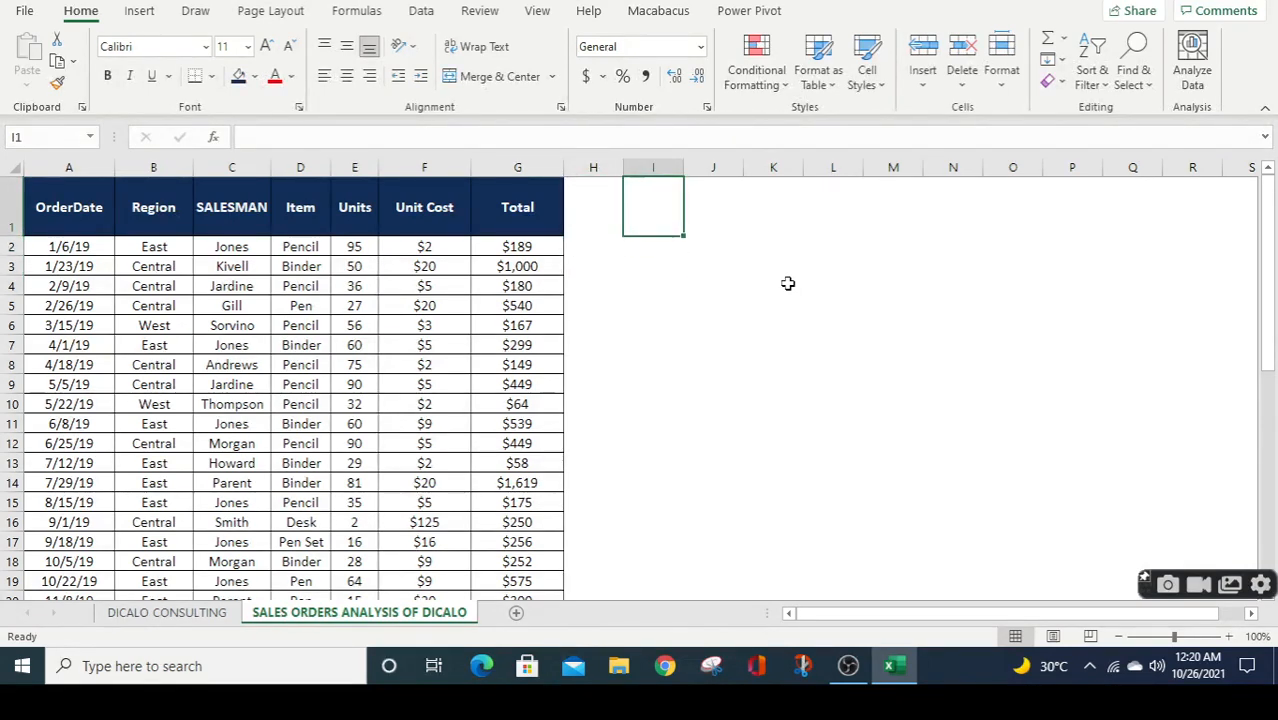
key(Left)
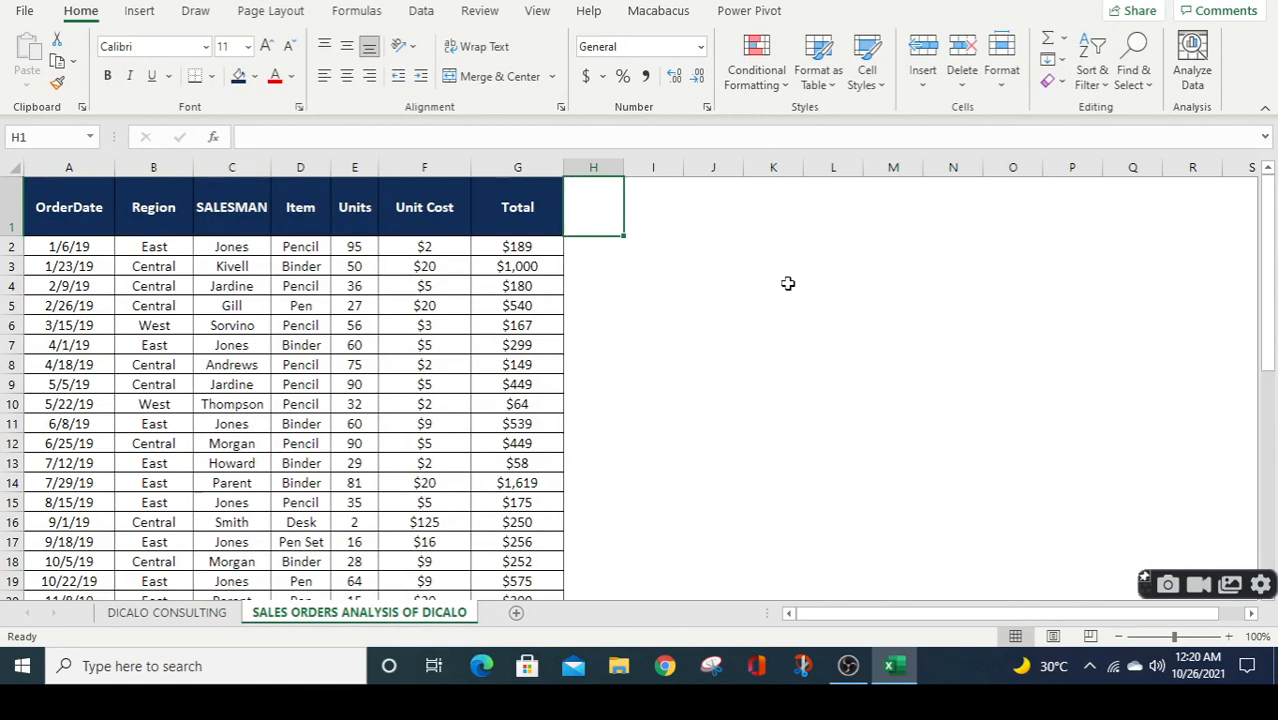
key(Down)
key(Down)
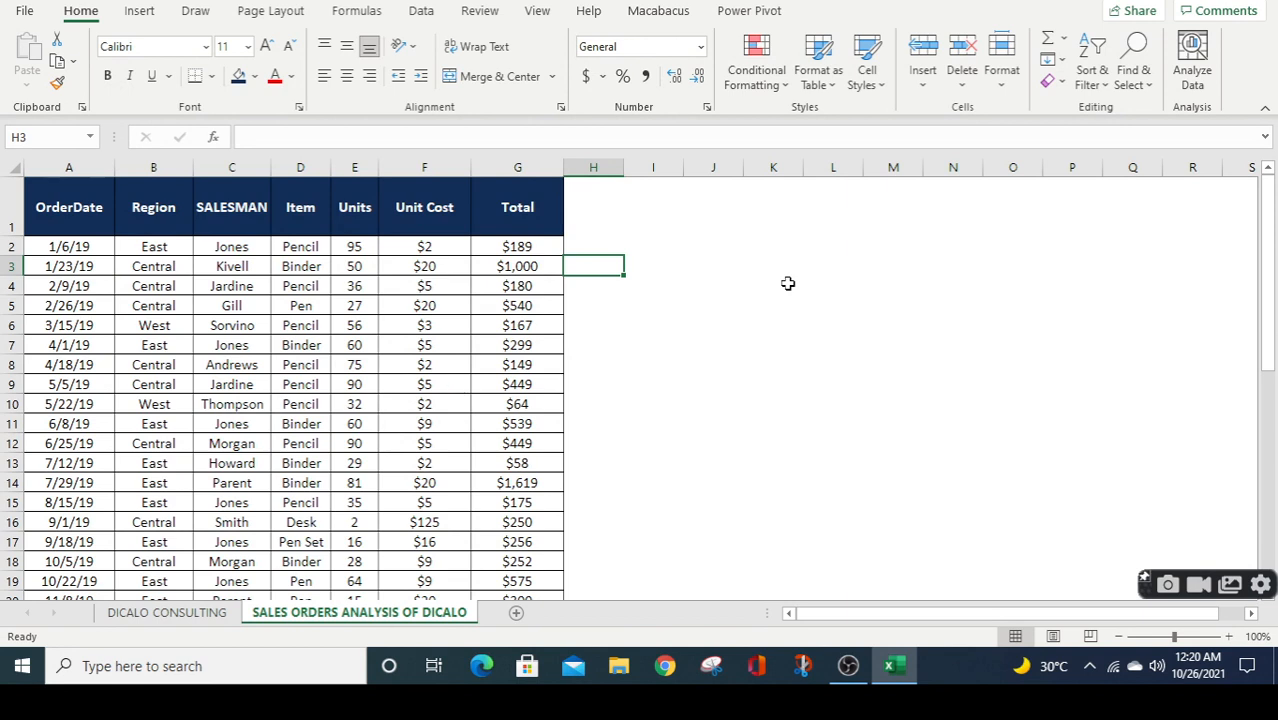
Examine the sales records row by row along the OrderDate column, from the header through the last order and back
key(Left)
key(Left)
key(Left)
key(Left)
key(Left)
key(Left)
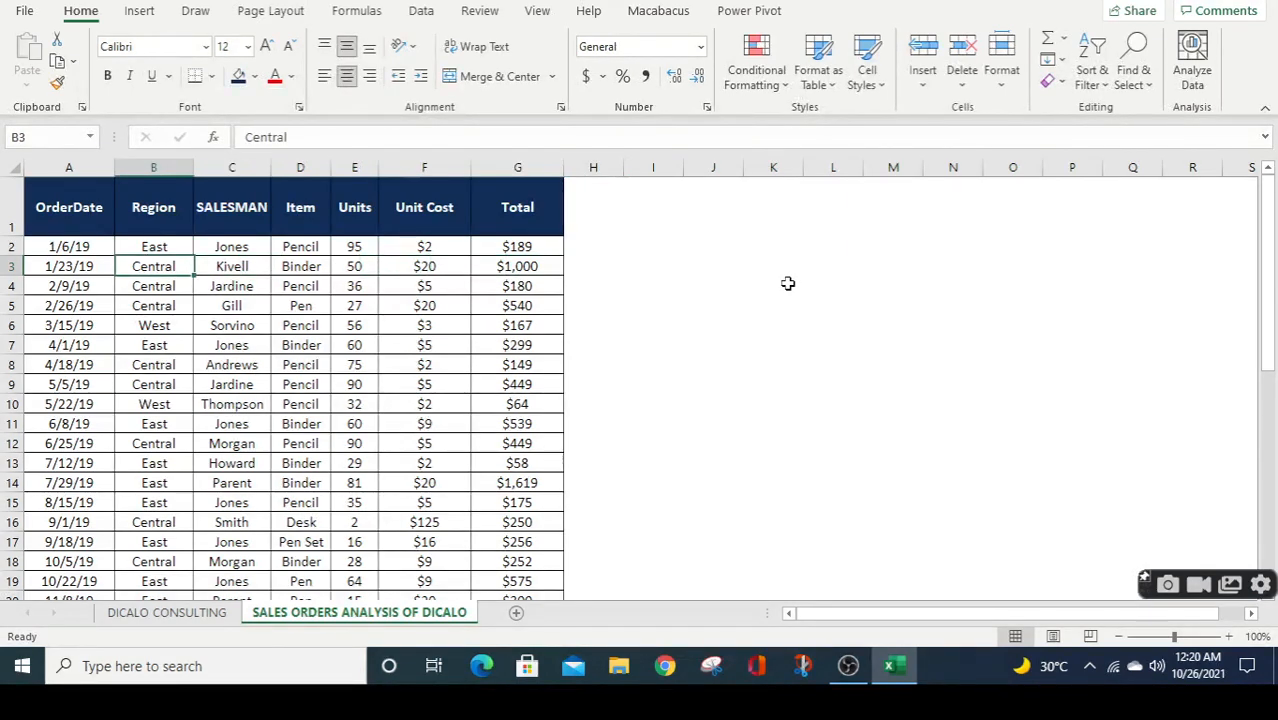
key(Left)
key(Up)
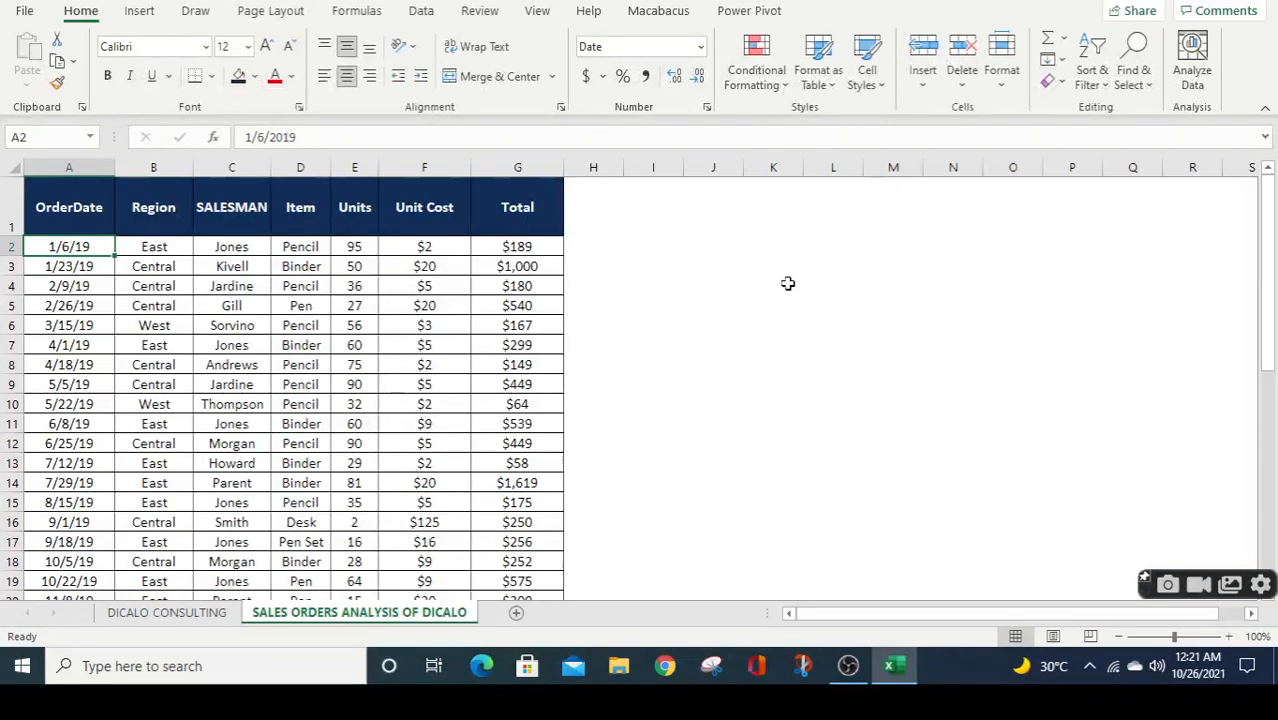
key(Down)
key(Down)
key(Down)
key(Down)
key(Down)
key(Down)
key(Down)
key(Down)
key(Down)
key(Down)
key(Down)
key(Down)
key(Down)
key(Down)
key(Down)
key(Down)
key(Down)
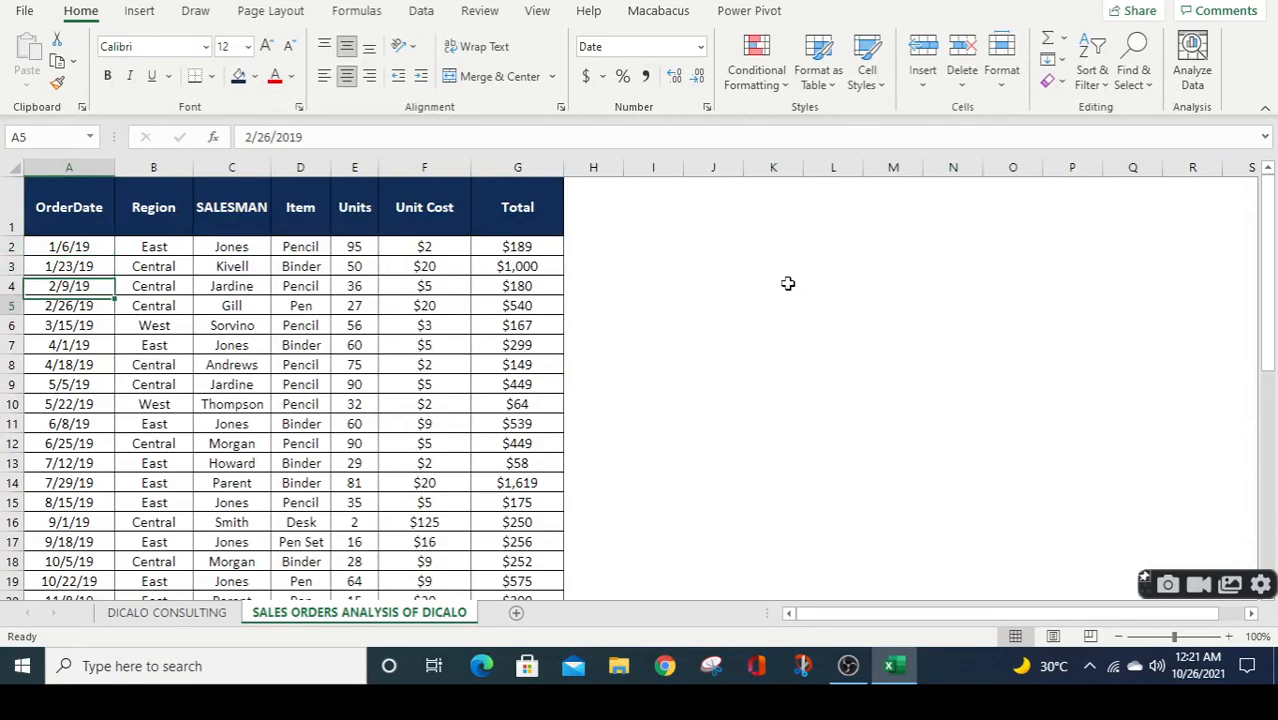
key(Down)
key(Down)
key(Down)
key(Down)
key(Down)
key(Down)
key(Down)
key(Down)
key(Down)
key(Down)
key(Down)
key(Down)
key(Down)
key(Down)
key(Down)
key(Down)
key(Down)
key(Down)
key(Down)
key(Down)
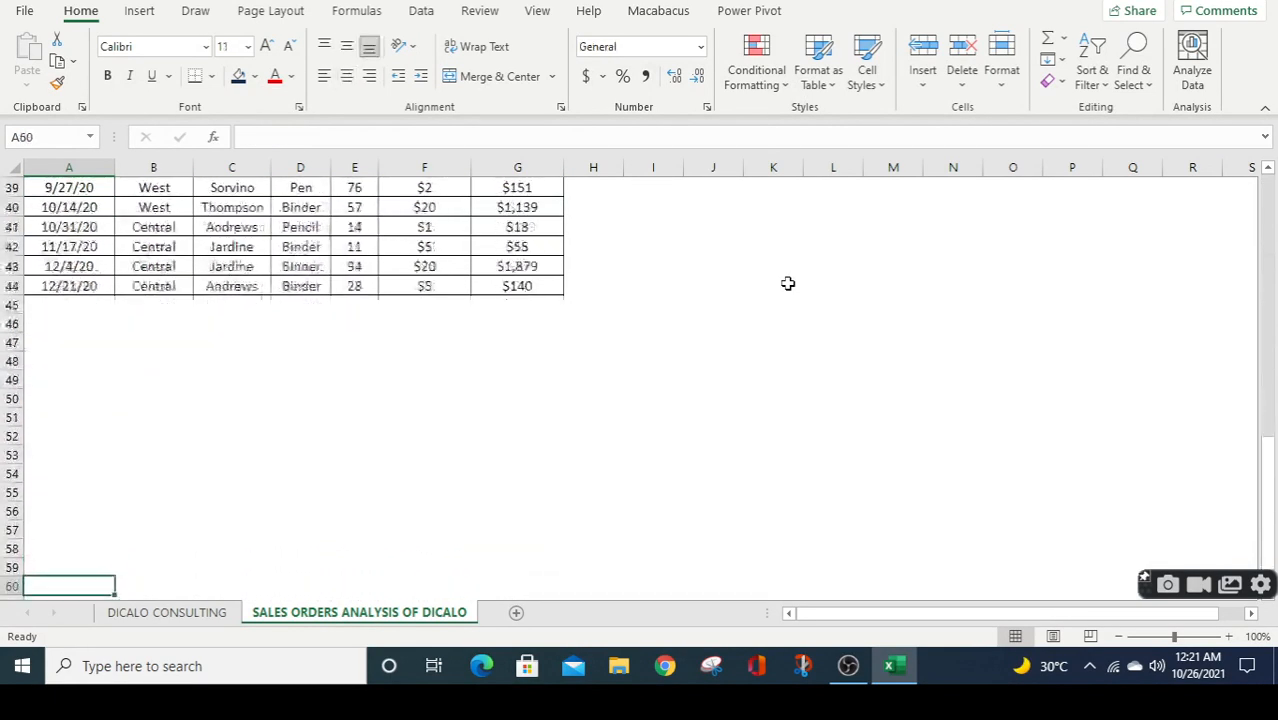
key(Up)
key(Up)
key(Up)
key(Up)
key(Up)
key(Up)
key(Up)
key(Up)
key(Up)
key(Up)
key(Up)
key(Up)
key(Up)
key(Up)
key(Up)
key(Up)
key(Up)
key(Up)
key(Up)
key(Up)
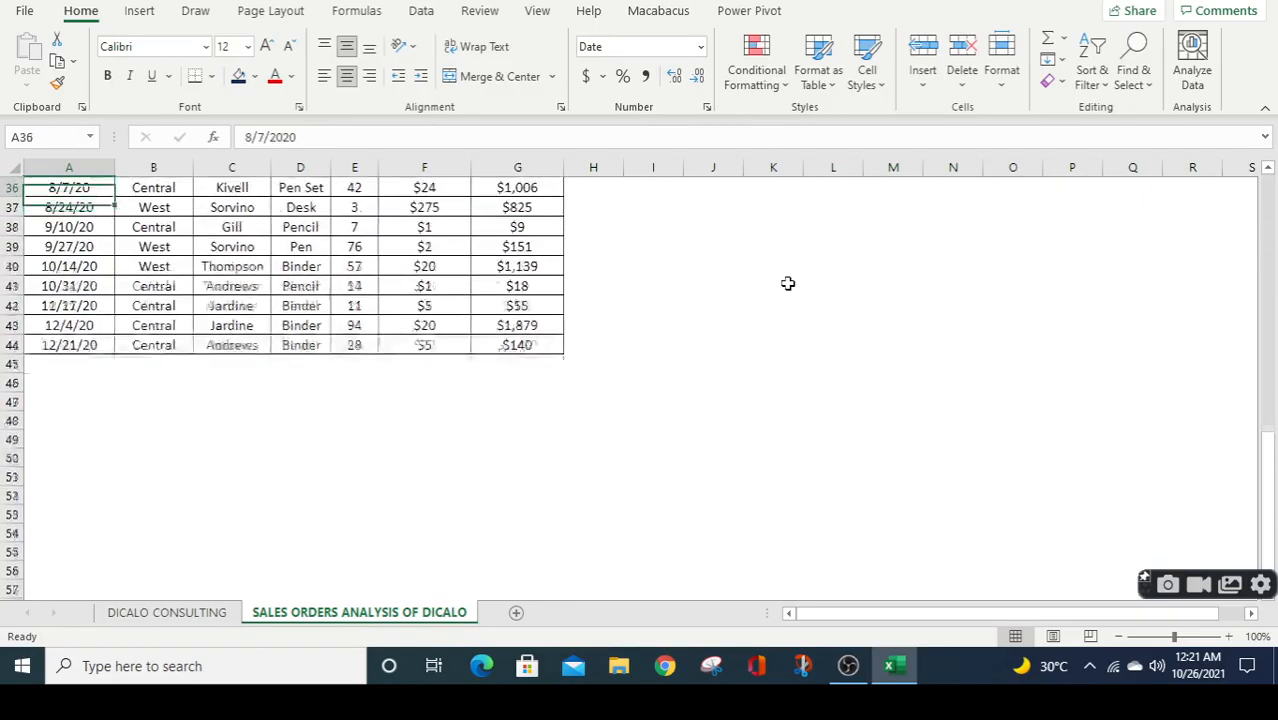
key(Up)
key(Up)
key(Up)
key(Up)
key(Up)
key(Up)
key(Up)
key(Up)
key(Up)
key(Up)
key(Up)
key(Up)
key(Up)
key(Up)
key(Up)
key(Up)
key(Up)
key(Up)
key(Up)
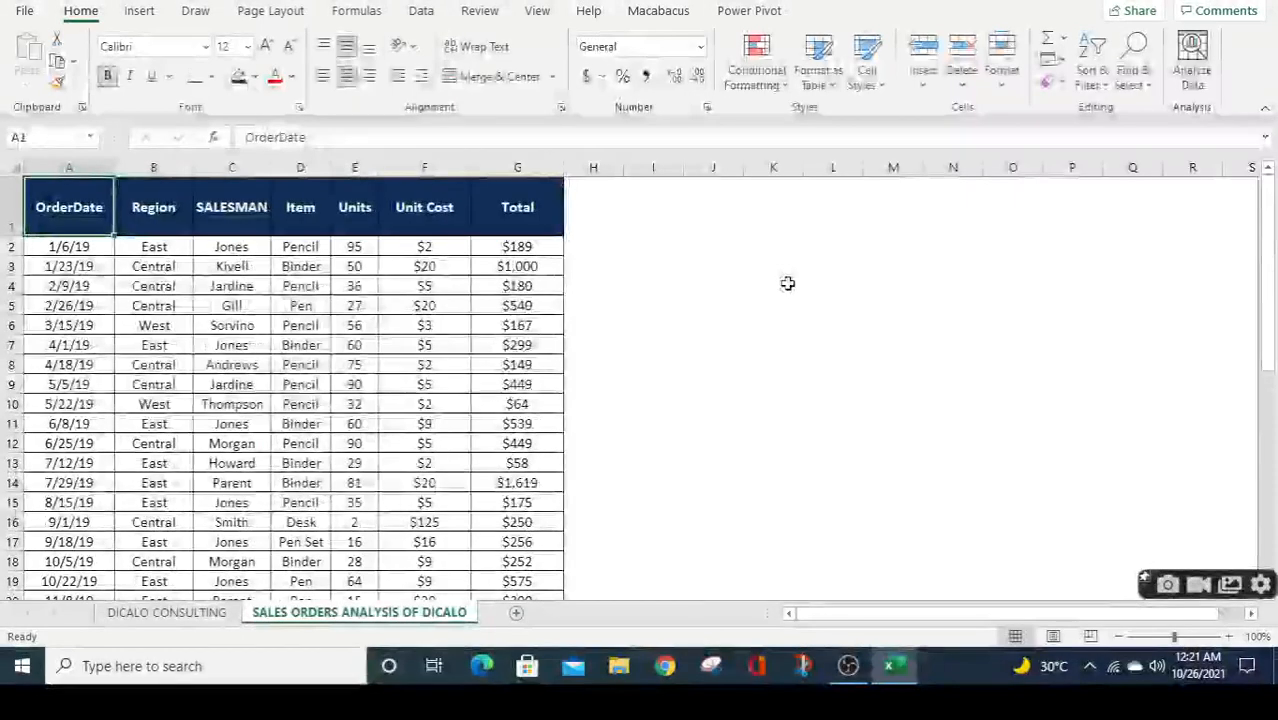
key(Down)
key(Down)
key(Down)
key(Down)
key(Down)
key(Down)
key(Down)
key(Down)
key(Down)
key(Down)
key(Down)
key(Down)
key(Down)
key(Down)
key(Down)
key(Down)
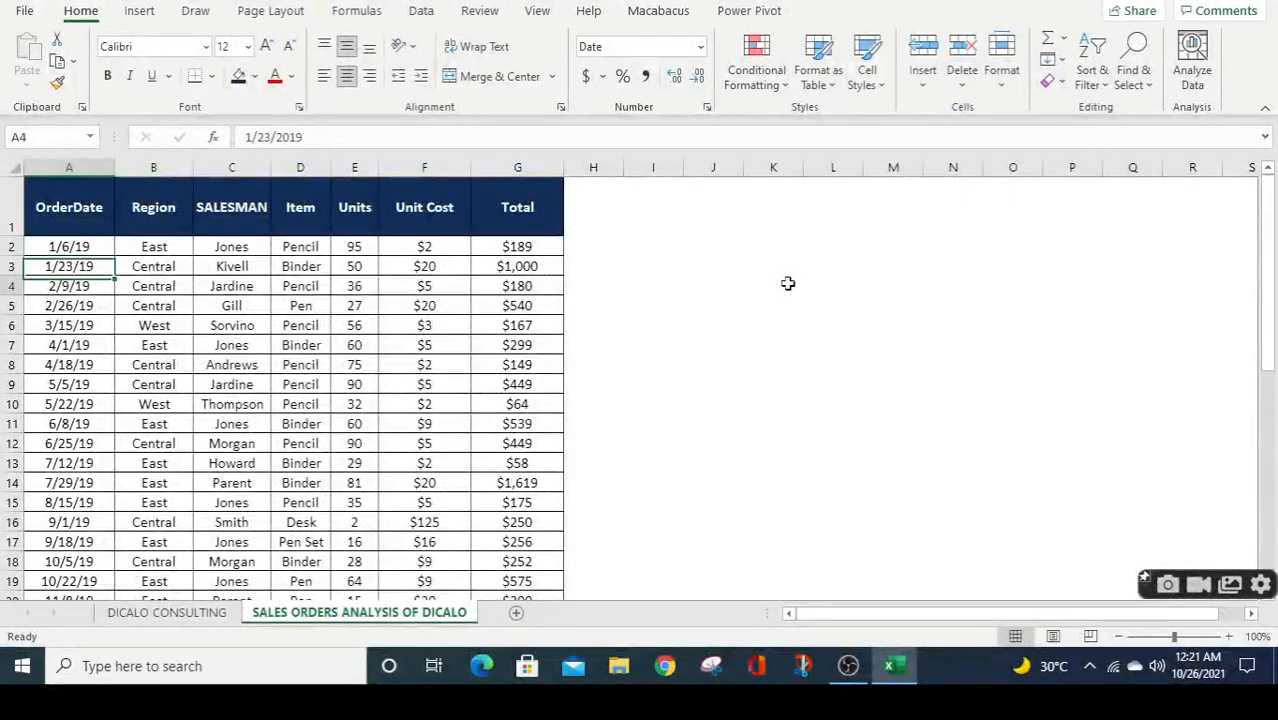
key(Down)
key(Down)
key(Down)
key(Down)
key(Down)
key(Down)
key(Down)
key(Down)
key(Down)
key(Down)
key(Down)
key(Down)
key(Down)
key(Down)
key(Down)
key(Down)
key(Down)
key(Down)
key(Down)
key(Down)
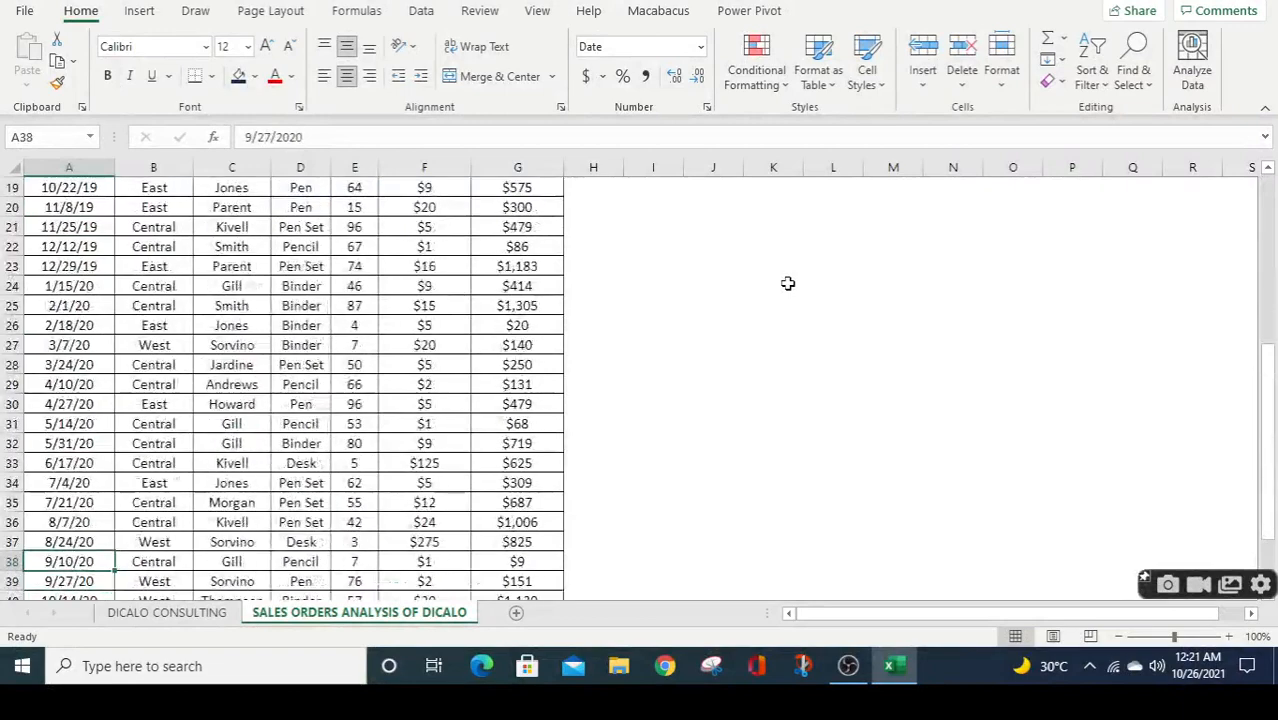
key(Up)
key(Up)
key(Up)
key(Up)
key(Up)
key(Up)
key(Up)
key(Up)
key(Up)
key(Up)
key(Up)
key(Up)
key(Up)
key(Up)
key(Up)
key(Up)
key(Up)
key(Up)
key(Up)
key(Up)
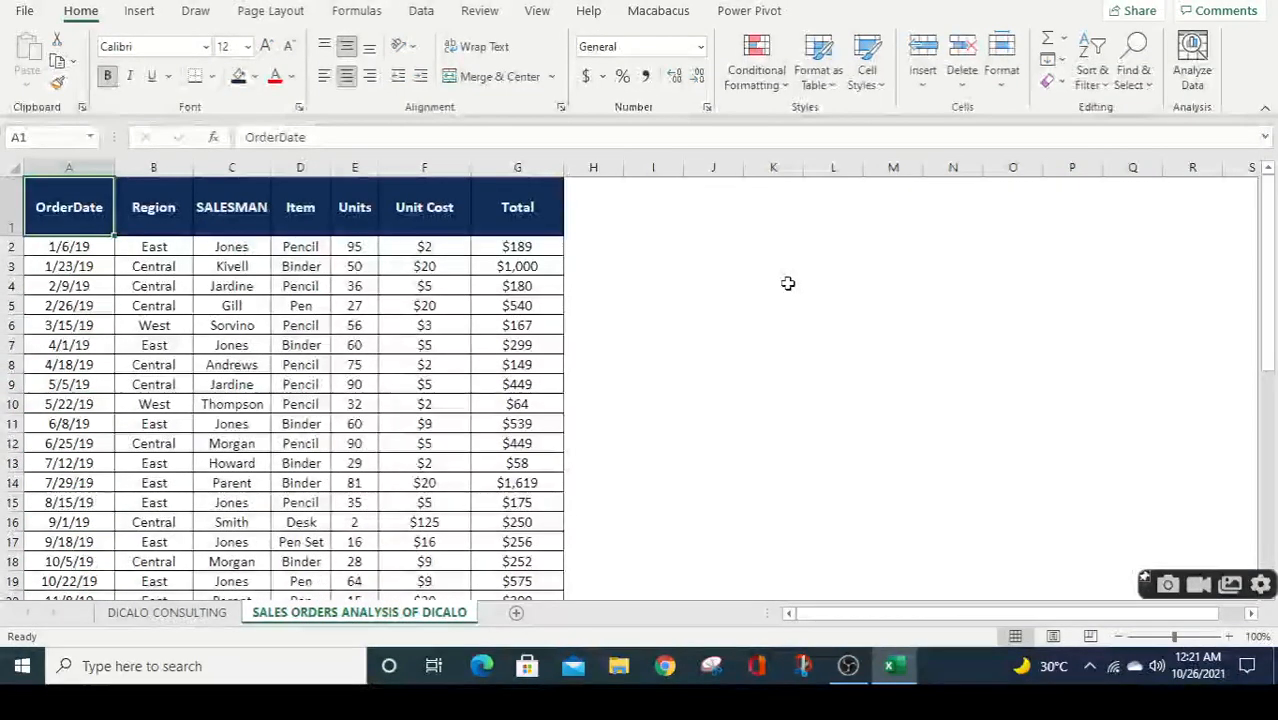
Enter the heading PIVOT in cell I1 beside the sales table and autofit column I to it
key(Right)
key(Right)
key(Right)
key(Right)
key(Right)
key(Right)
key(Right)
key(Right)
key(Right)
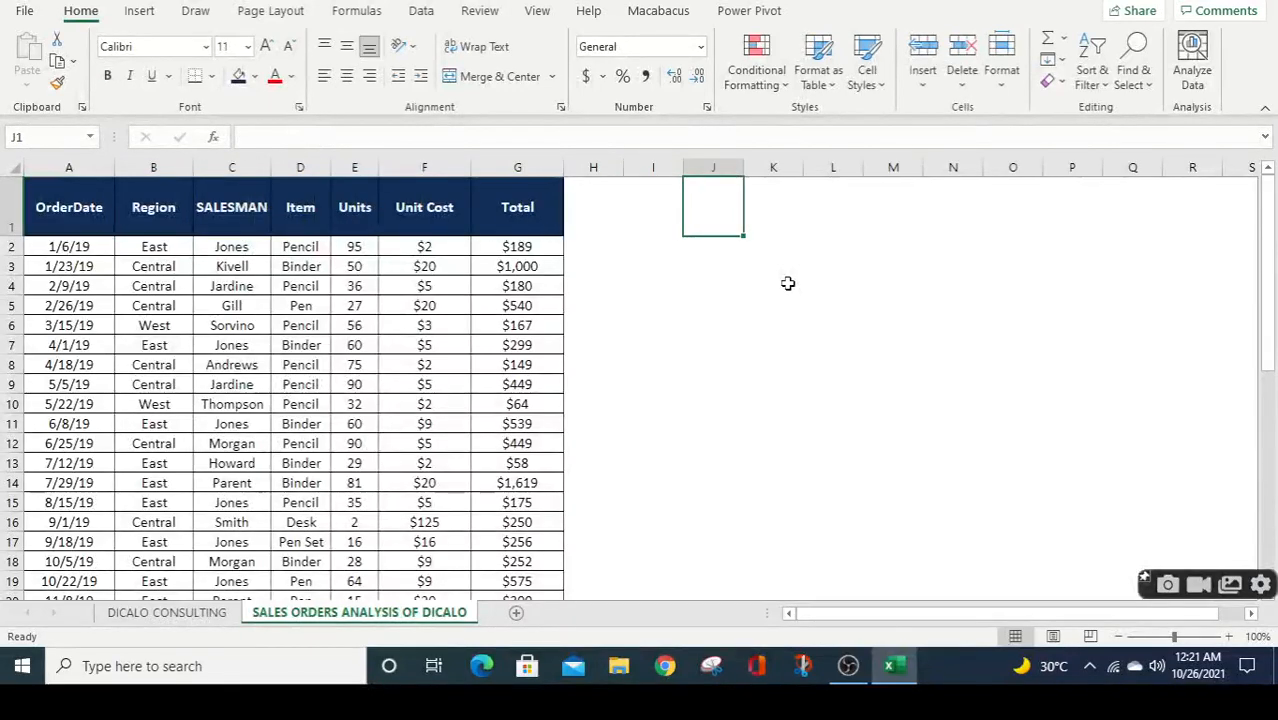
key(Left)
text(PI)
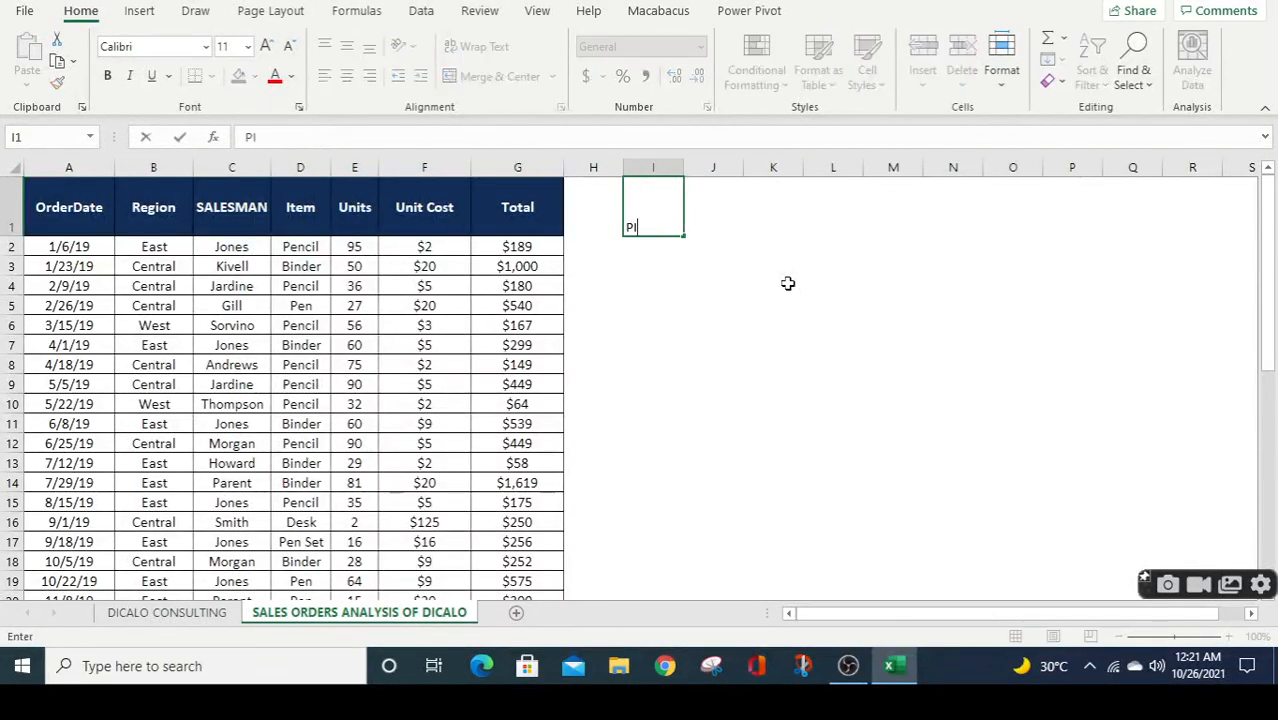
text(VOT)
key(Return)
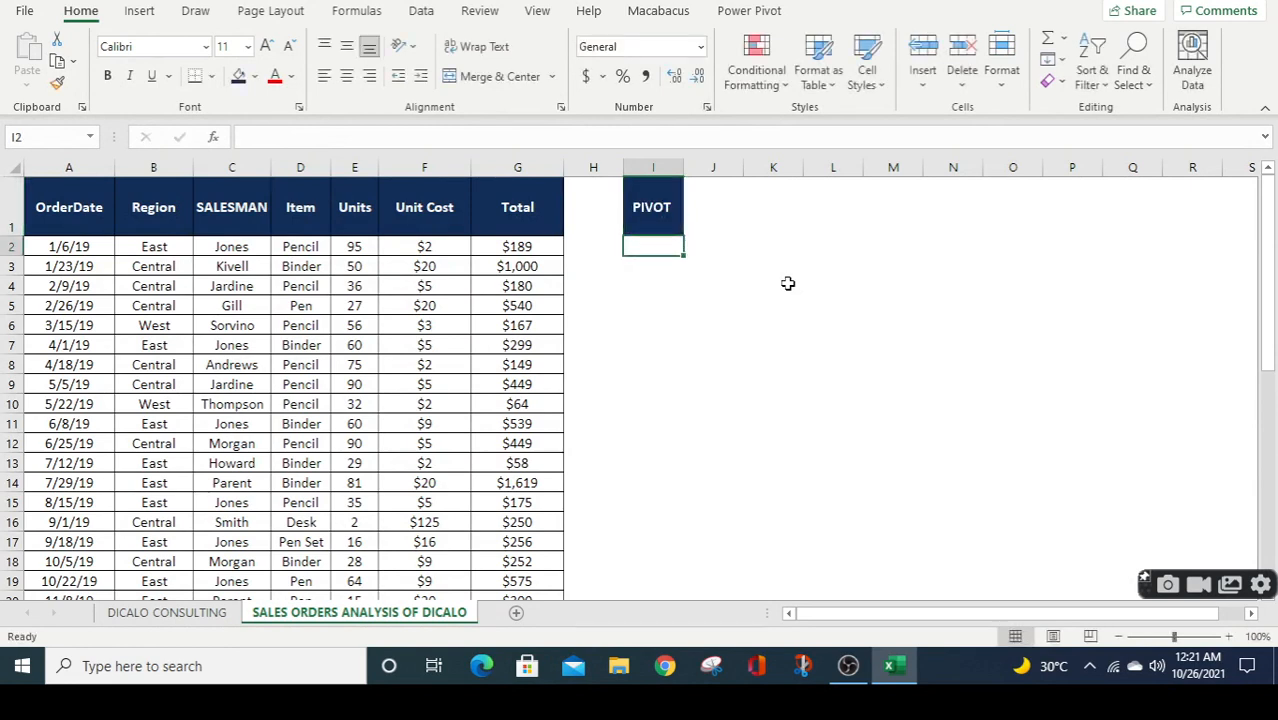
double_click(684, 165)
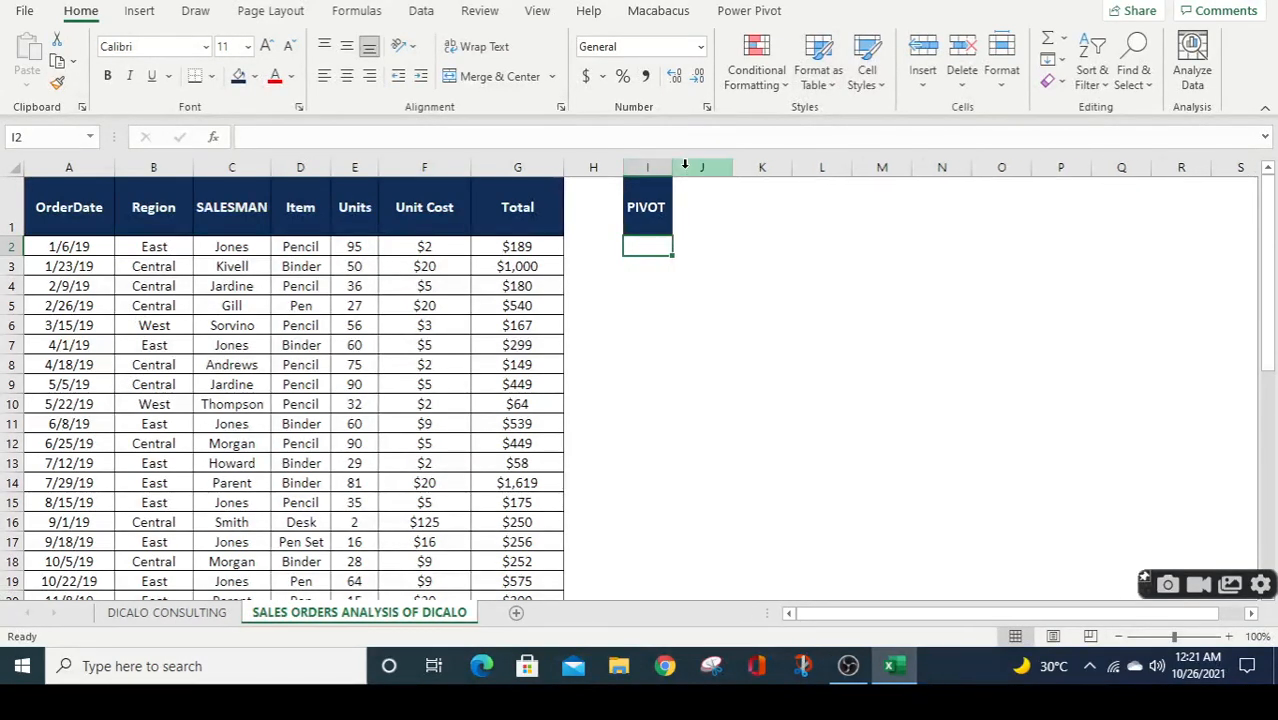
Examine the sales orders along the OrderDate column, down past the last record and back up to the header
key(Down)
key(Left)
key(Left)
key(Left)
key(Left)
key(Left)
key(Left)
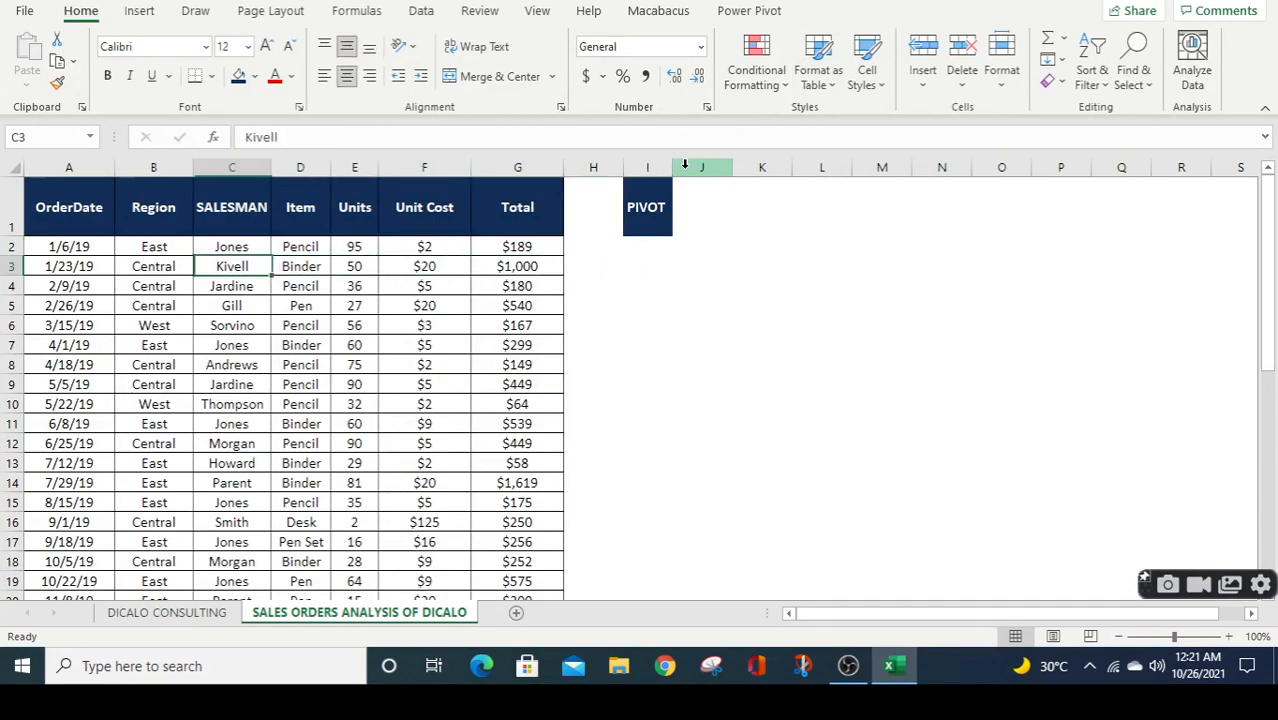
key(Left)
key(Left)
key(Down)
key(Down)
key(Down)
key(Down)
key(Down)
key(Down)
key(Down)
key(Down)
key(Down)
key(Down)
key(Down)
key(Down)
key(Down)
key(Down)
key(Down)
key(Down)
key(Down)
key(Down)
key(Down)
key(Down)
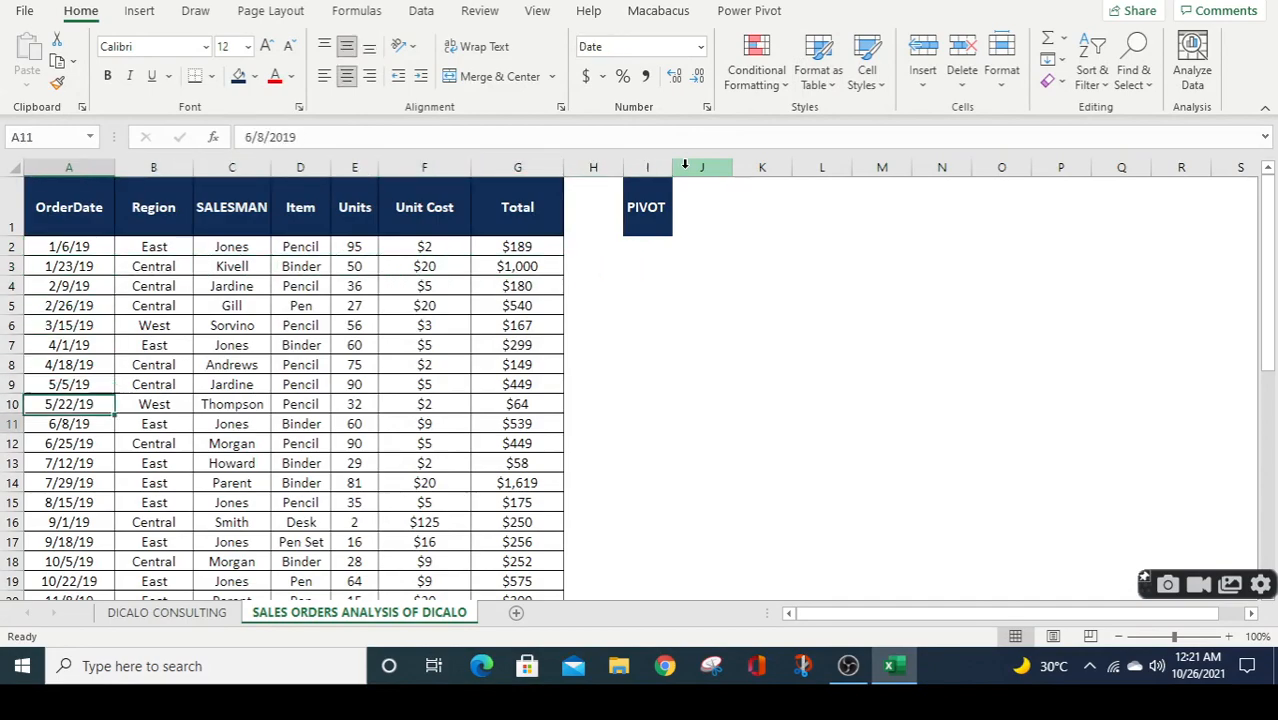
key(Down)
key(Down)
key(Down)
key(Down)
key(Down)
key(Down)
key(Down)
key(Down)
key(Down)
key(Up)
key(Up)
key(Up)
key(Up)
key(Up)
key(Up)
key(Up)
key(Up)
key(Up)
key(Up)
key(Up)
key(Up)
key(Up)
key(Up)
key(Up)
key(Up)
key(Up)
key(Up)
key(Up)
key(Up)
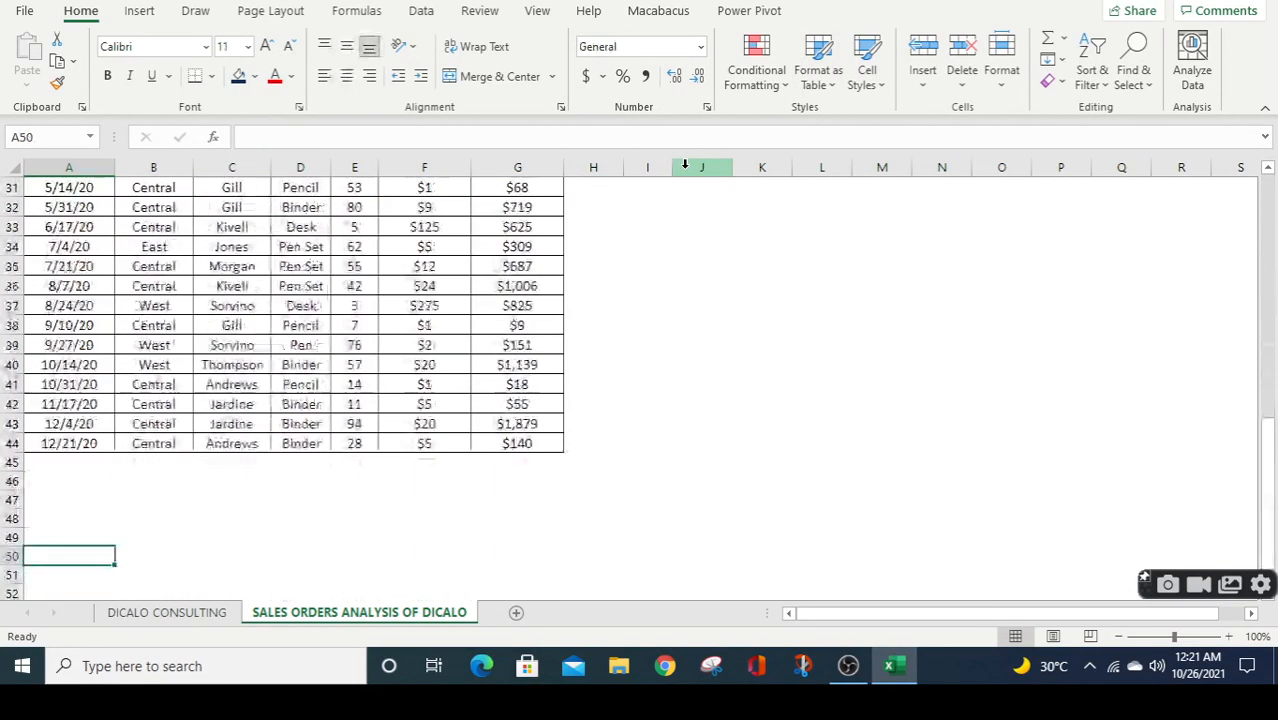
key(Up)
key(Up)
key(Up)
key(Up)
key(Up)
key(Up)
key(Up)
key(Up)
key(Up)
key(Up)
key(Up)
key(Up)
key(Up)
key(Up)
key(Up)
key(Up)
key(Up)
key(Up)
key(Up)
key(Up)
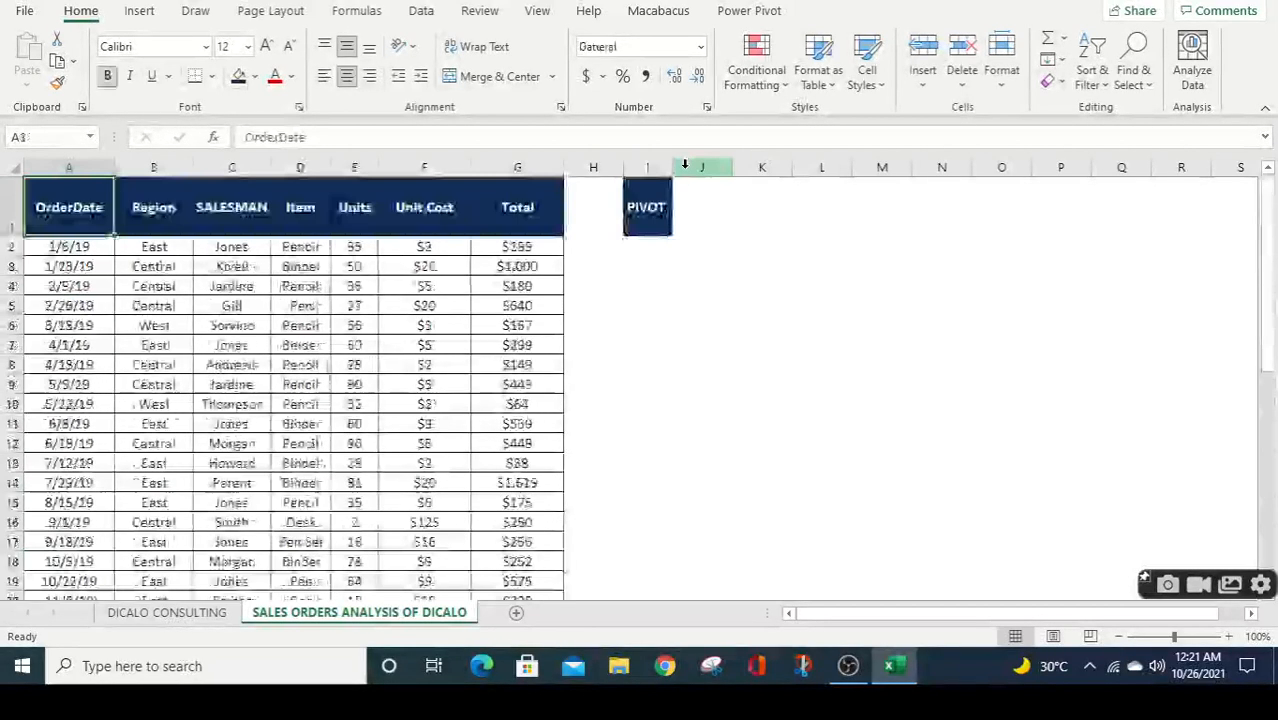
Insert a PivotTable from the sales table range A1:G44, placed on the existing worksheet at cell J1
key(Down)
key(Down)
key(Down)
key(Down)
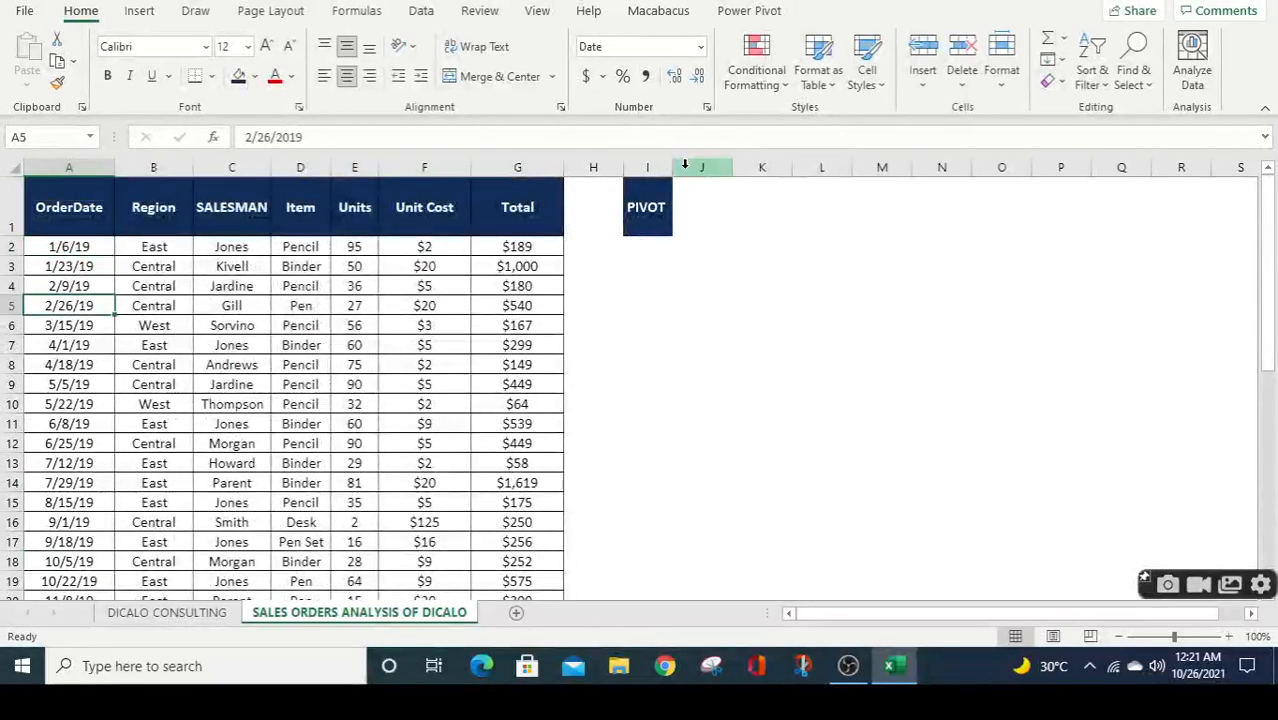
key(Right)
key(Right)
key(Down)
key(Down)
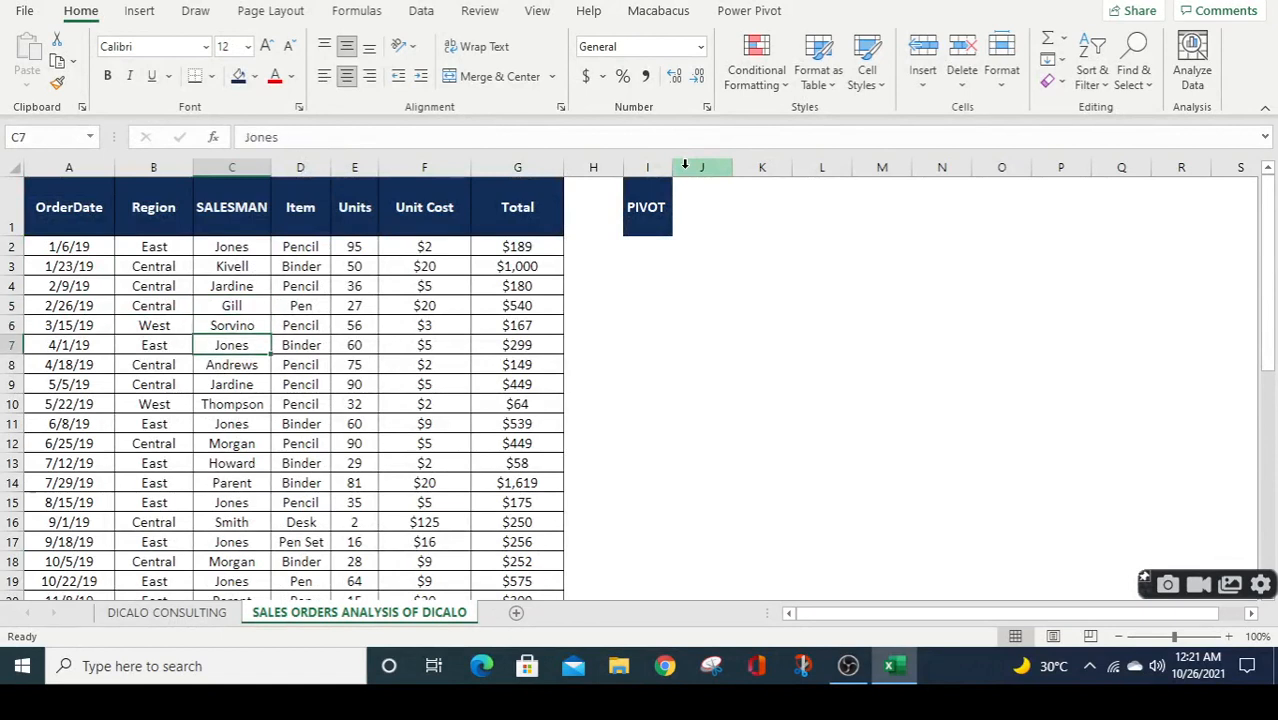
key(Down)
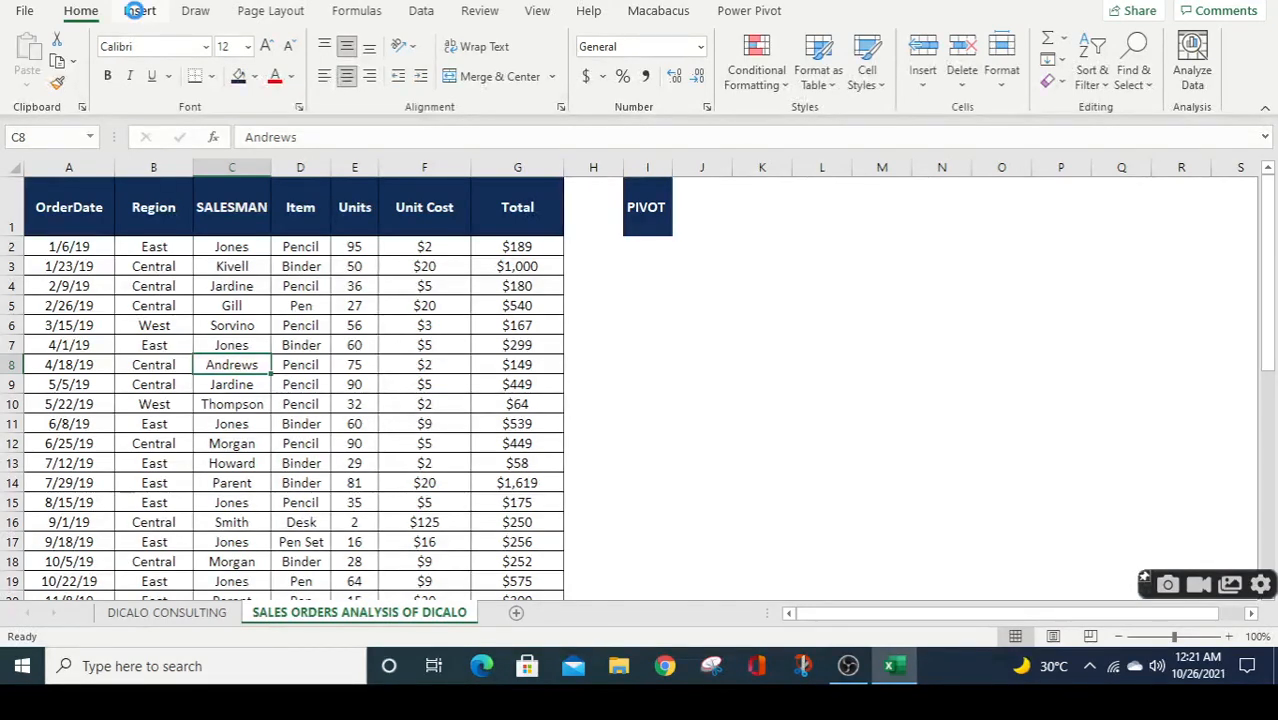
click(138, 11)
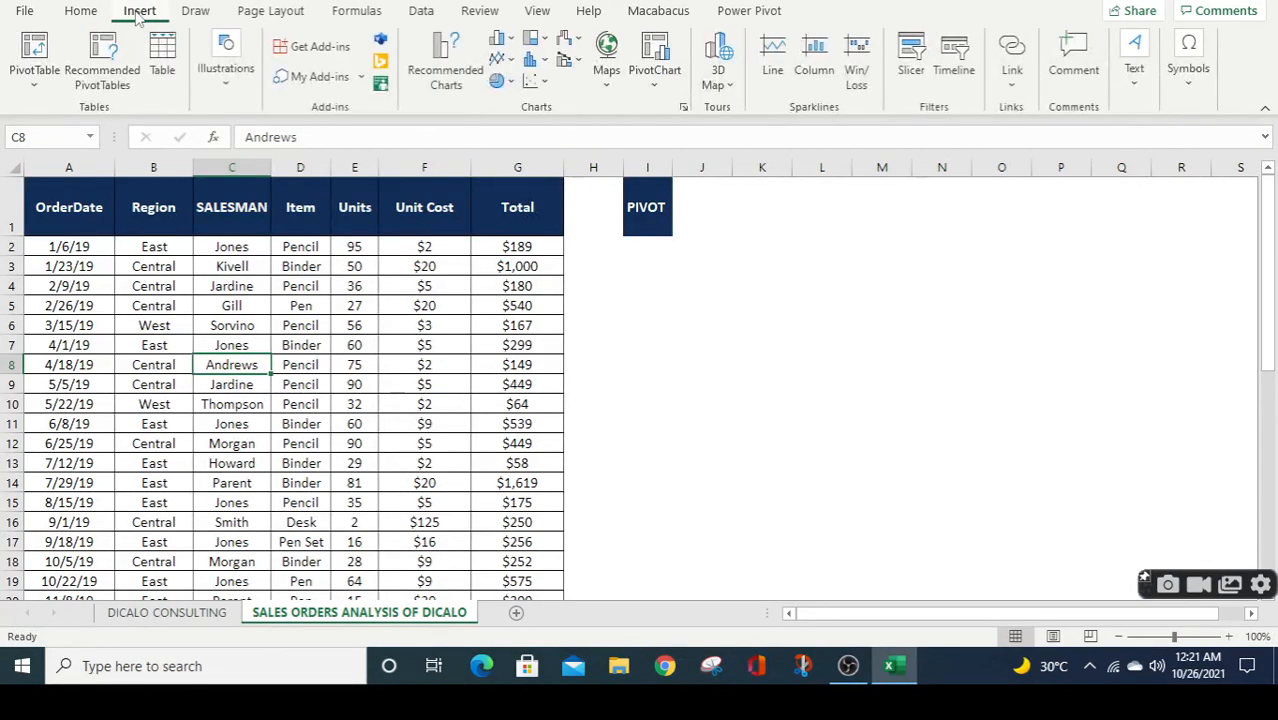
click(37, 90)
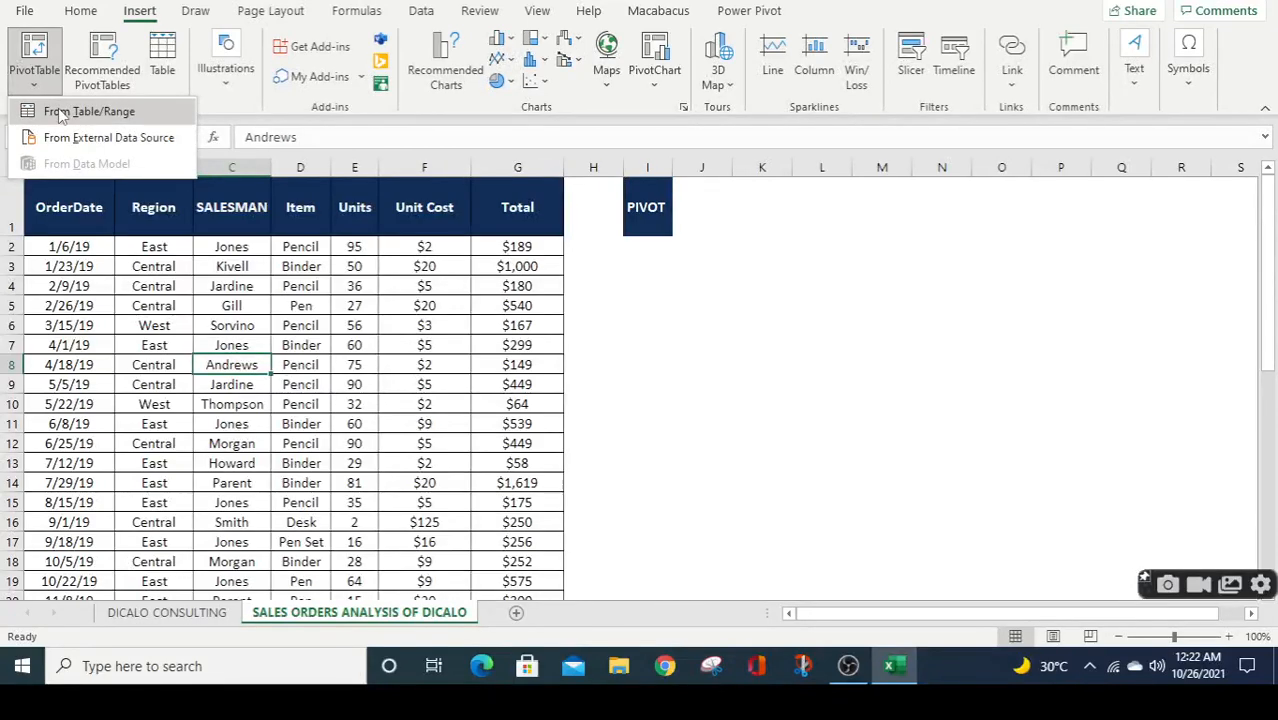
click(62, 115)
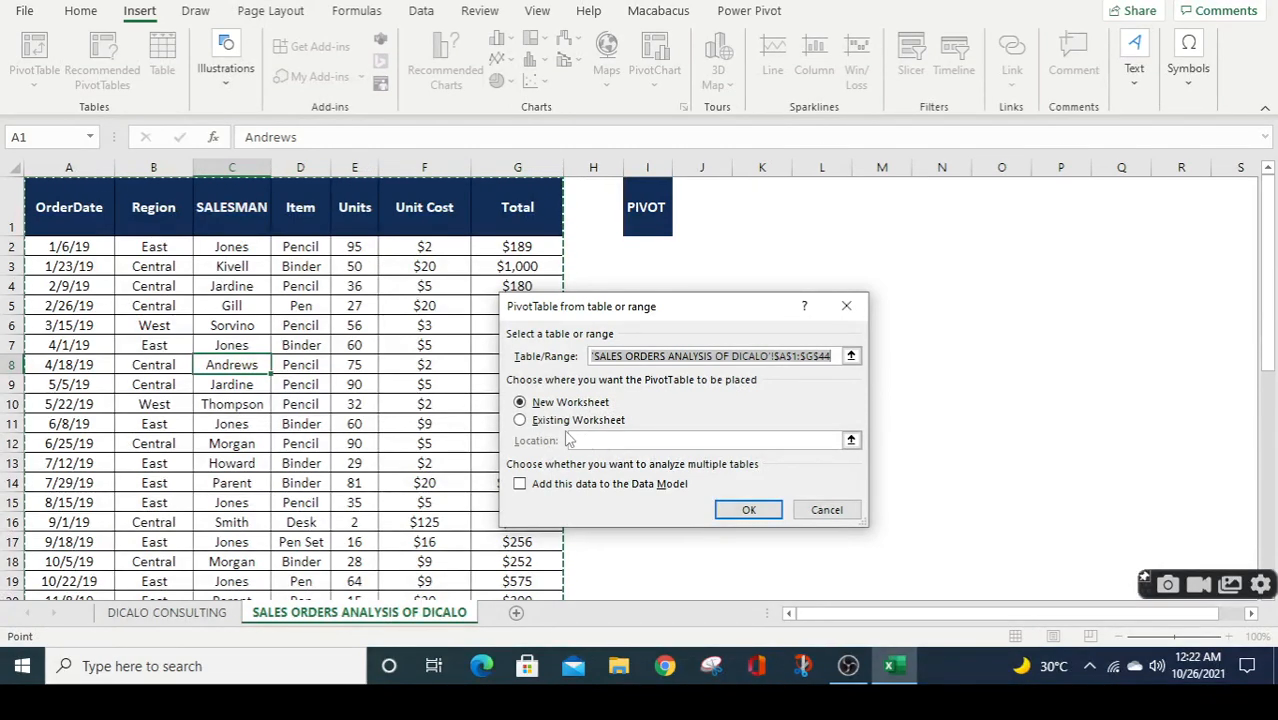
click(520, 421)
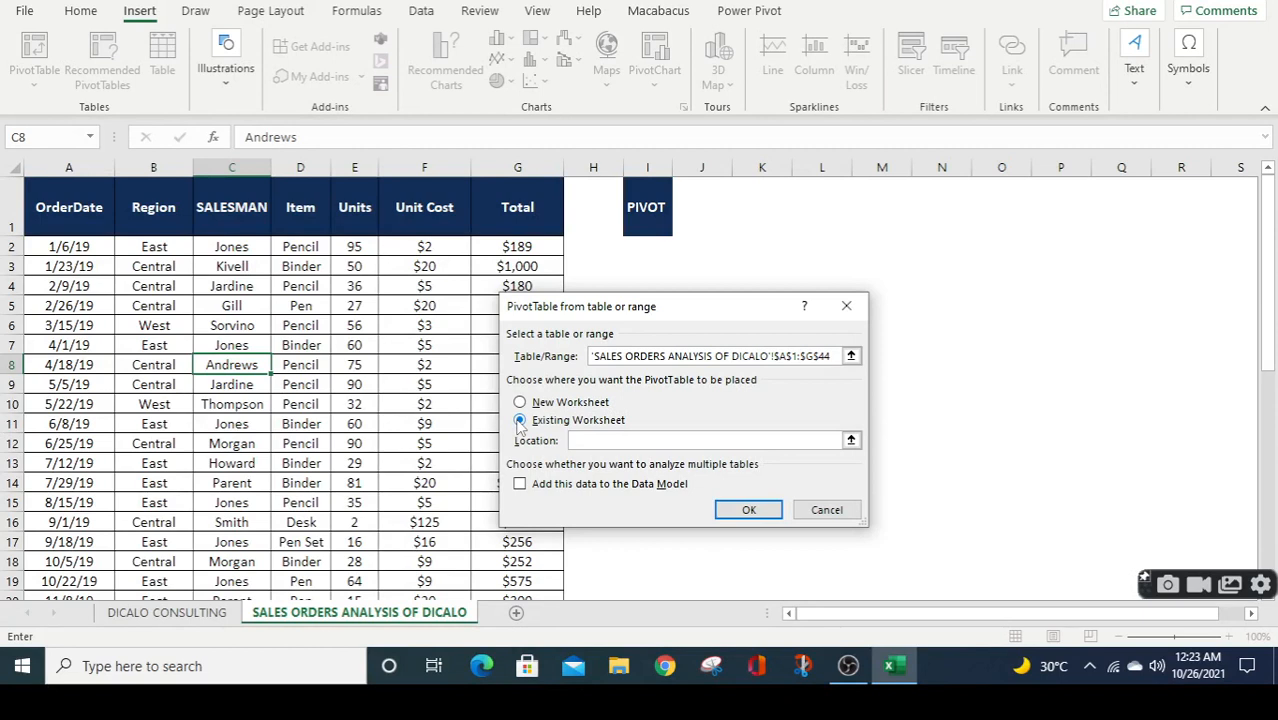
click(712, 188)
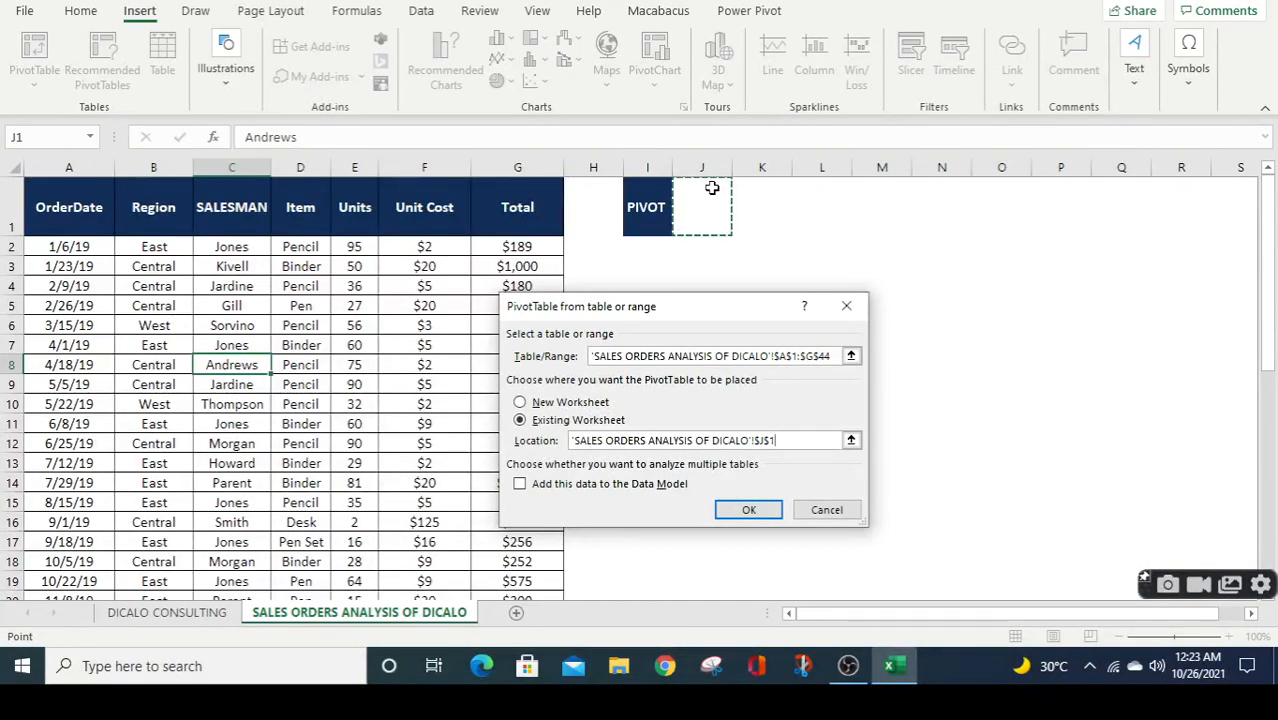
click(748, 510)
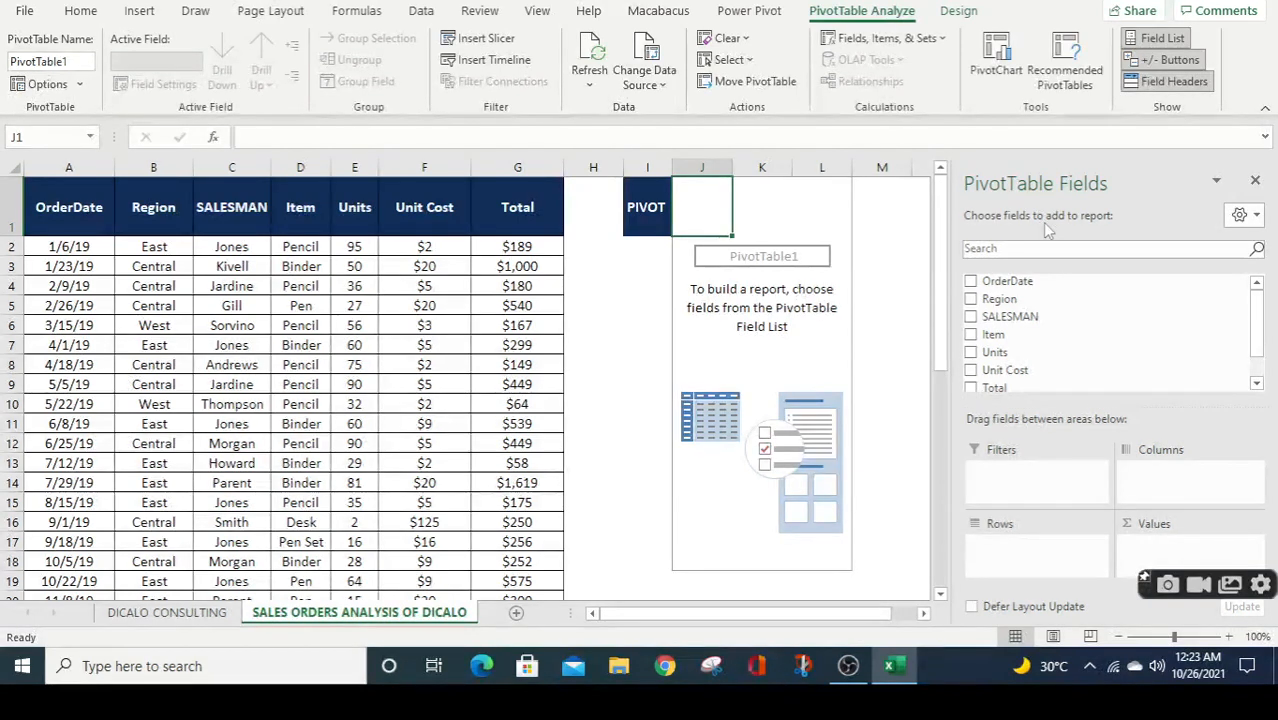
Compare the field list display with a cell selected inside and outside the empty PivotTable, ending inside it
click(758, 319)
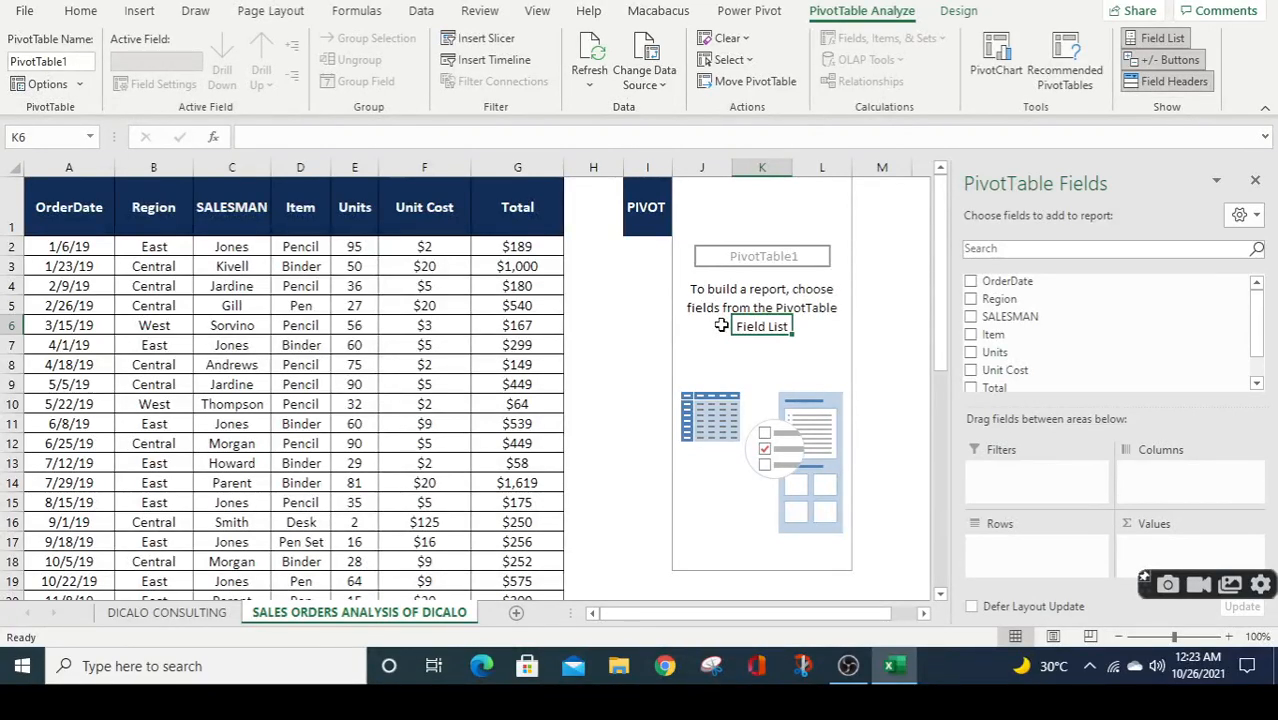
click(632, 325)
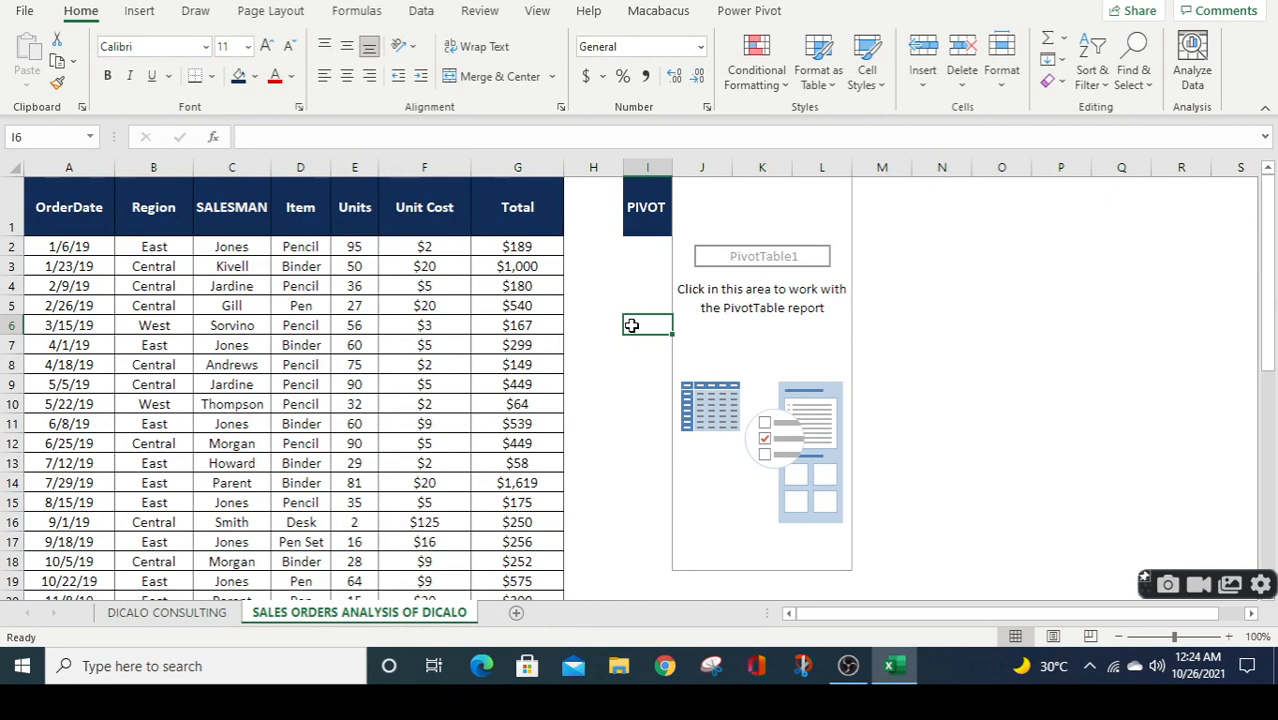
click(734, 343)
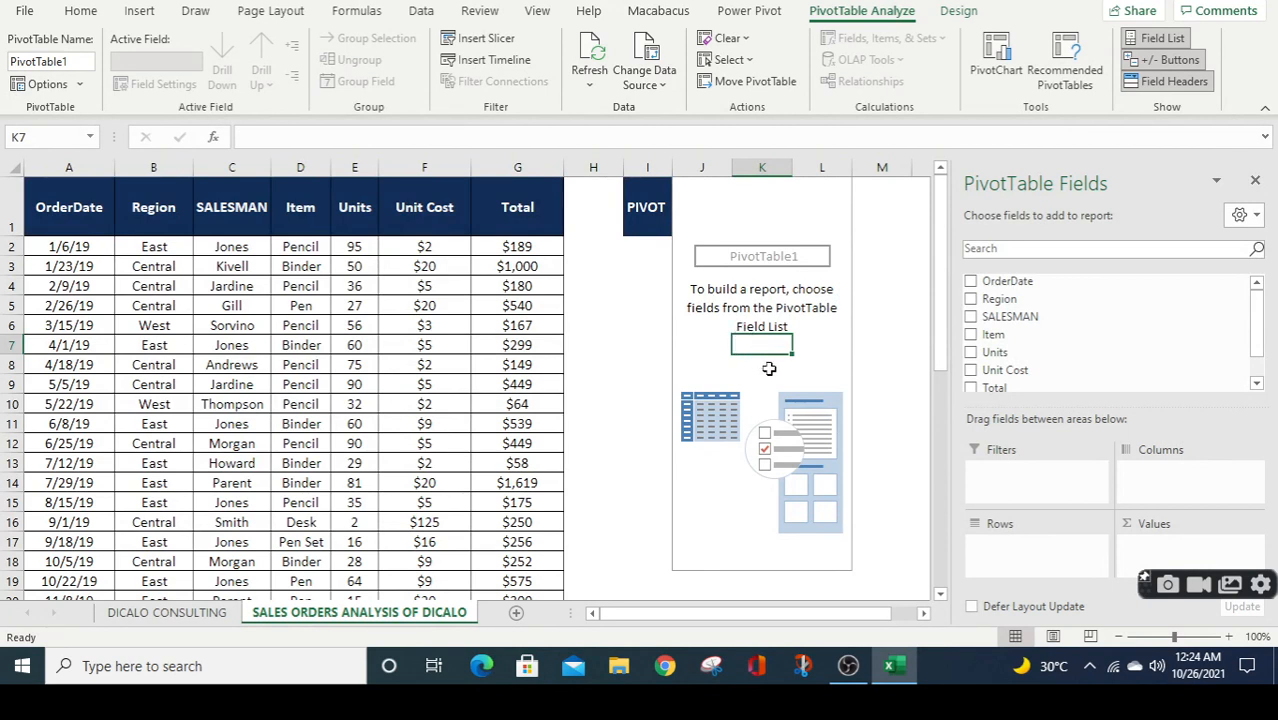
click(769, 369)
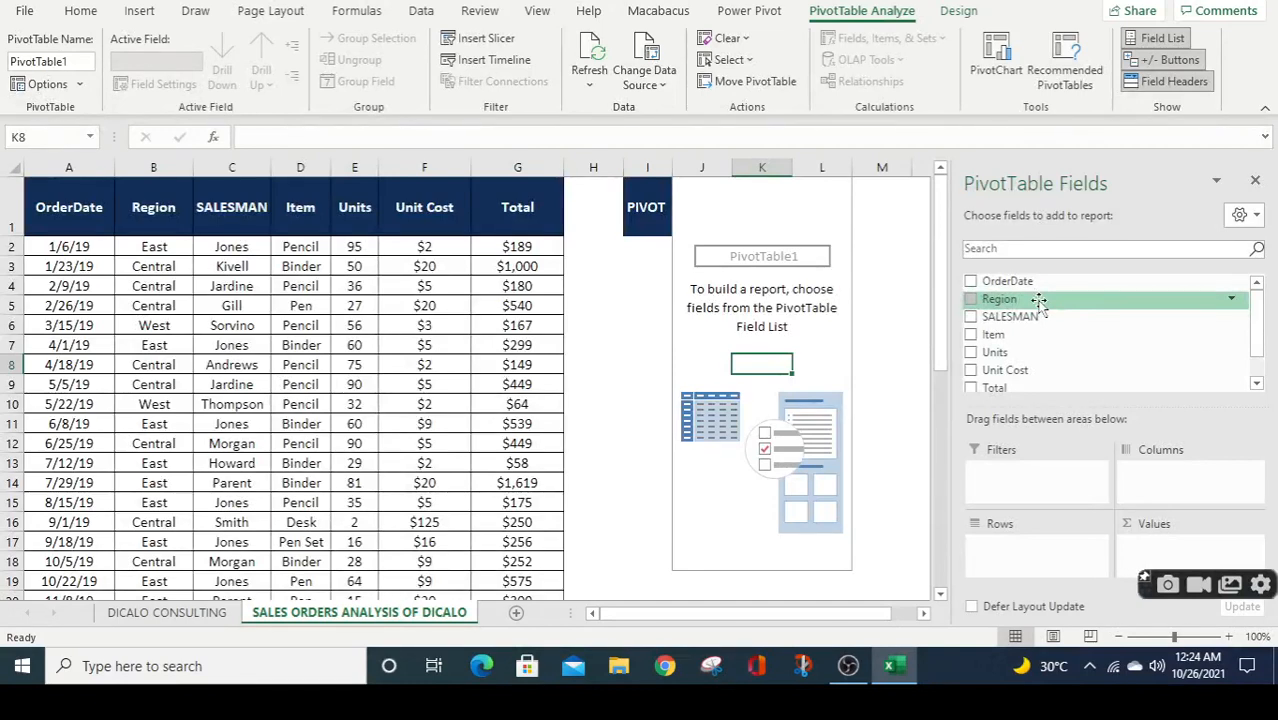
Lay out the PivotTable with Region in Rows, SALESMAN in Columns and Sum of Total in Values
drag(1039, 302, 1018, 566)
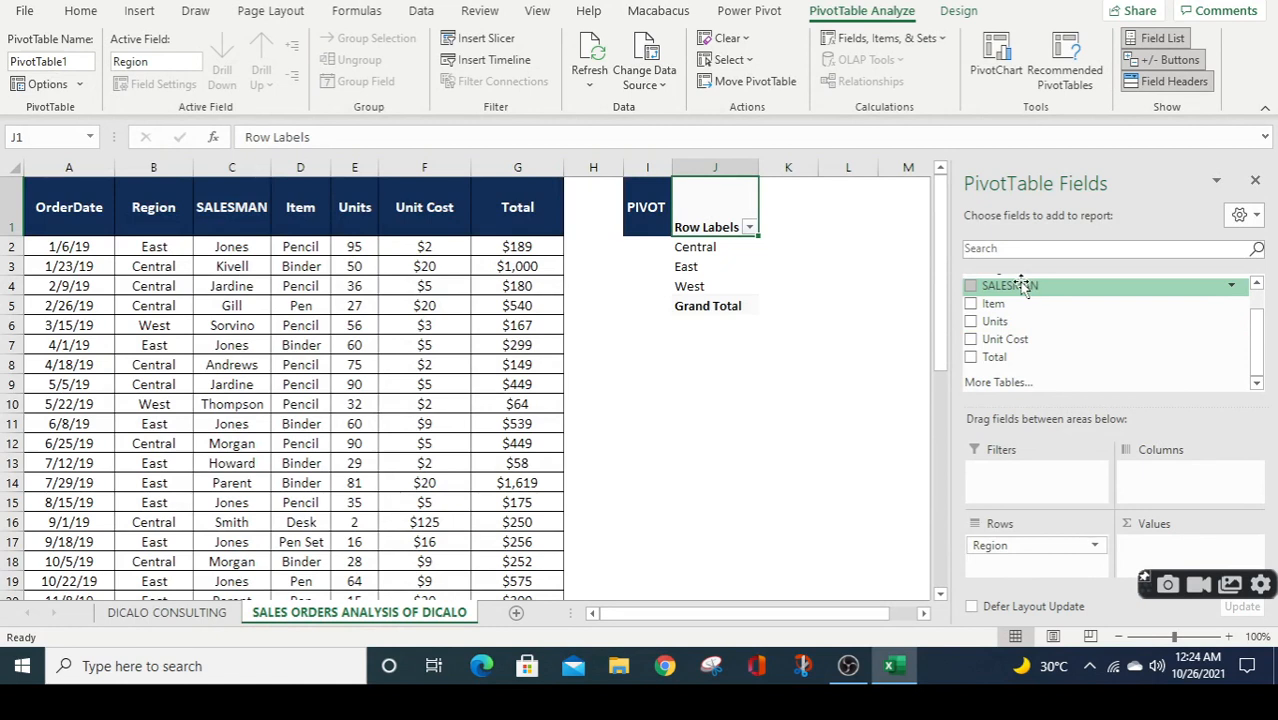
drag(1022, 287, 1158, 483)
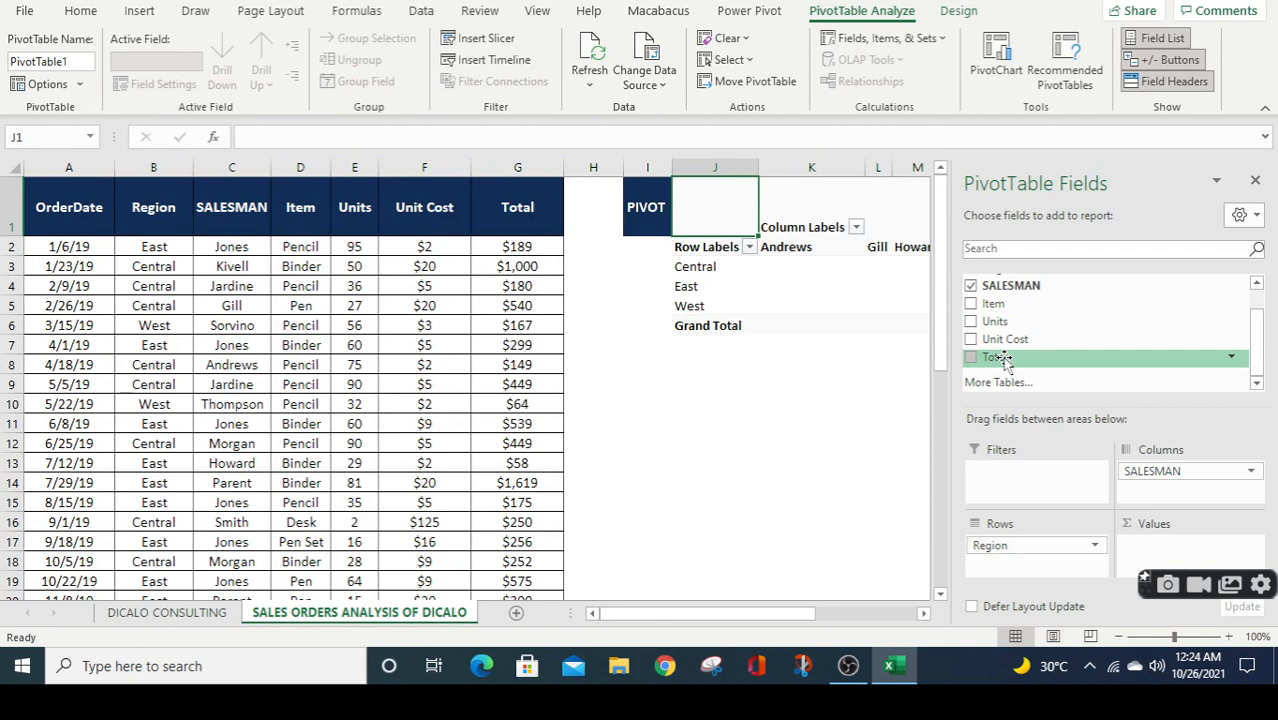
drag(1004, 363, 1143, 571)
Examine the full width of the PivotTable, from the first salesman column across to the Grand Total column
click(830, 378)
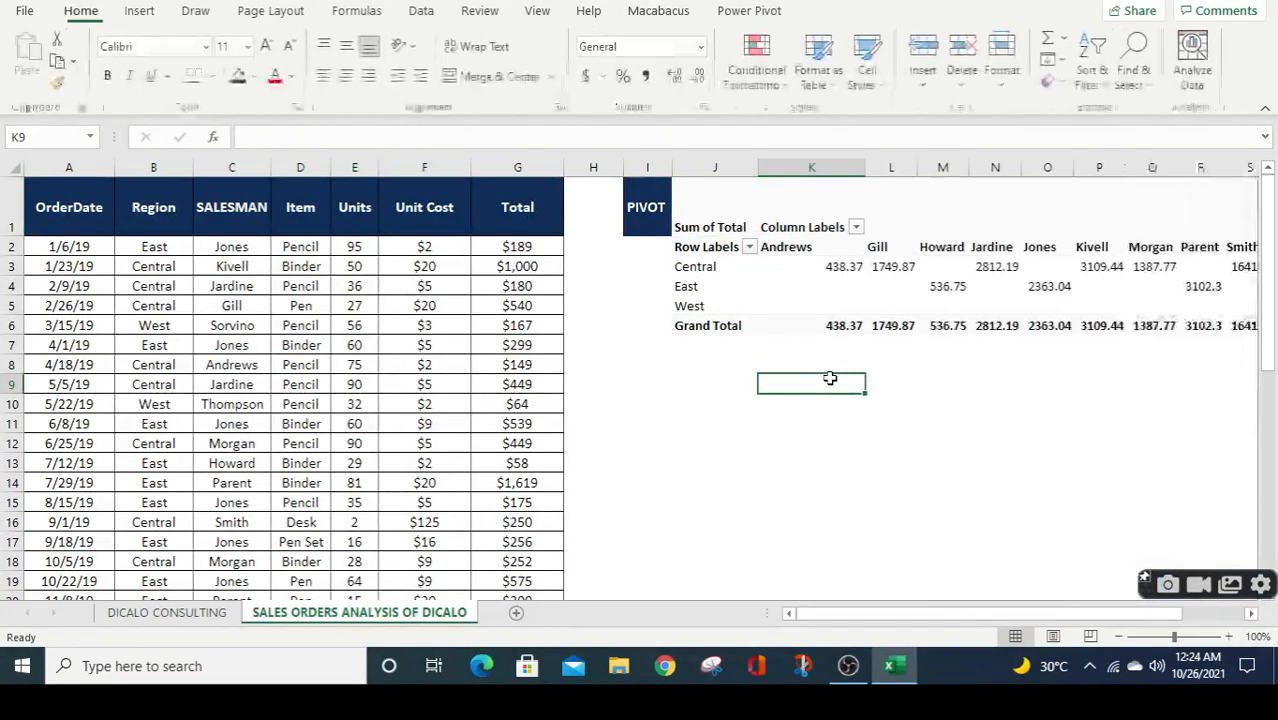
key(Right)
key(Right)
key(Right)
key(Right)
key(Right)
key(Right)
key(Right)
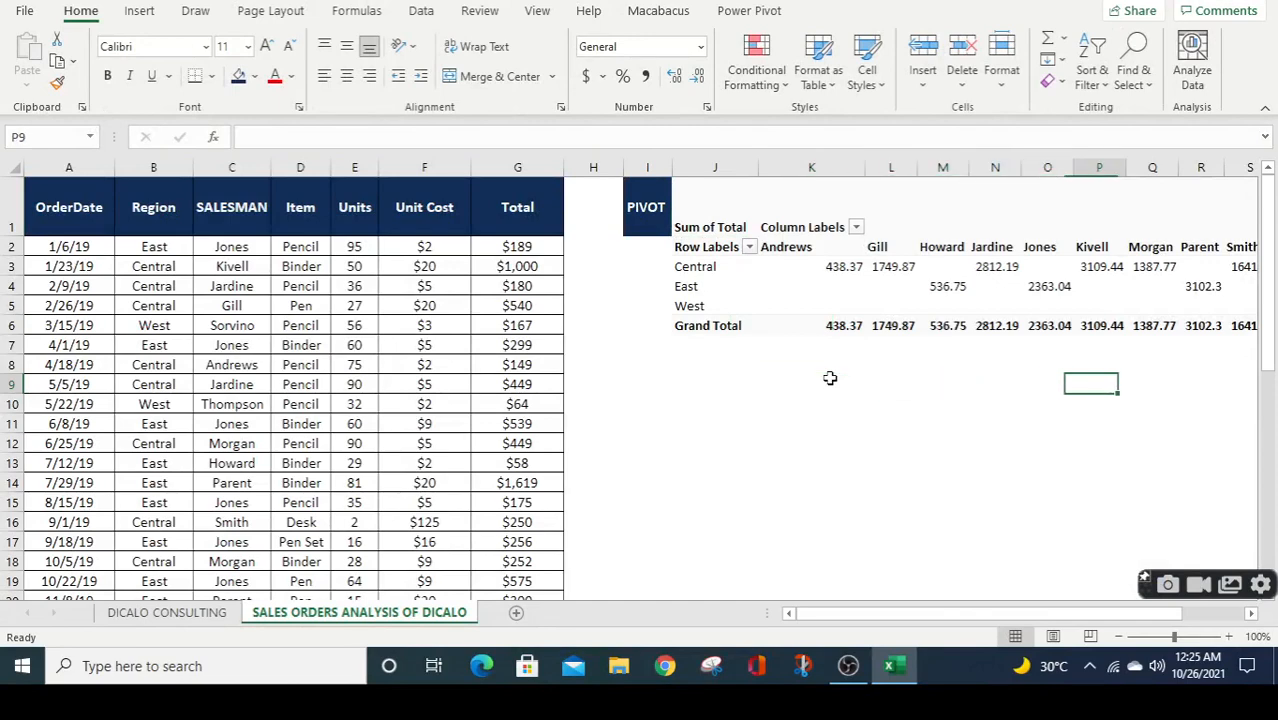
key(Right)
key(Right)
key(Right)
key(Right)
key(Right)
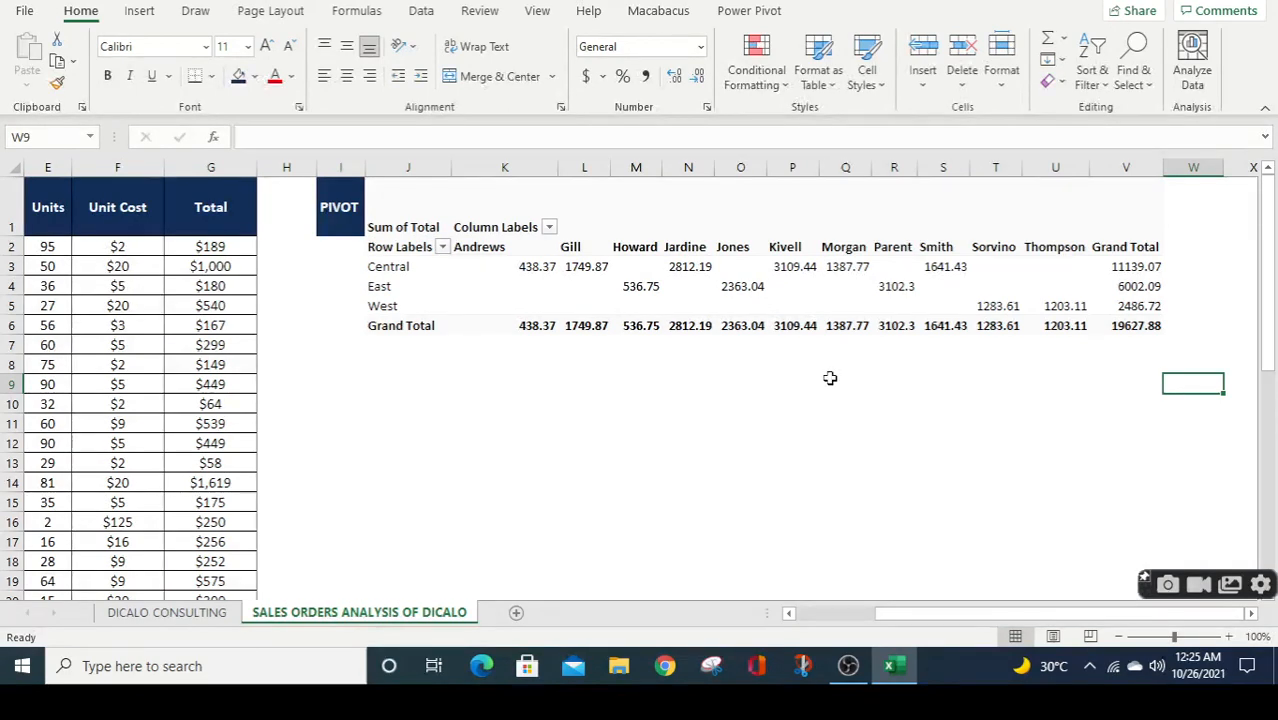
Review the salesman headings along the PivotTable's header row, working back from the Grand Total column
key(Up)
key(Up)
key(Up)
key(Up)
key(Up)
key(Up)
key(Up)
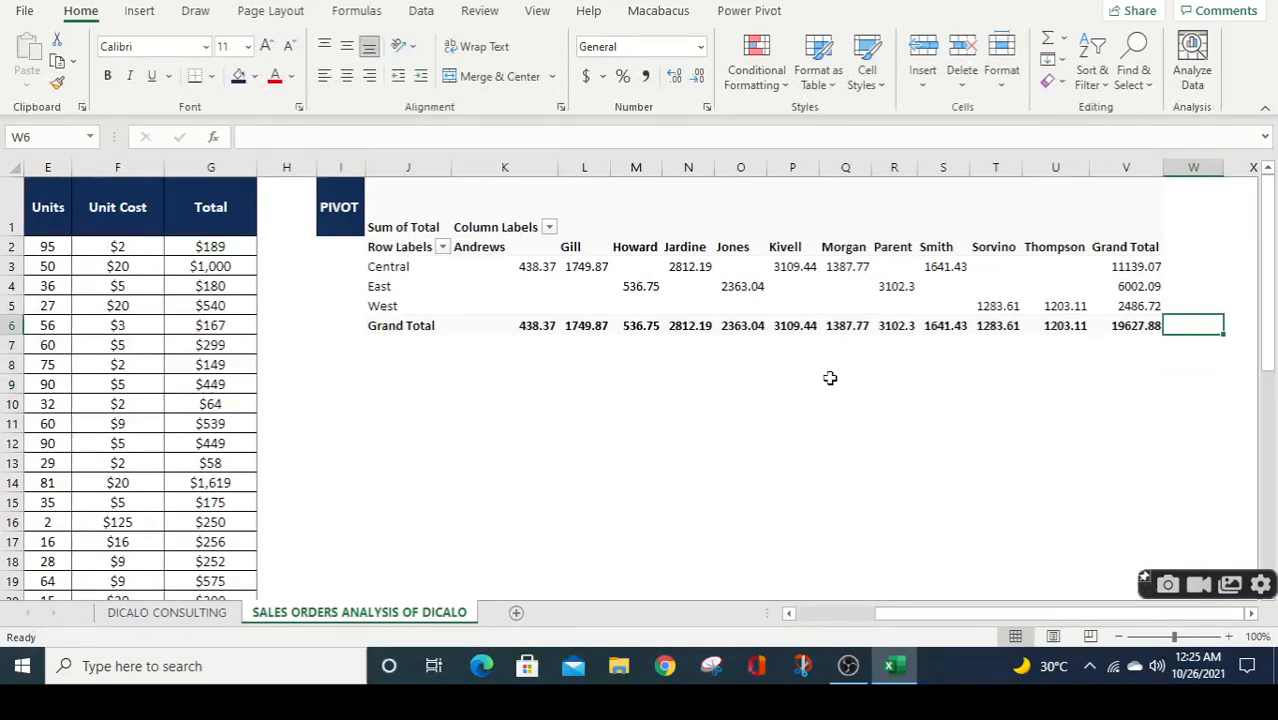
key(Left)
key(Left)
key(Left)
key(Left)
key(Left)
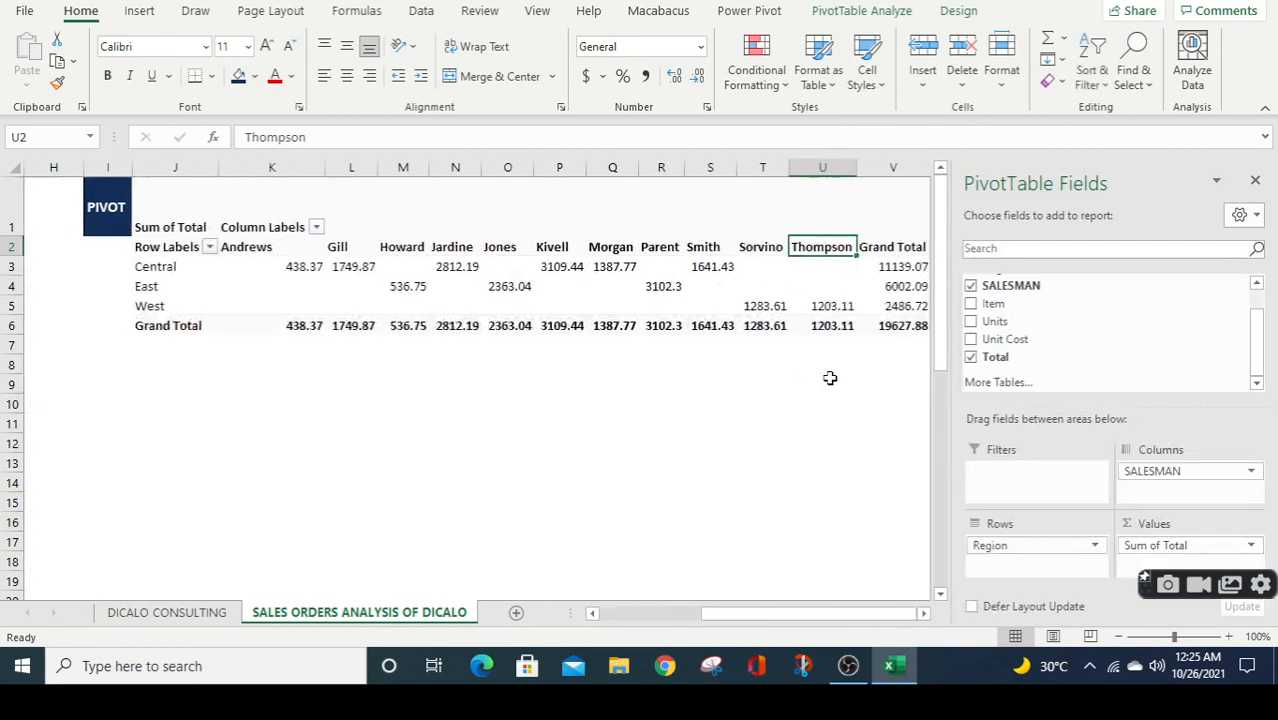
key(Left)
key(Left)
key(Left)
key(Left)
key(Left)
key(Left)
key(Left)
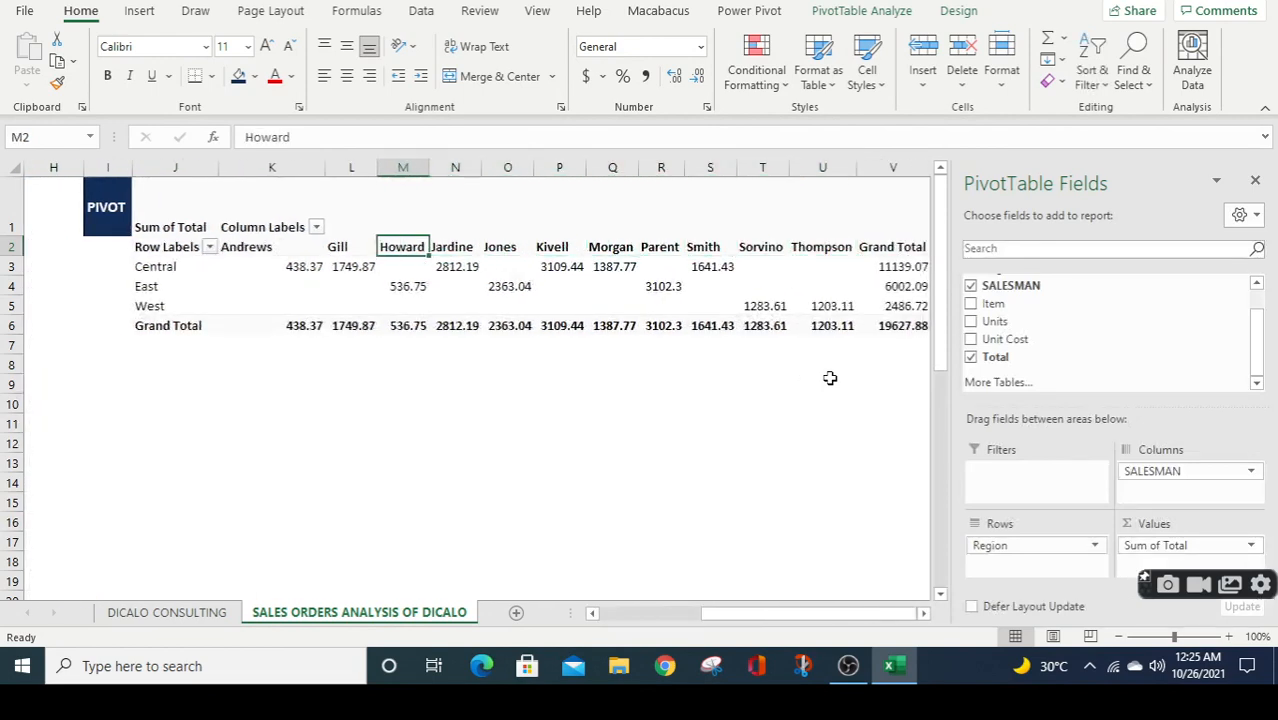
Review the PivotTable's region row labels from Central down to Grand Total
key(Down)
key(Down)
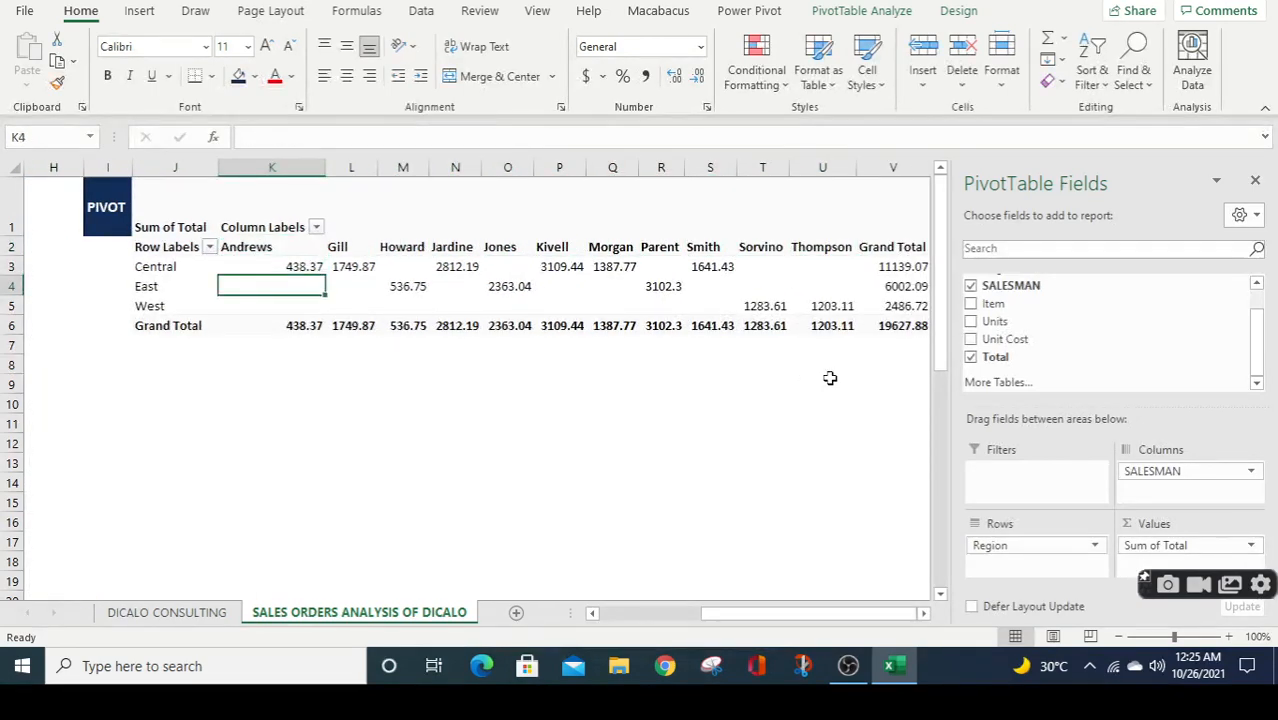
key(Up)
key(Left)
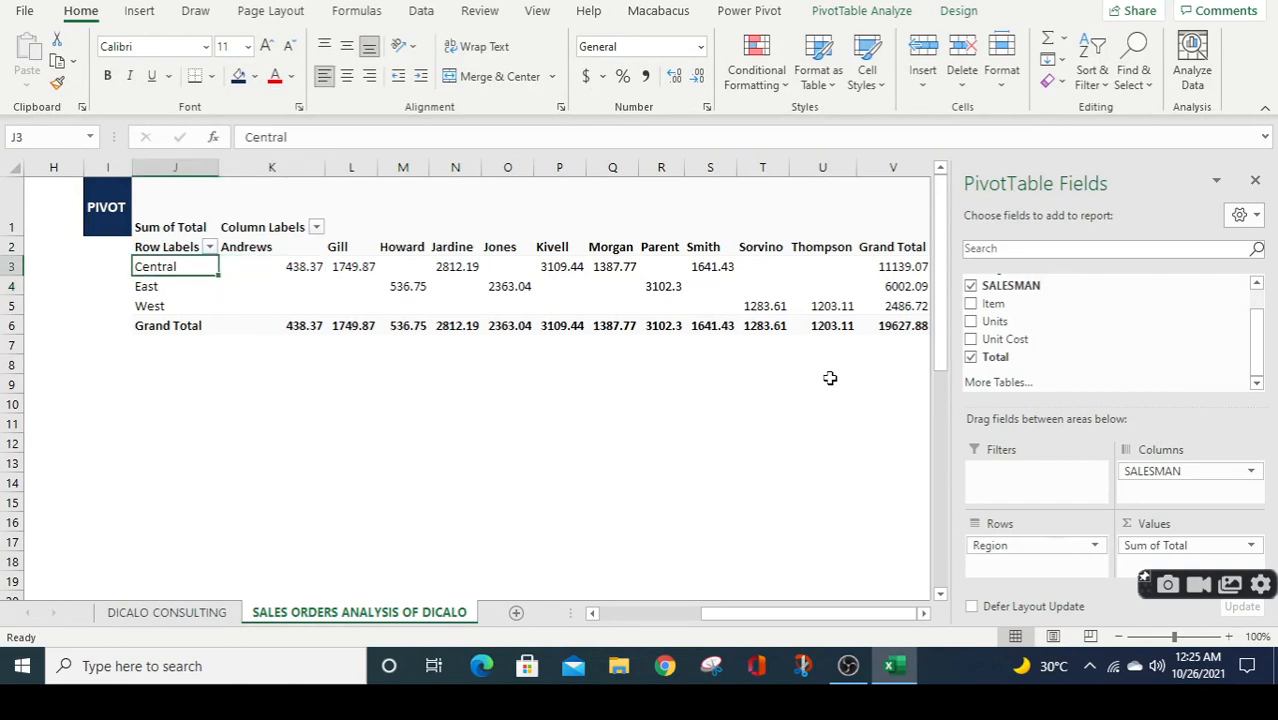
key(Down)
key(Down)
key(Down)
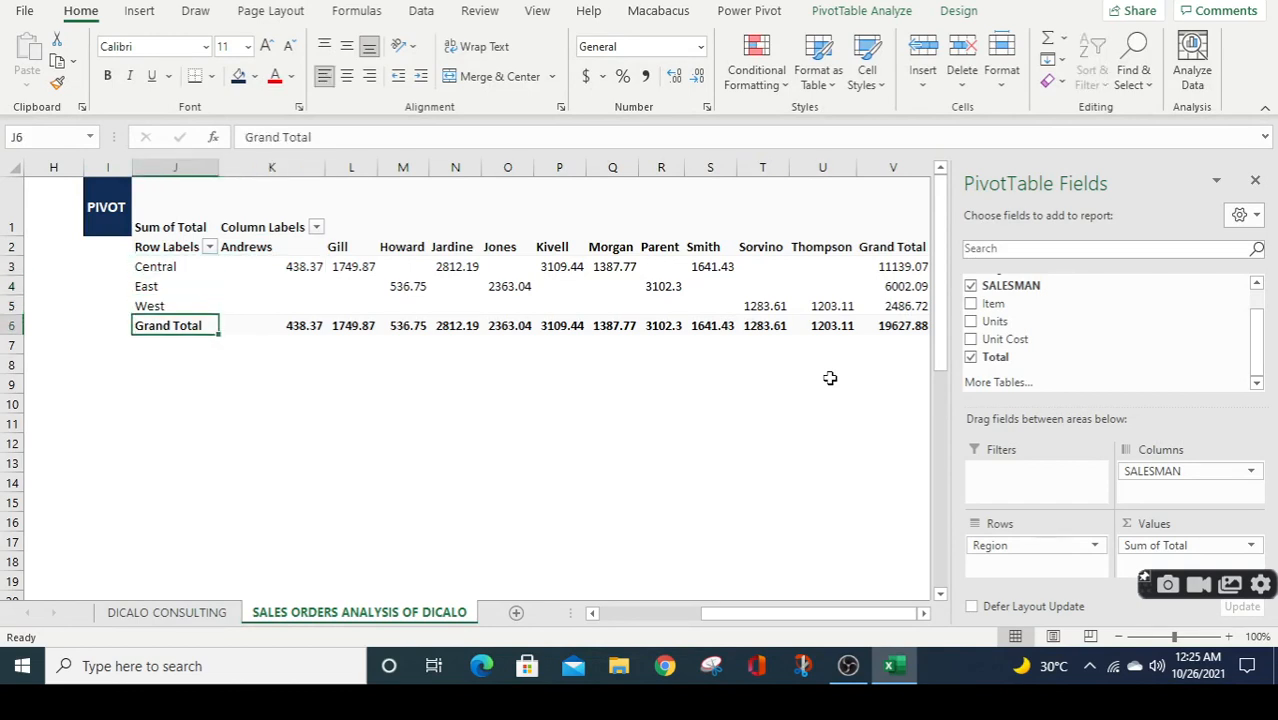
Examine each salesman's total along the PivotTable's Grand Total row, across to the overall total and partway back
key(Right)
key(Right)
key(Right)
key(Right)
key(Right)
key(Right)
key(Right)
key(Right)
key(Right)
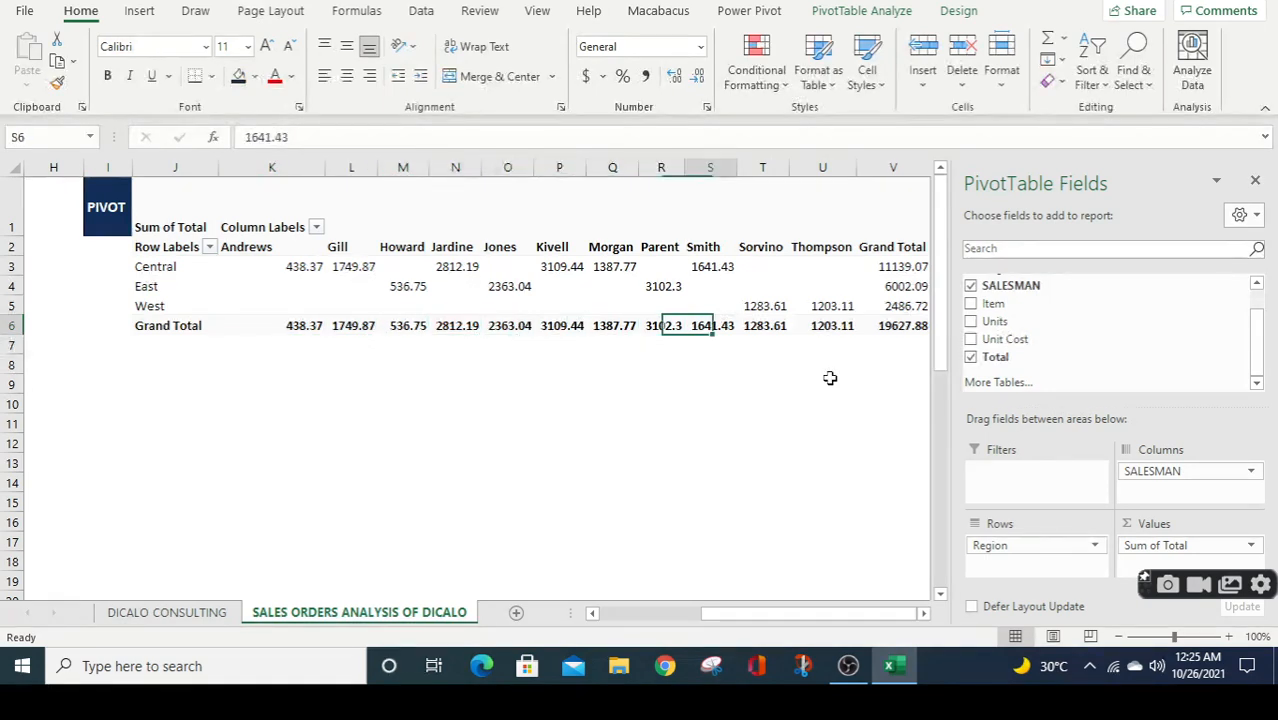
key(Right)
key(Right)
key(Right)
key(Right)
key(Right)
key(Left)
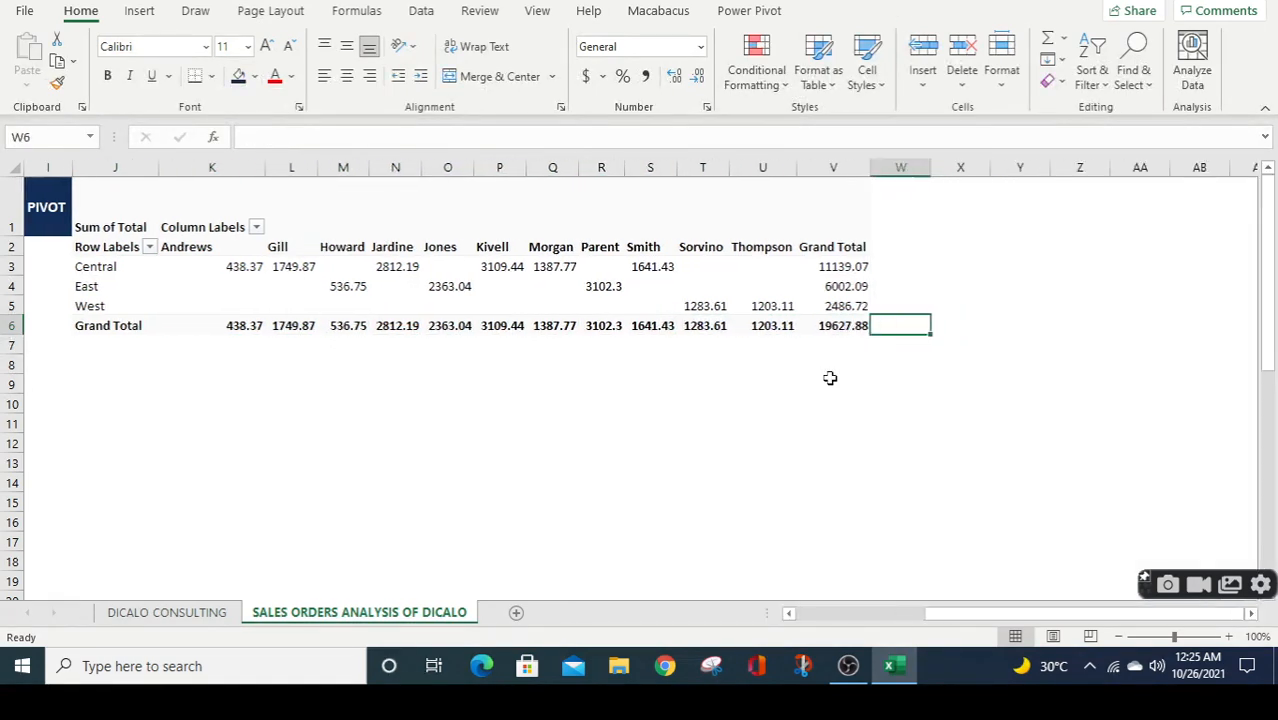
key(Left)
key(Left)
key(Left)
key(Left)
key(Left)
key(Left)
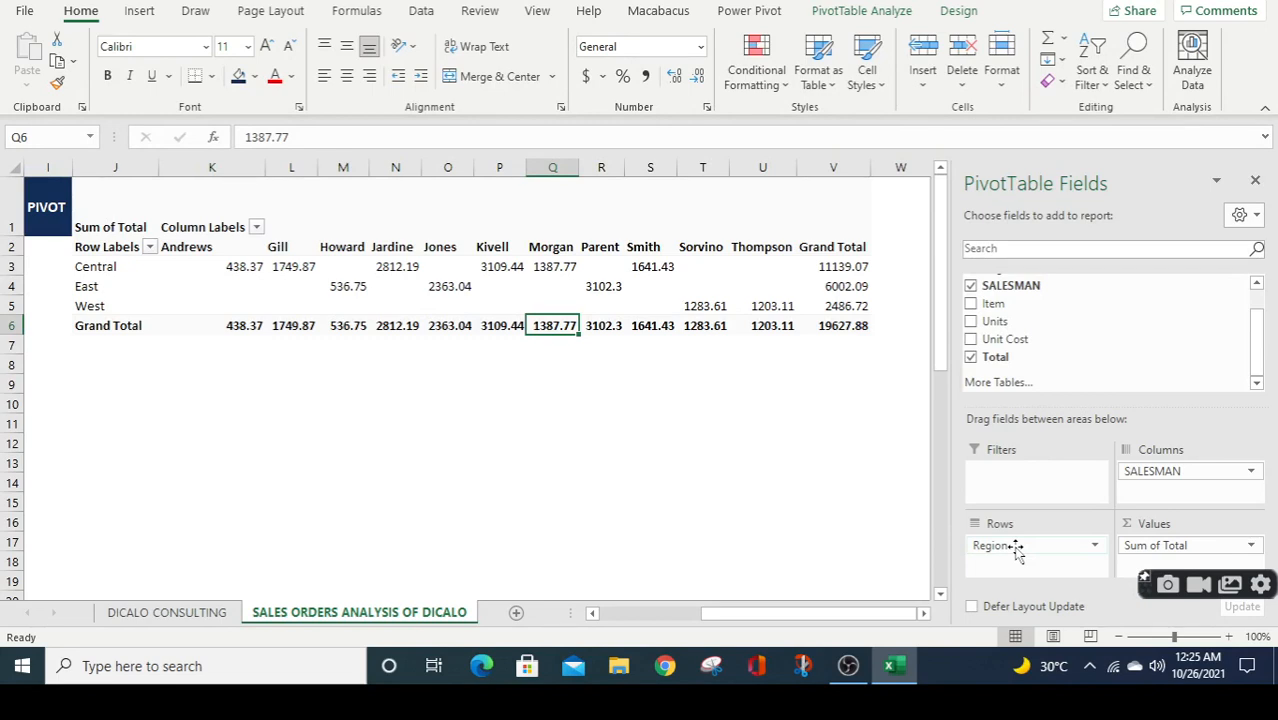
Swap the PivotTable layout so that SALESMAN supplies the rows and Region supplies the columns
drag(1016, 550, 1046, 567)
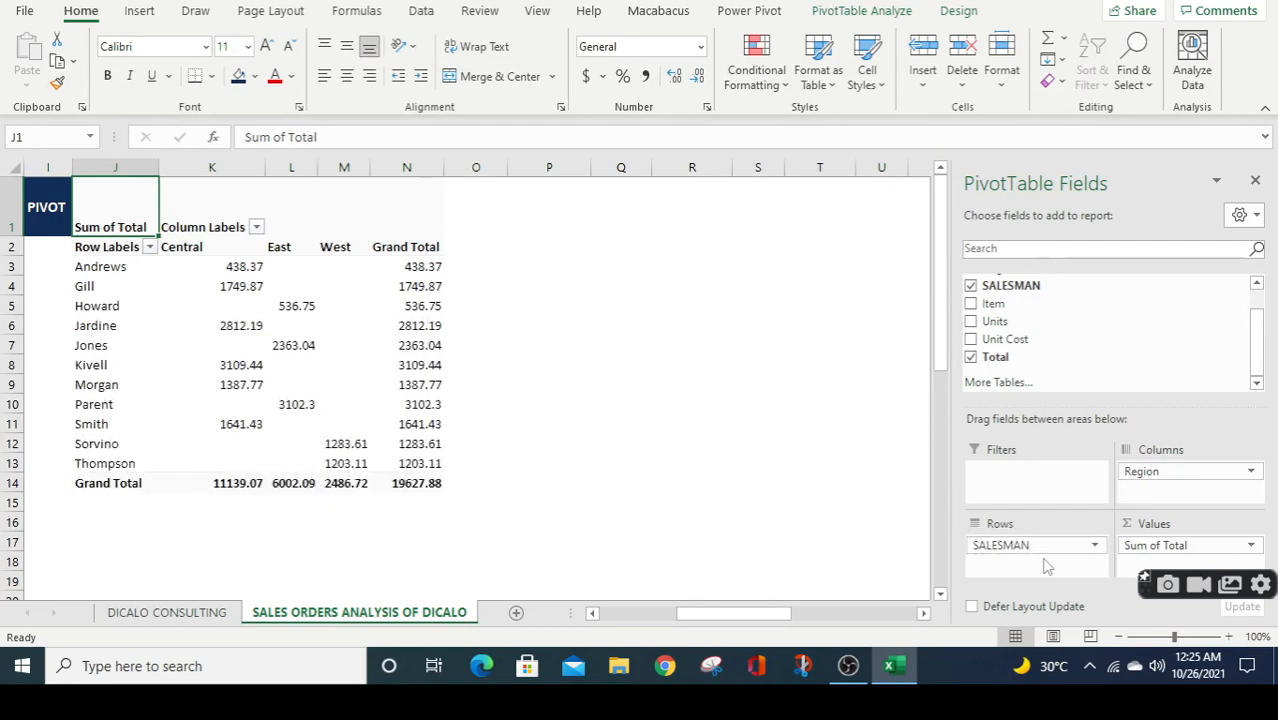
click(627, 398)
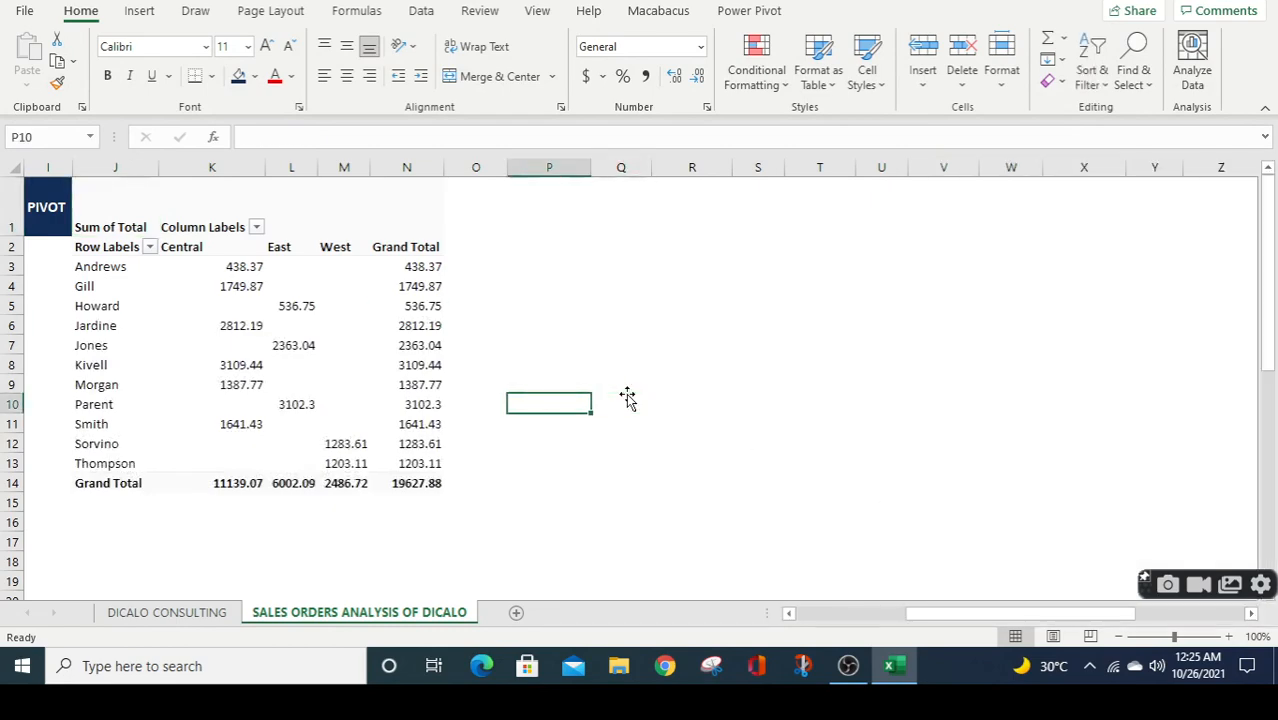
Examine the source order columns beside the rearranged PivotTable, moving across from the order data to the Grand Total column
key(ctrl+Left)
key(ctrl+Left)
key(ctrl+Left)
key(ctrl+Left)
key(ctrl+Left)
key(Right)
key(Right)
key(Right)
key(Right)
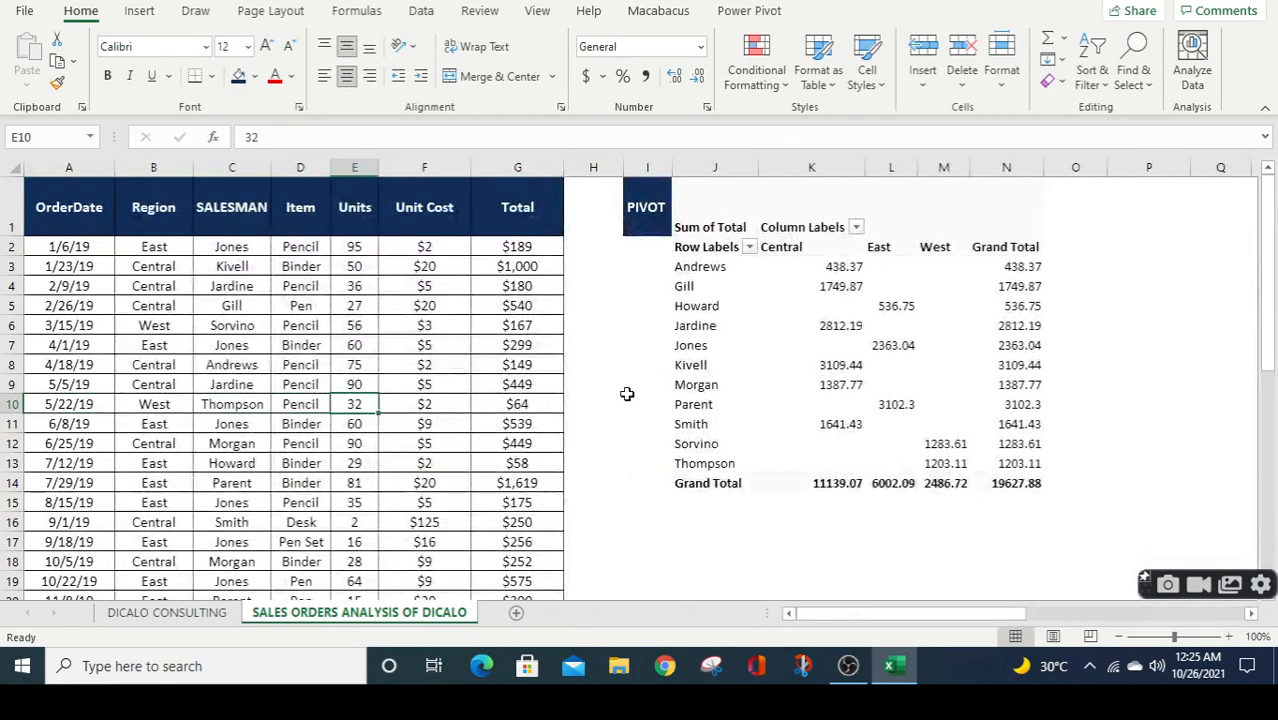
key(Right)
key(Right)
key(Right)
key(Right)
key(Right)
key(Right)
key(Right)
key(Right)
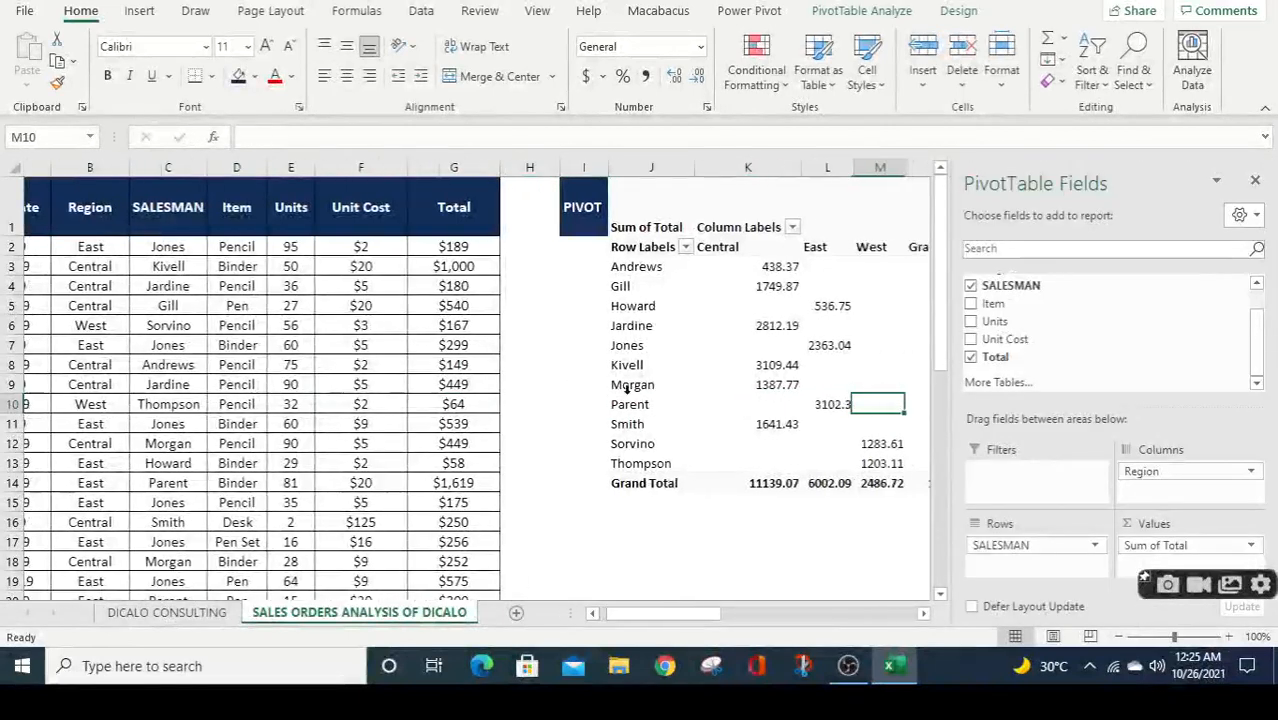
key(Right)
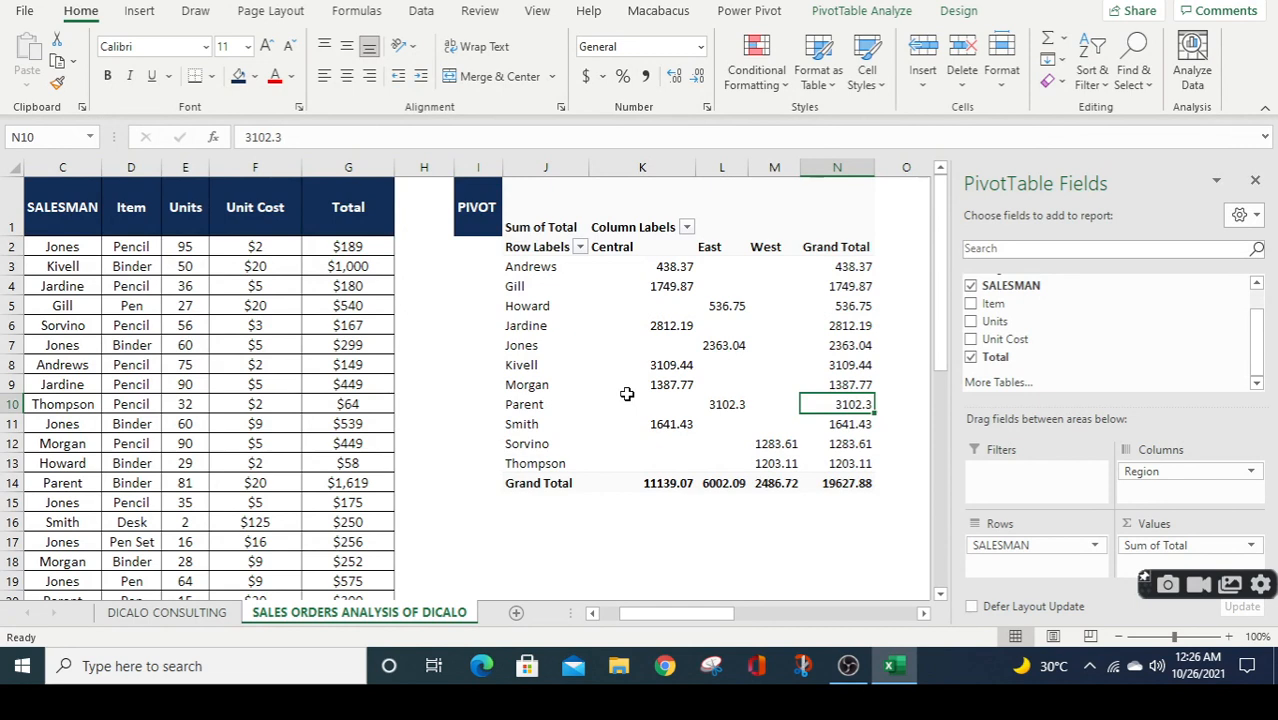
Format the Sum of Total values as Currency with the $ symbol, 0 decimal places and red negative numbers
mouse_move(662, 262)
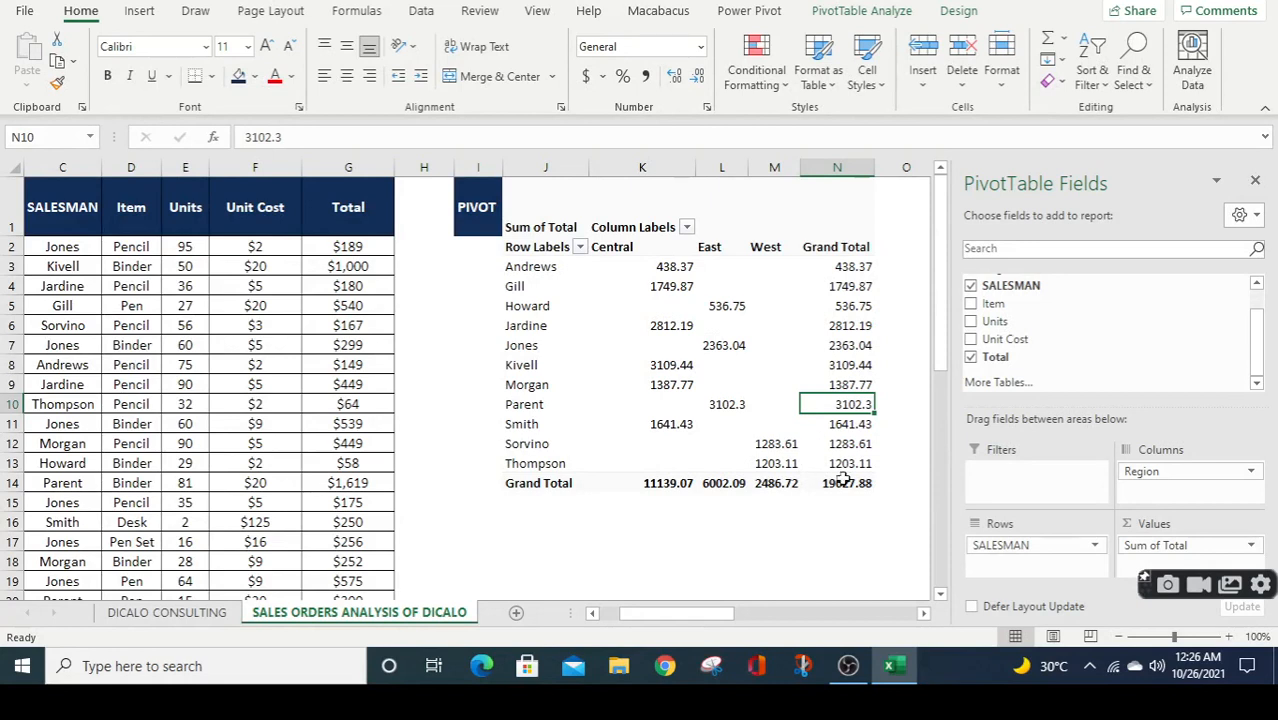
click(1251, 546)
click(1251, 546)
click(1251, 546)
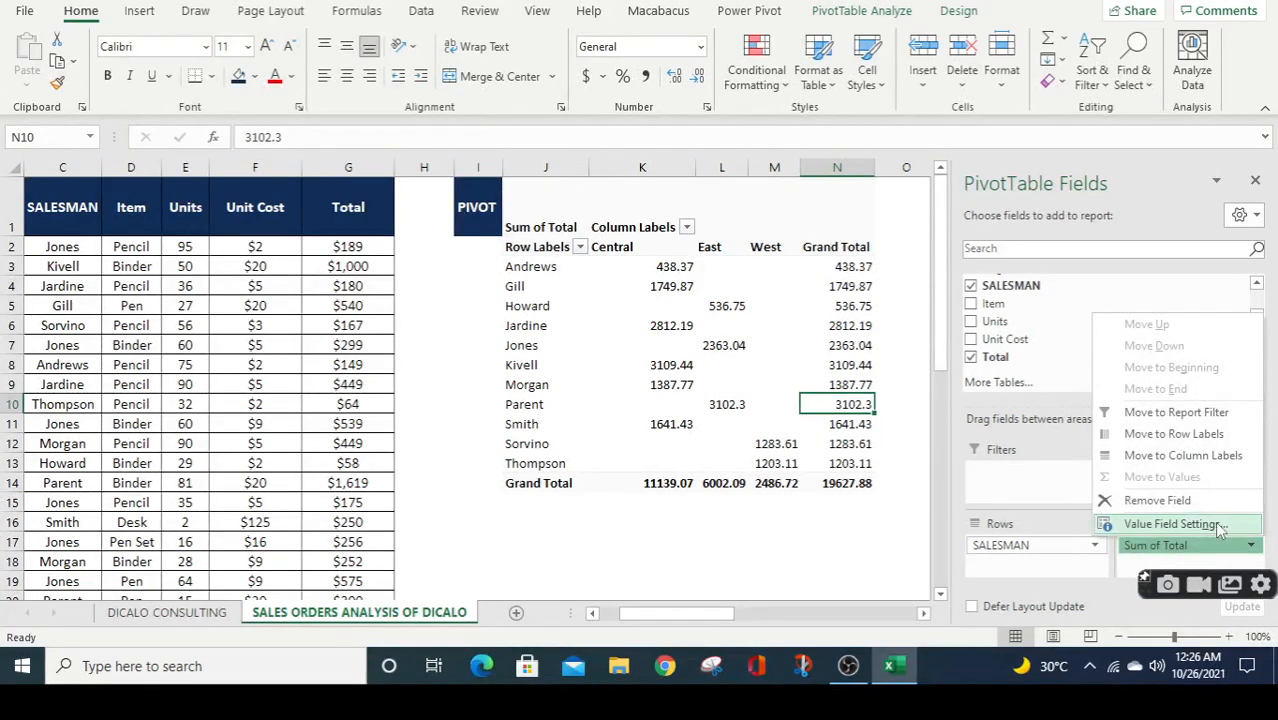
click(1170, 524)
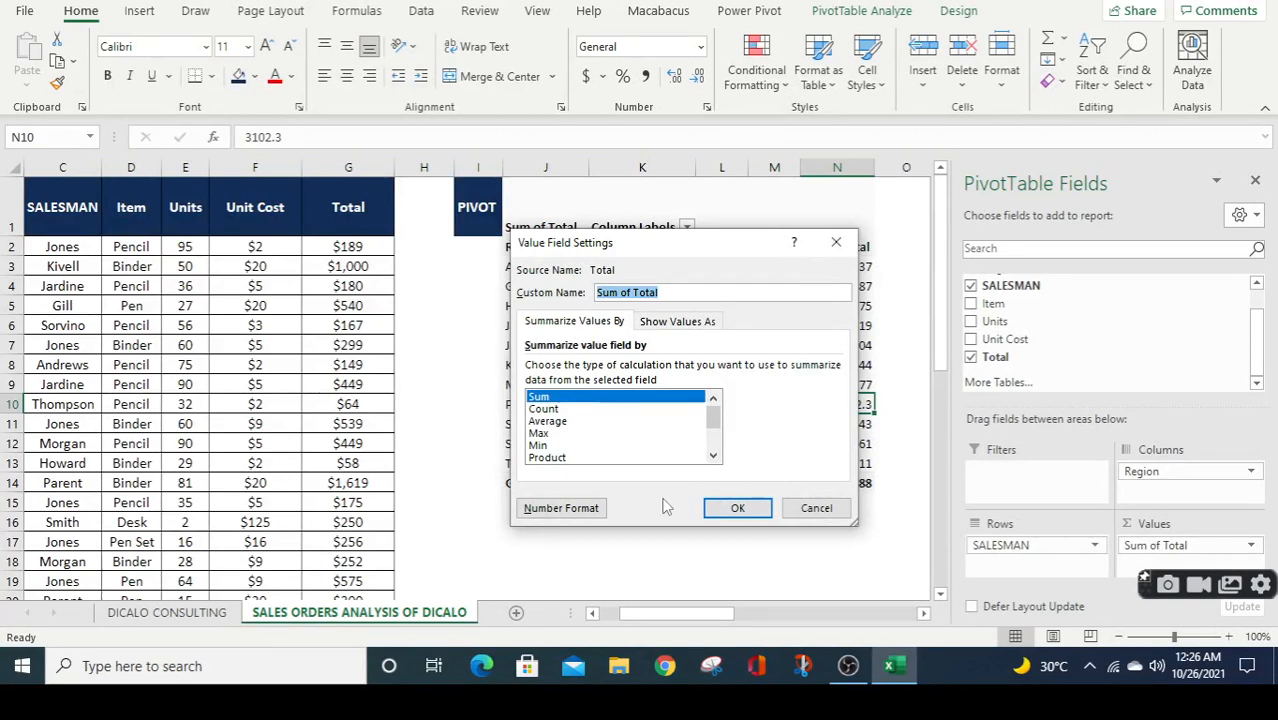
click(585, 510)
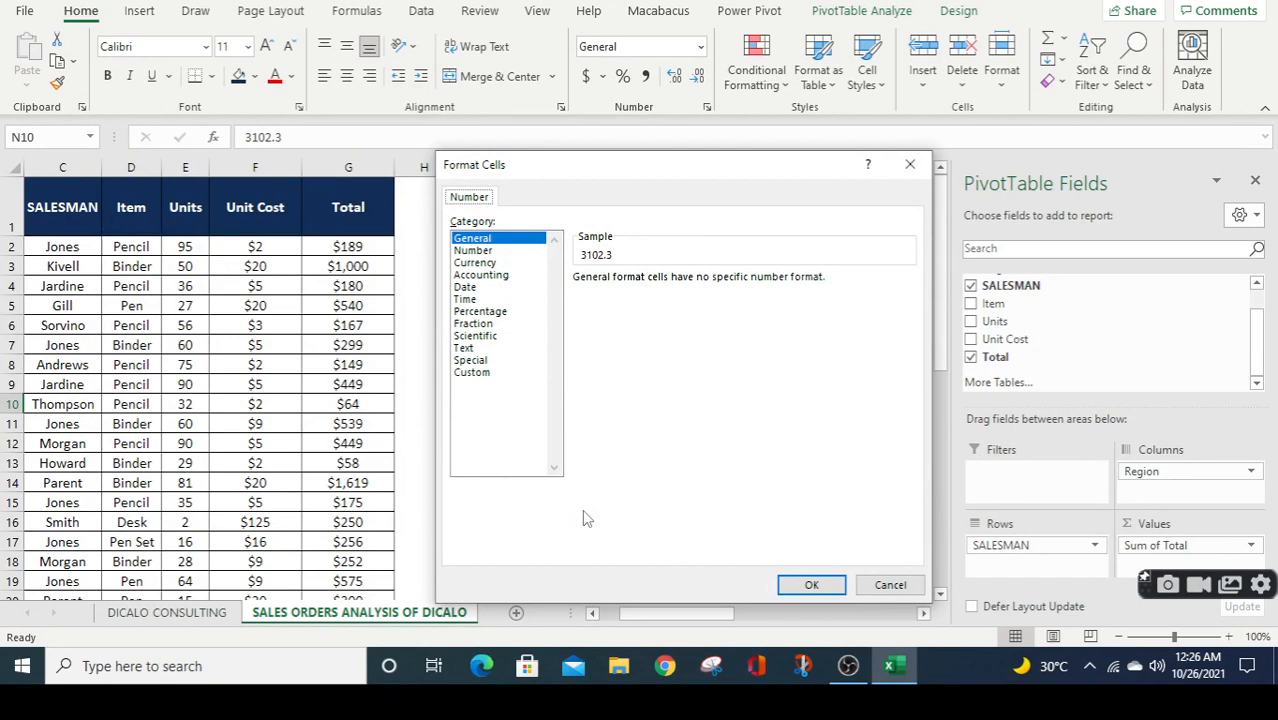
click(497, 265)
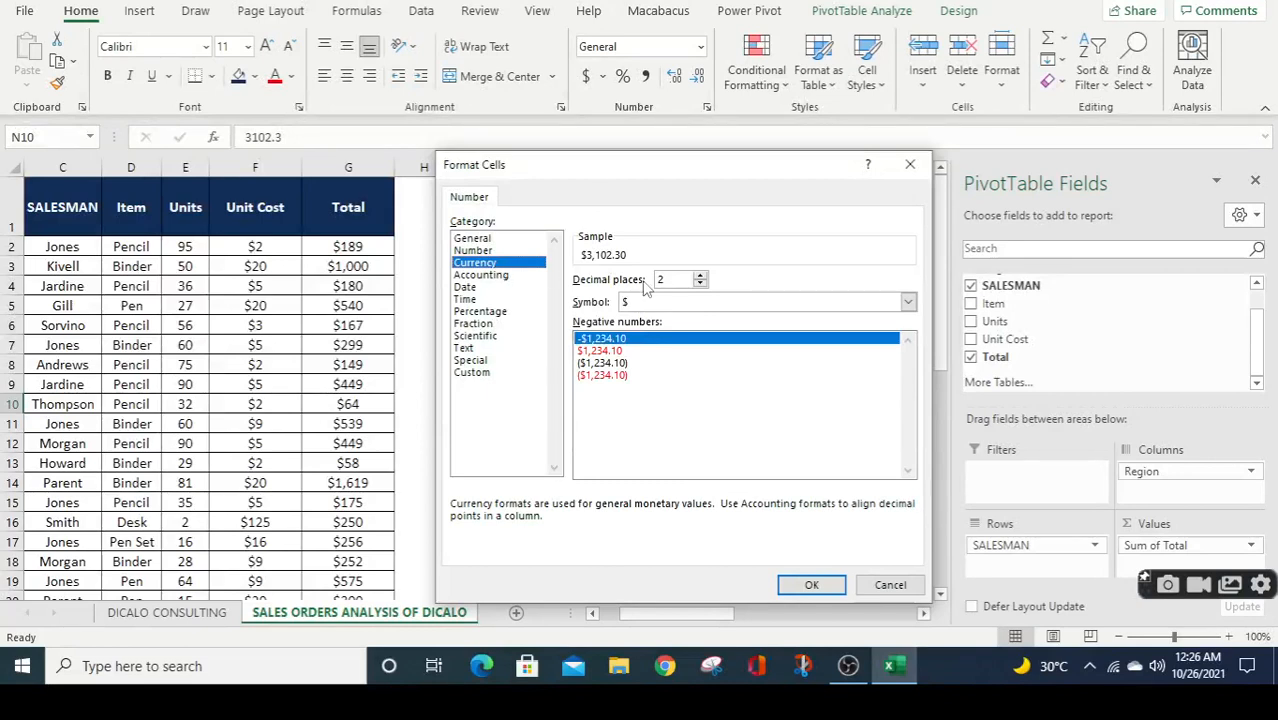
click(700, 285)
click(700, 285)
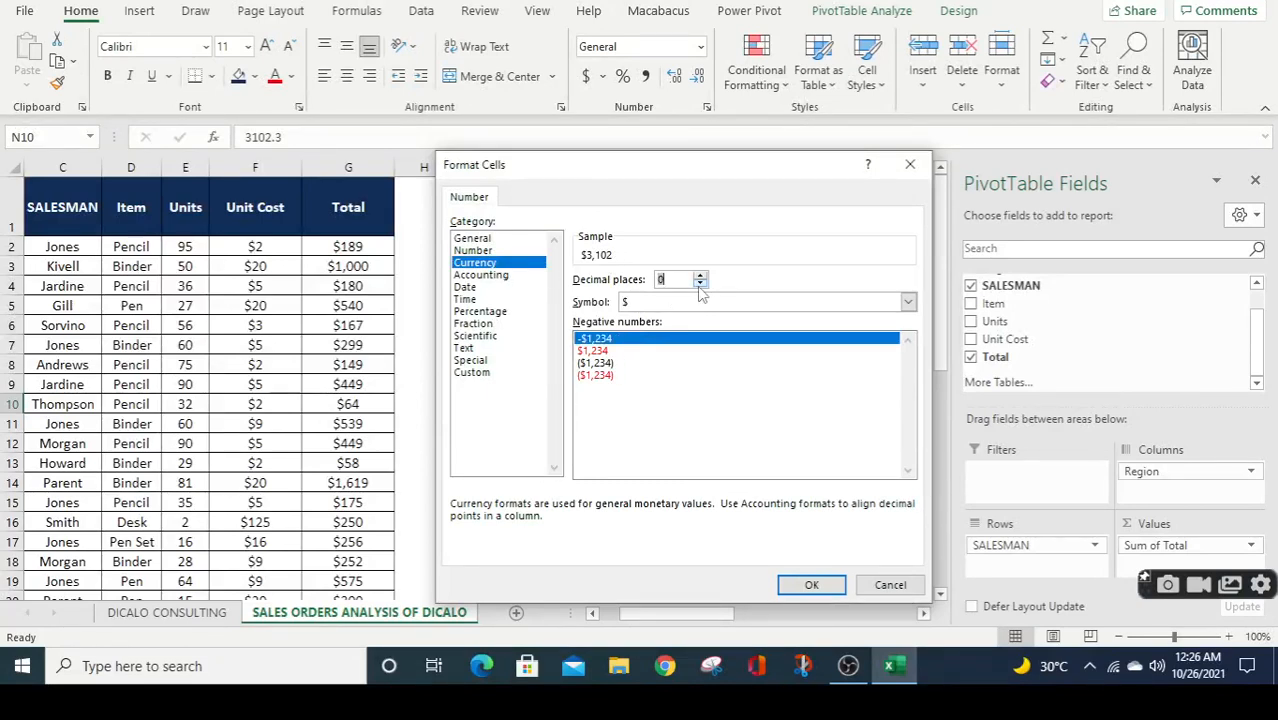
click(612, 351)
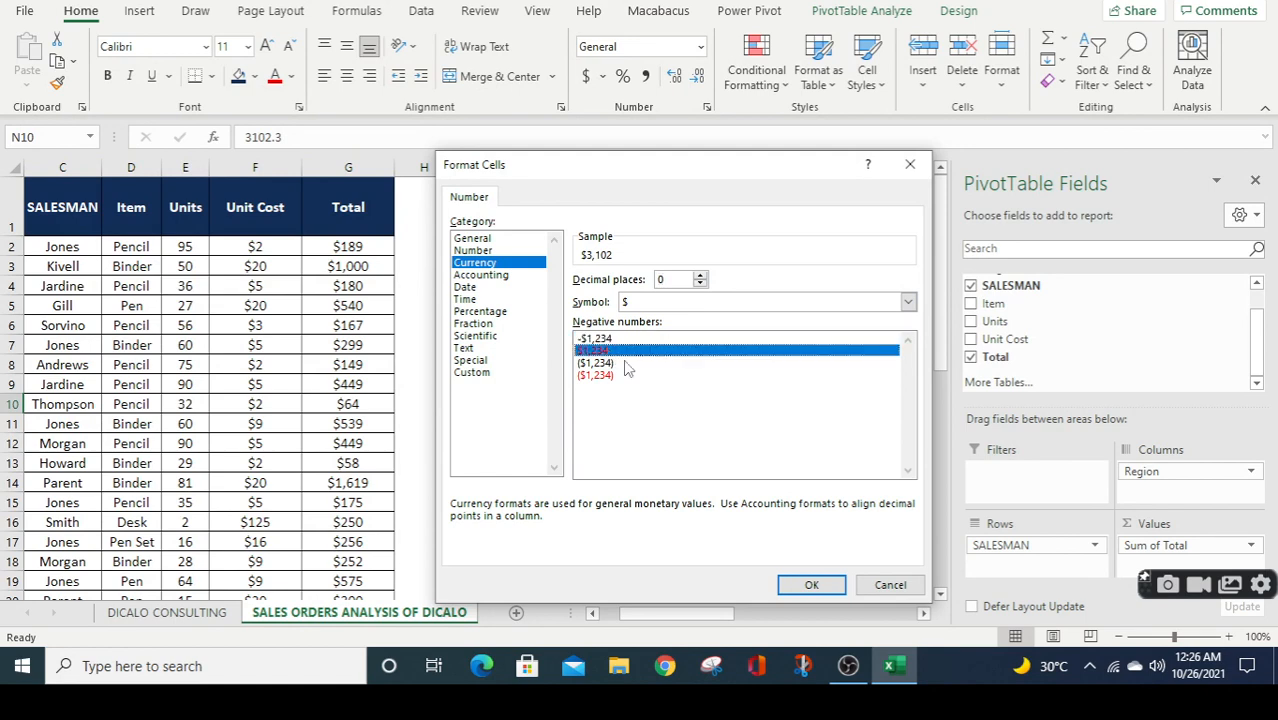
click(812, 586)
click(738, 508)
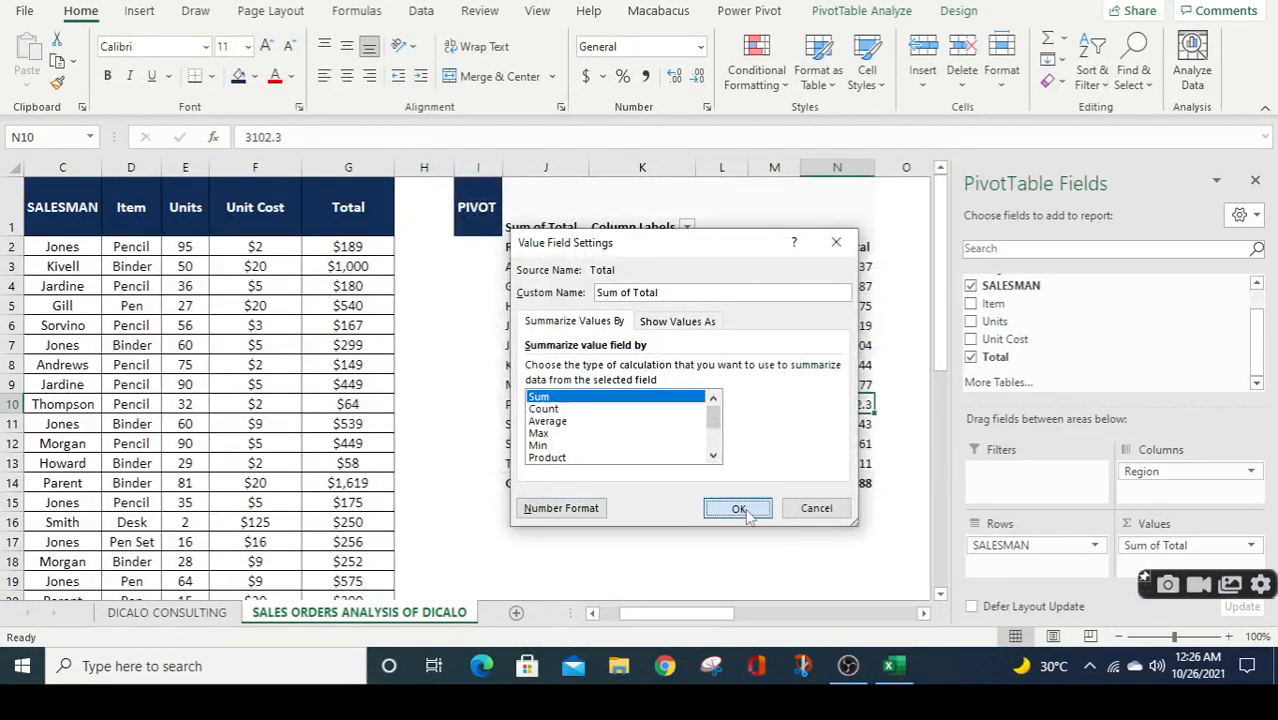
Review the currency amounts down the Grand Total column, back along the Grand Total row and up the Central column
mouse_move(800, 484)
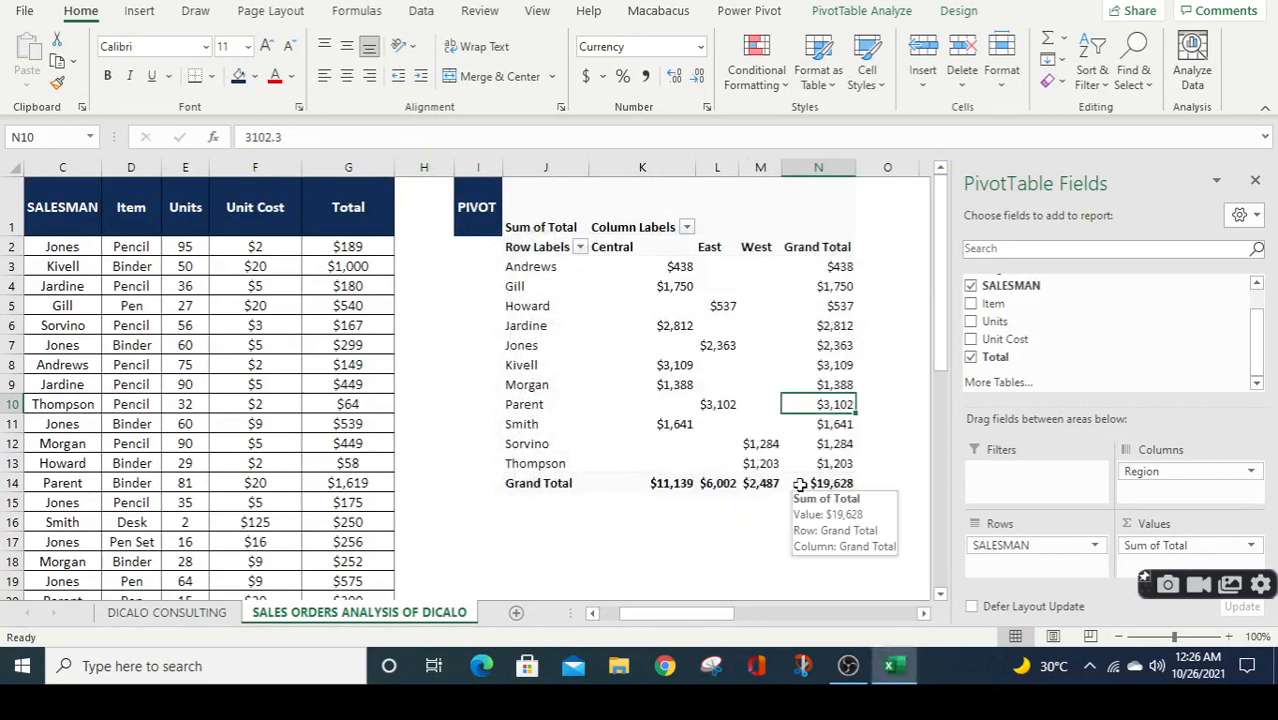
key(Down)
key(Down)
key(Down)
key(Down)
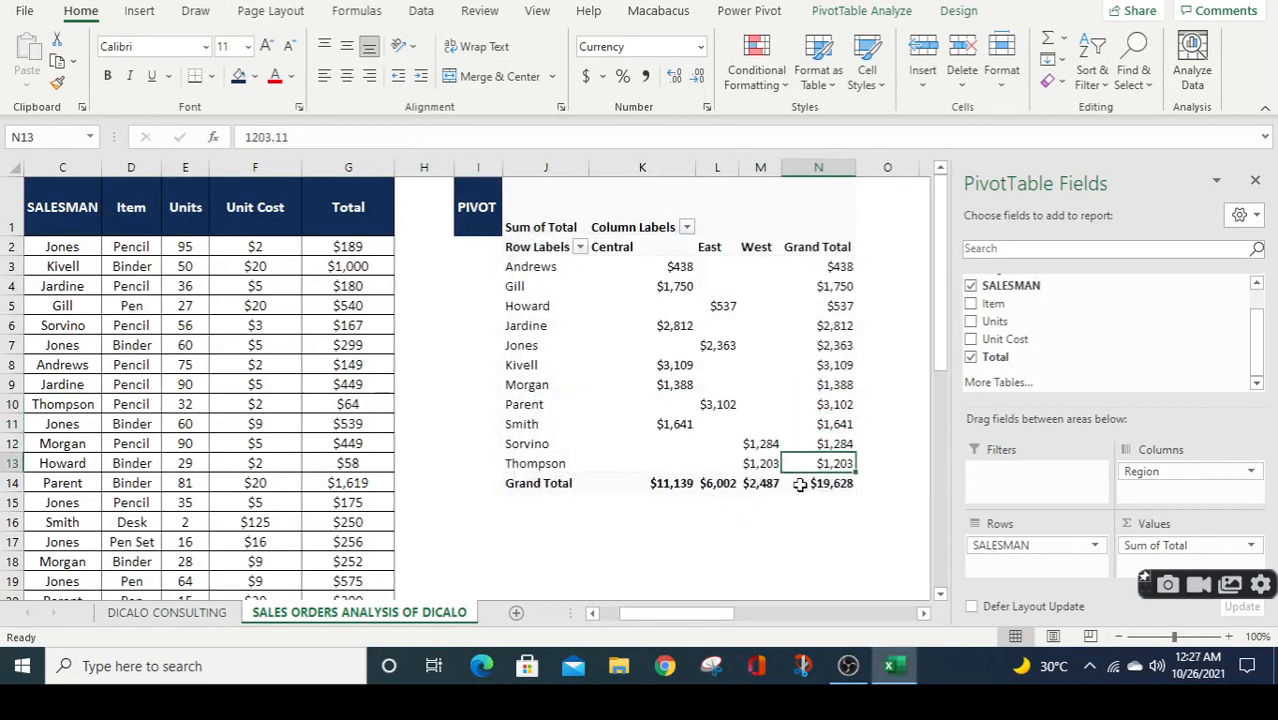
key(Left)
key(Left)
key(Left)
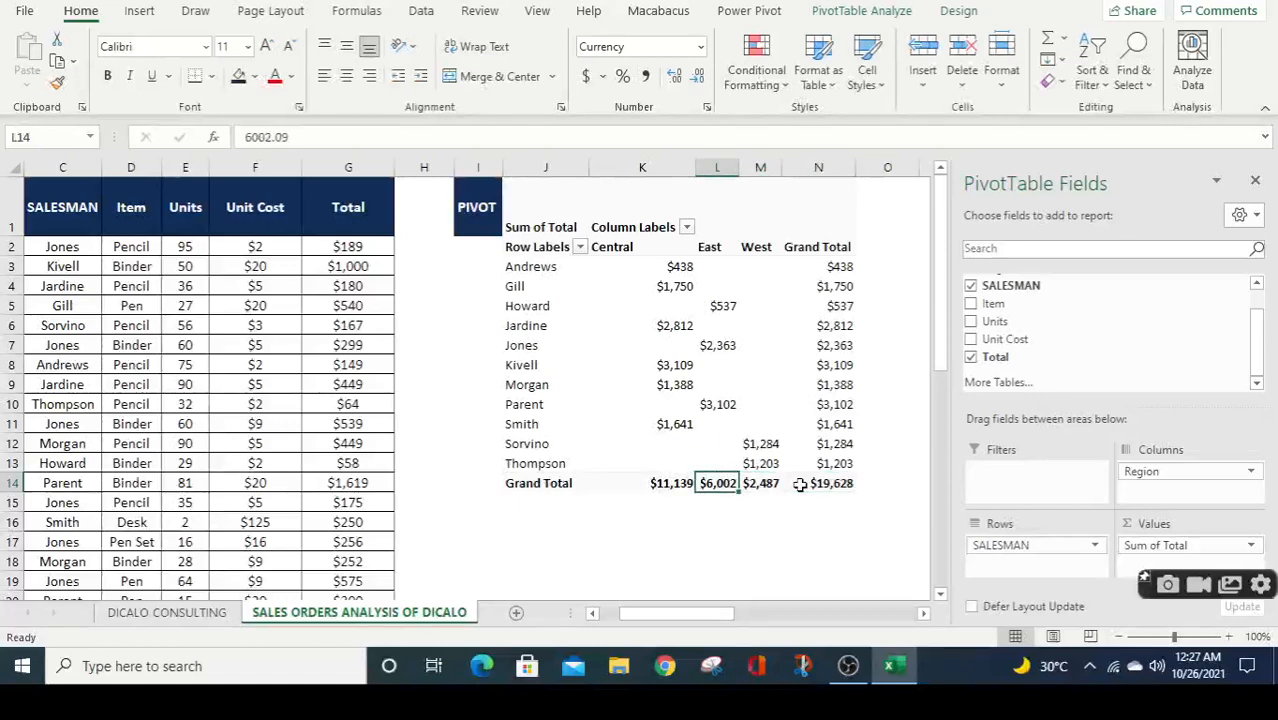
key(Up)
key(Up)
key(Up)
key(Up)
key(Up)
key(Up)
key(Up)
key(Up)
key(Up)
key(Up)
key(Up)
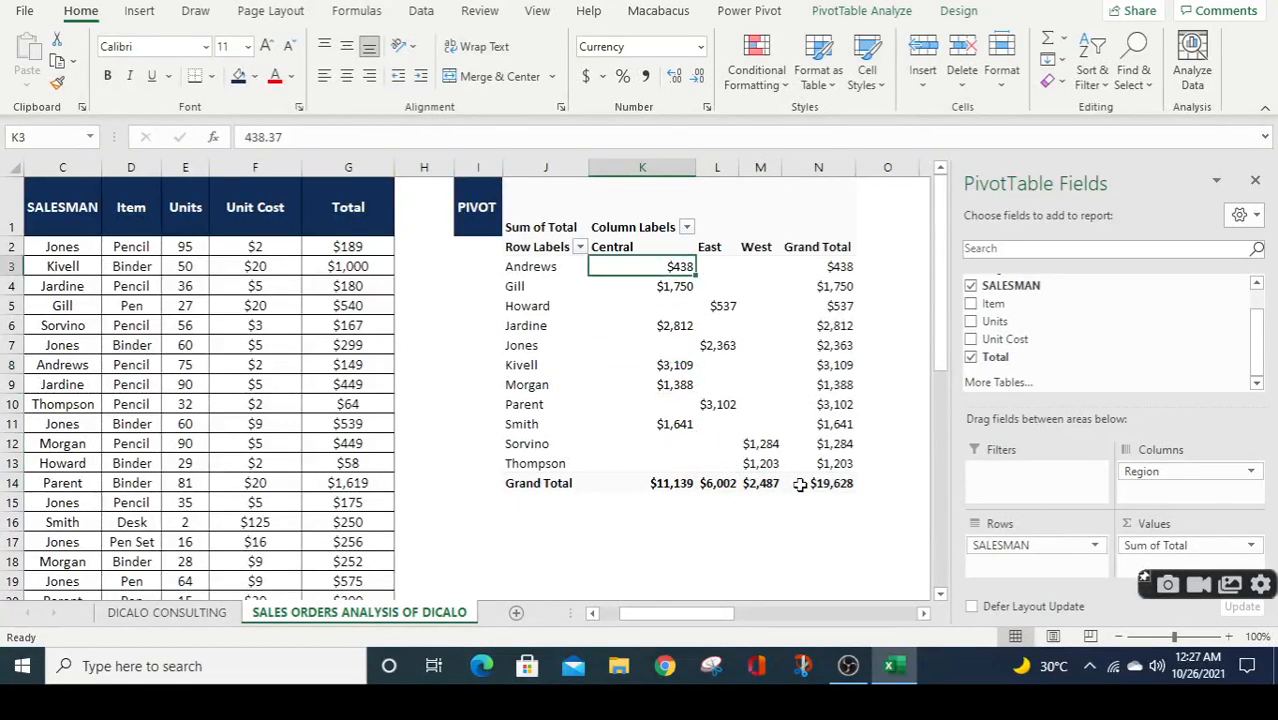
Examine the first salesman's row across to its grand total, and the PivotTable's heading labels back to Row Labels
key(Right)
key(Right)
key(Right)
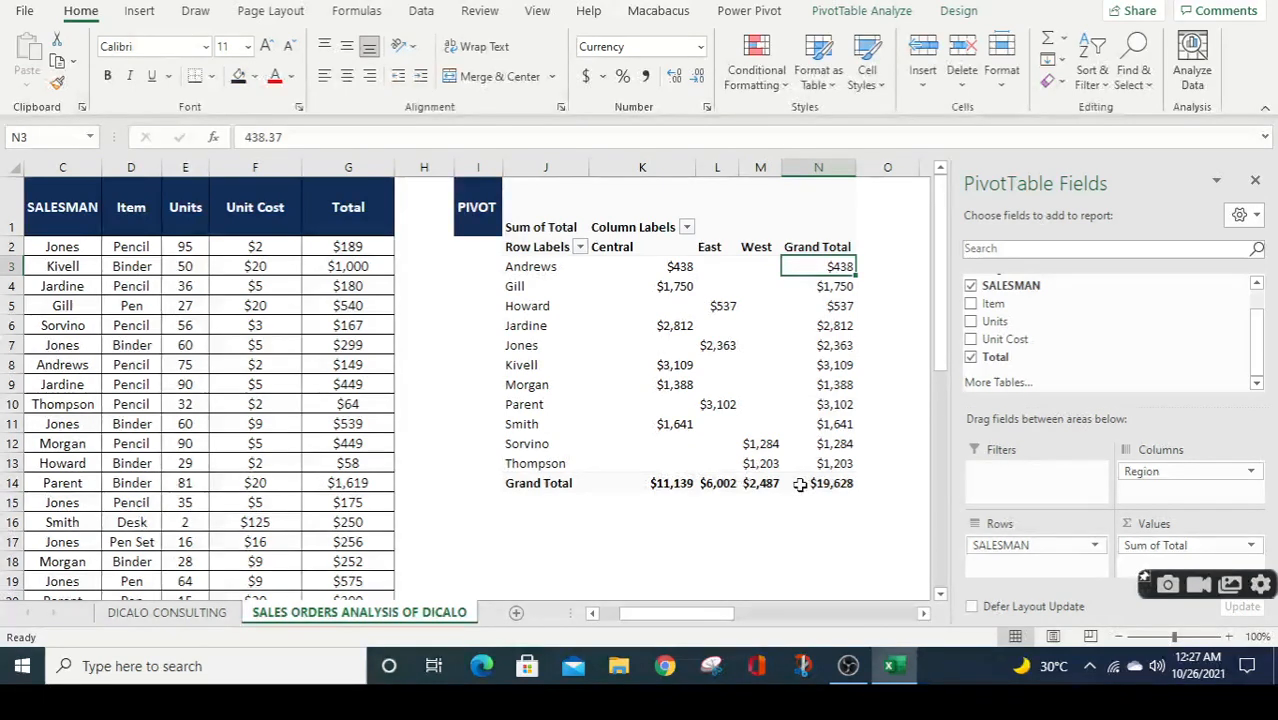
key(Up)
key(Up)
key(Left)
key(Left)
key(Left)
key(Left)
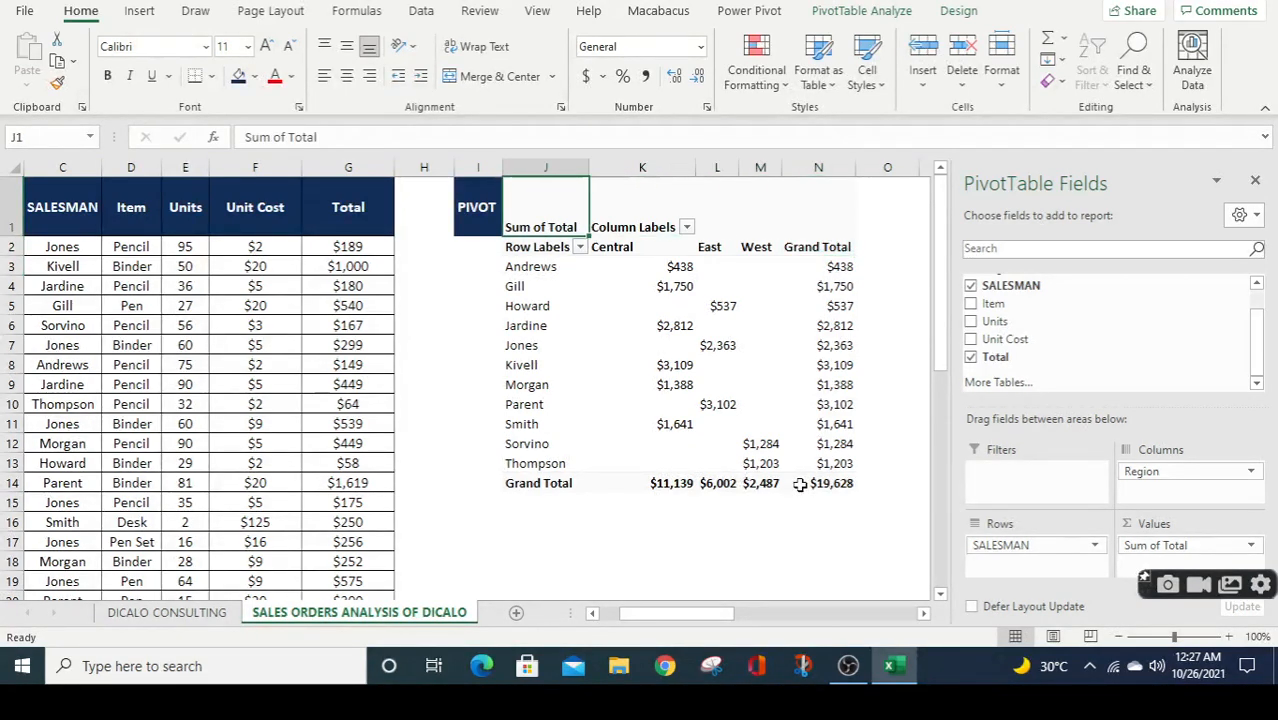
key(Down)
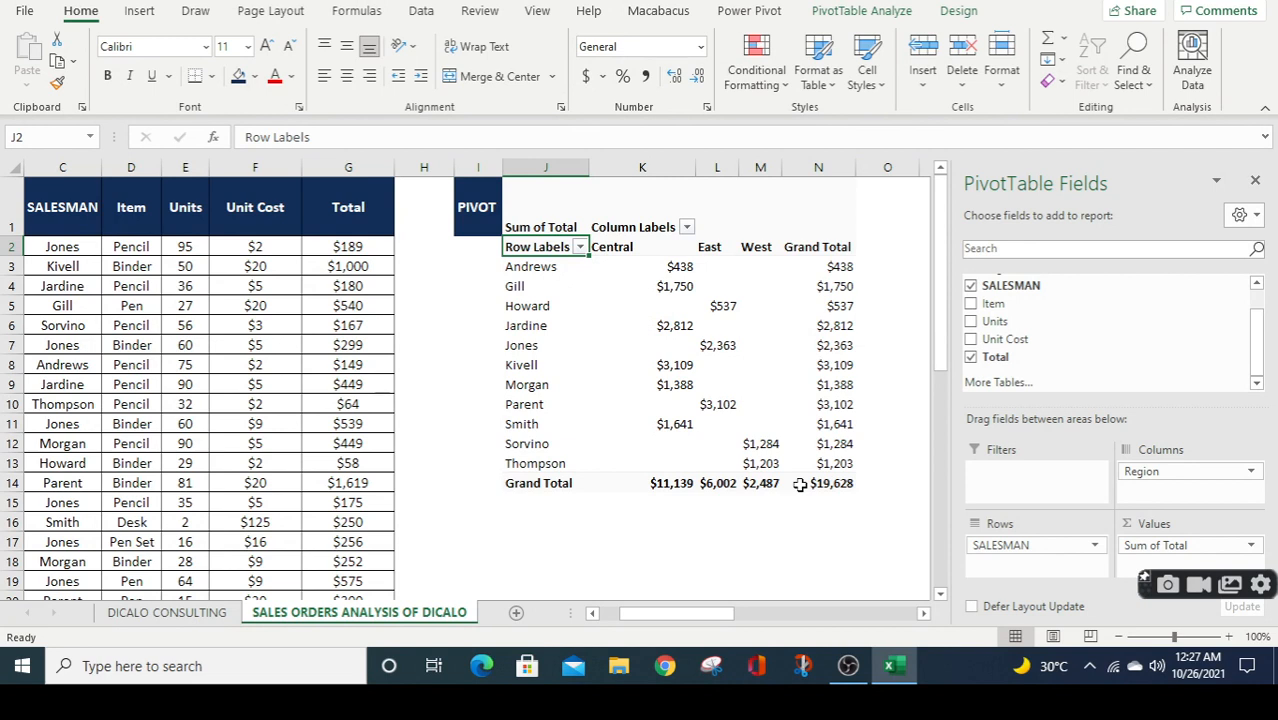
Try the Medium PivotTable style with a black header and light orange body, and the Medium style with a teal header
click(751, 381)
click(634, 343)
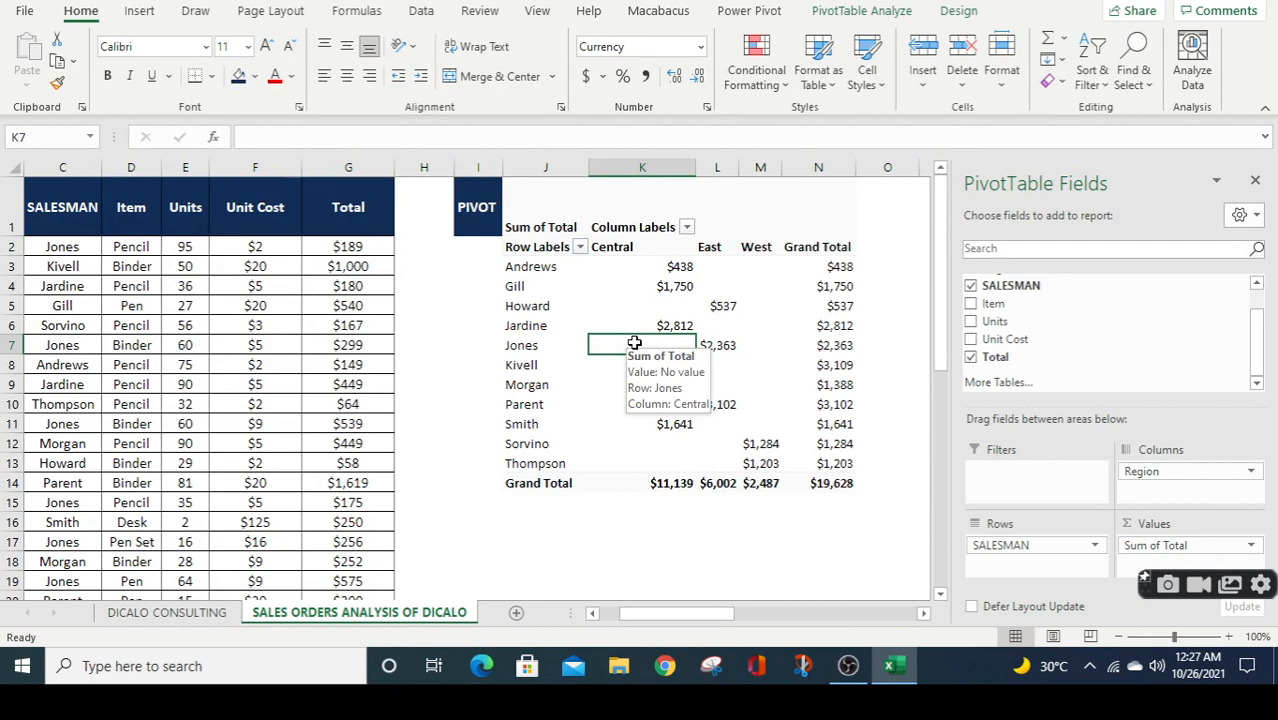
click(958, 12)
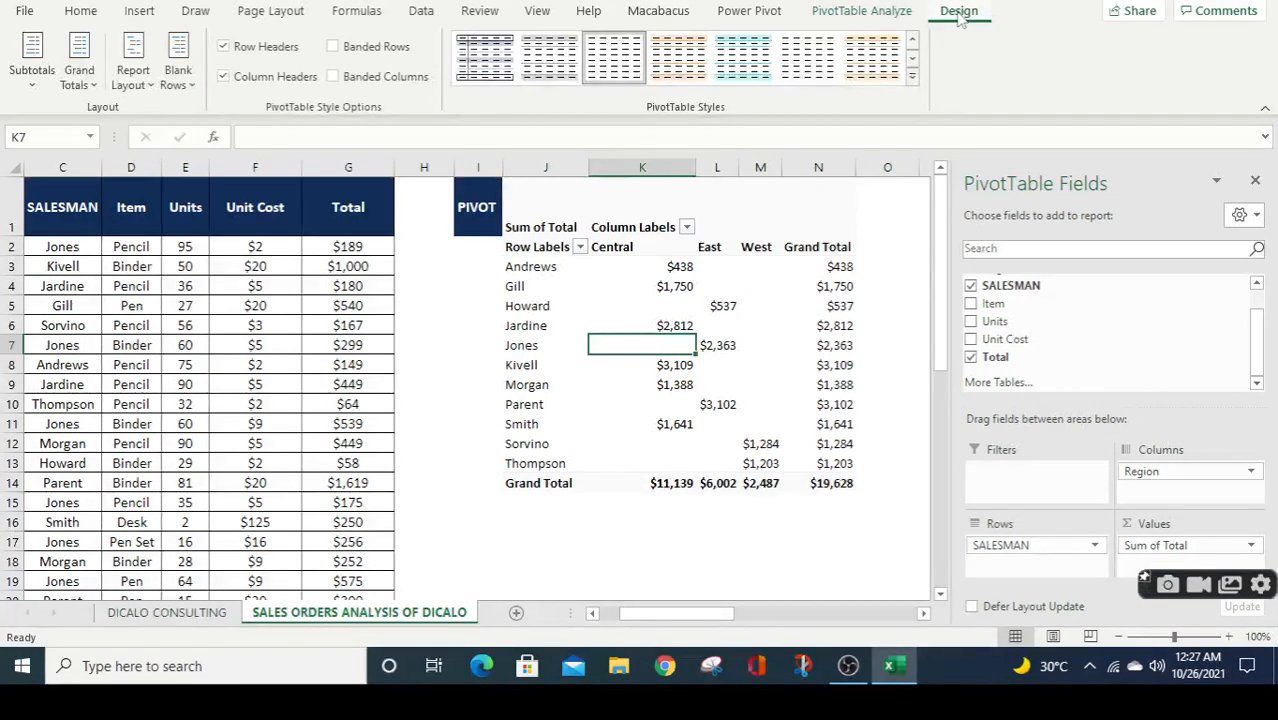
click(912, 75)
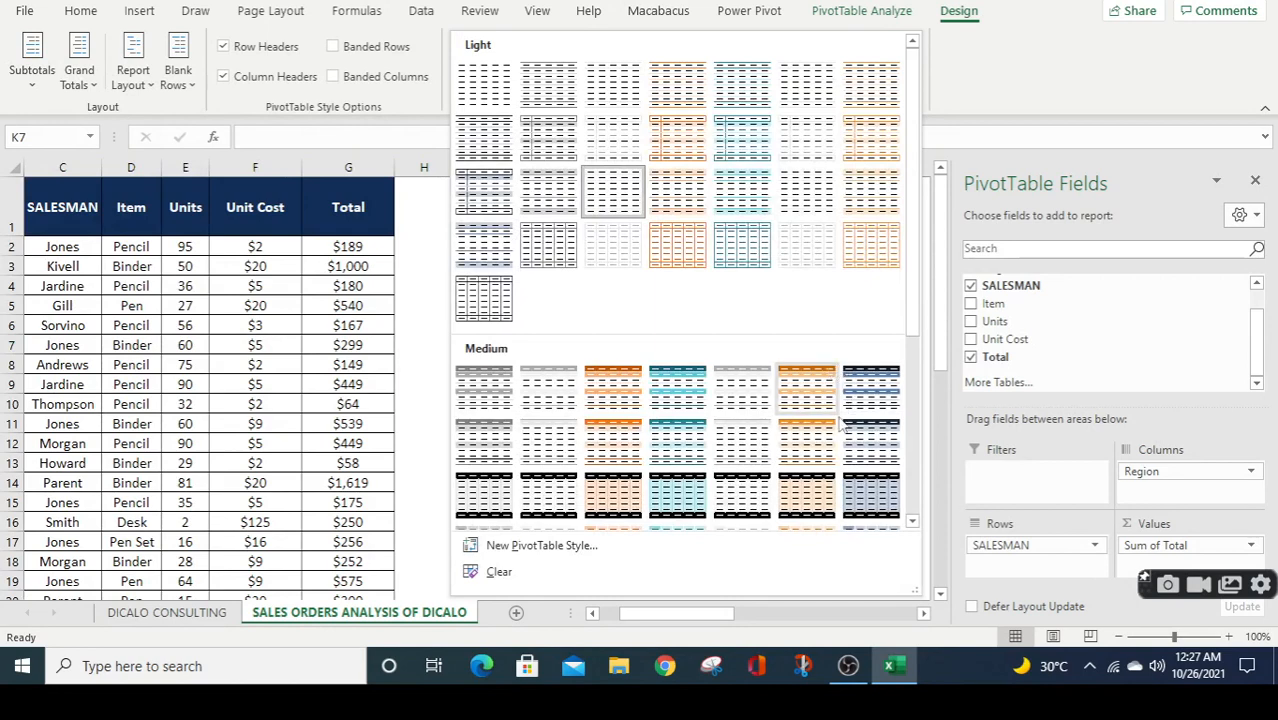
click(807, 493)
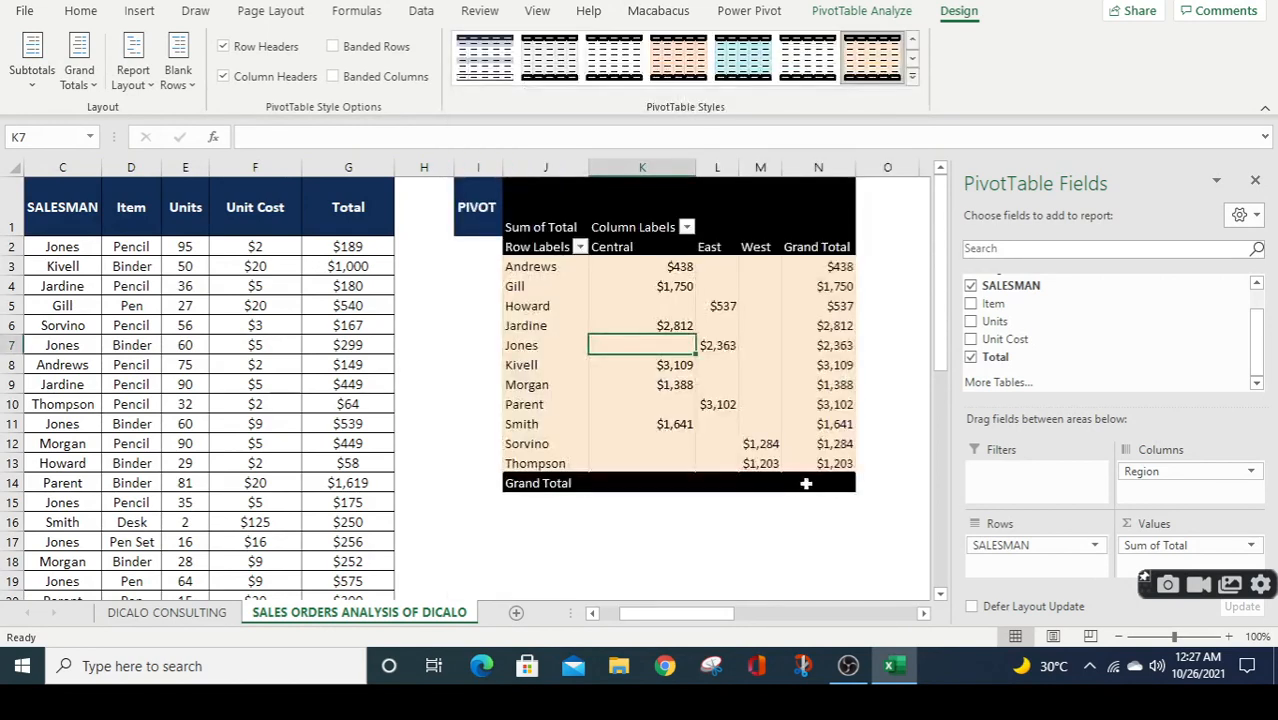
click(912, 76)
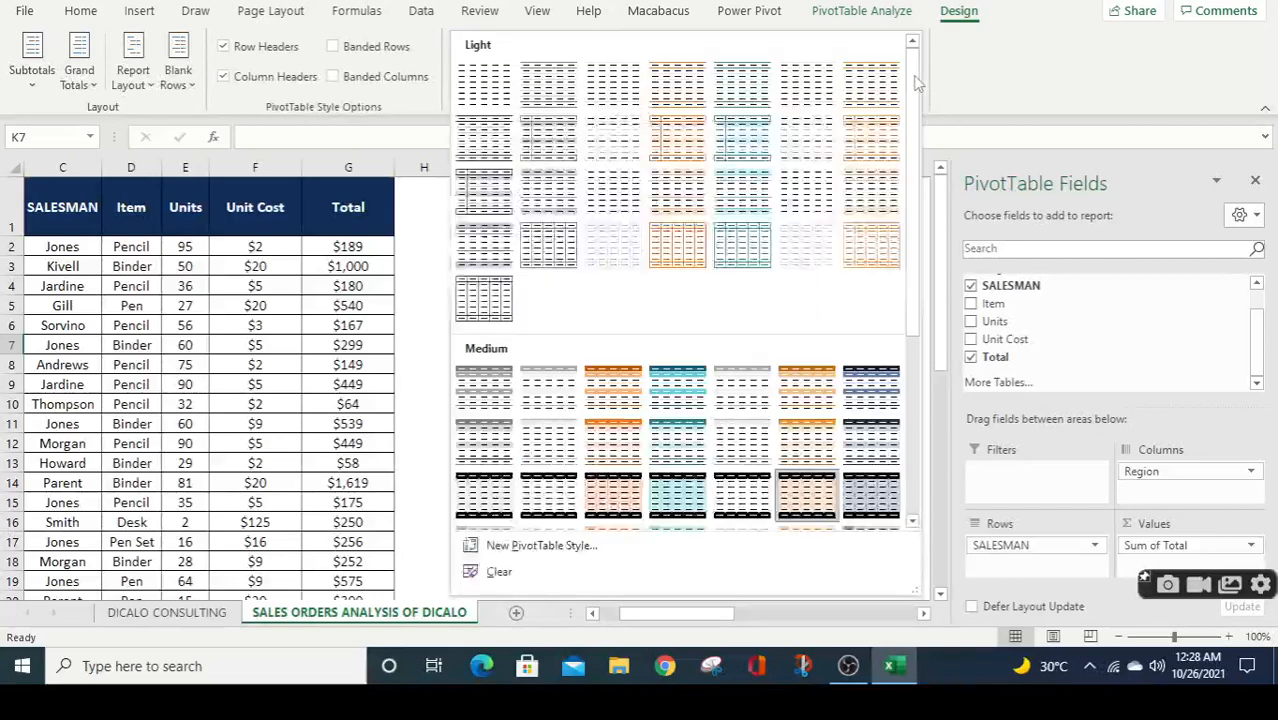
click(683, 384)
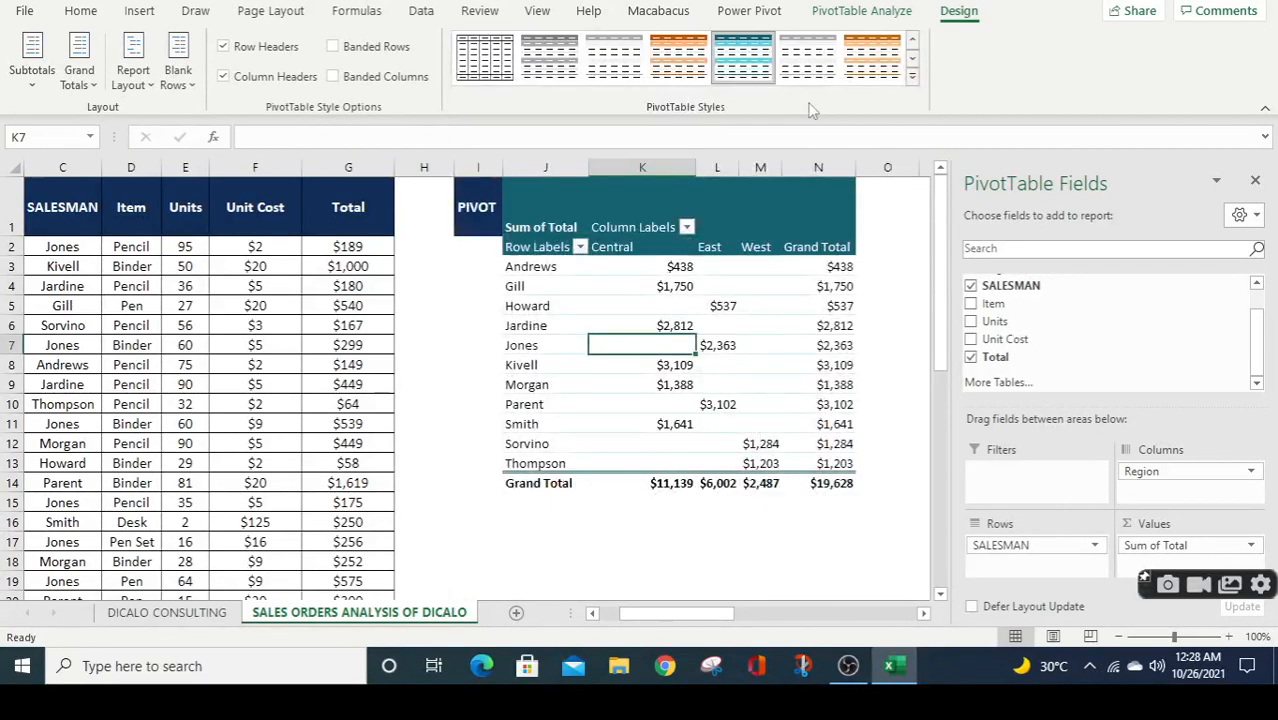
Try three more PivotTable styles: Medium grey with black header, Light teal gridlines, and Medium blue-grey with black header
click(912, 76)
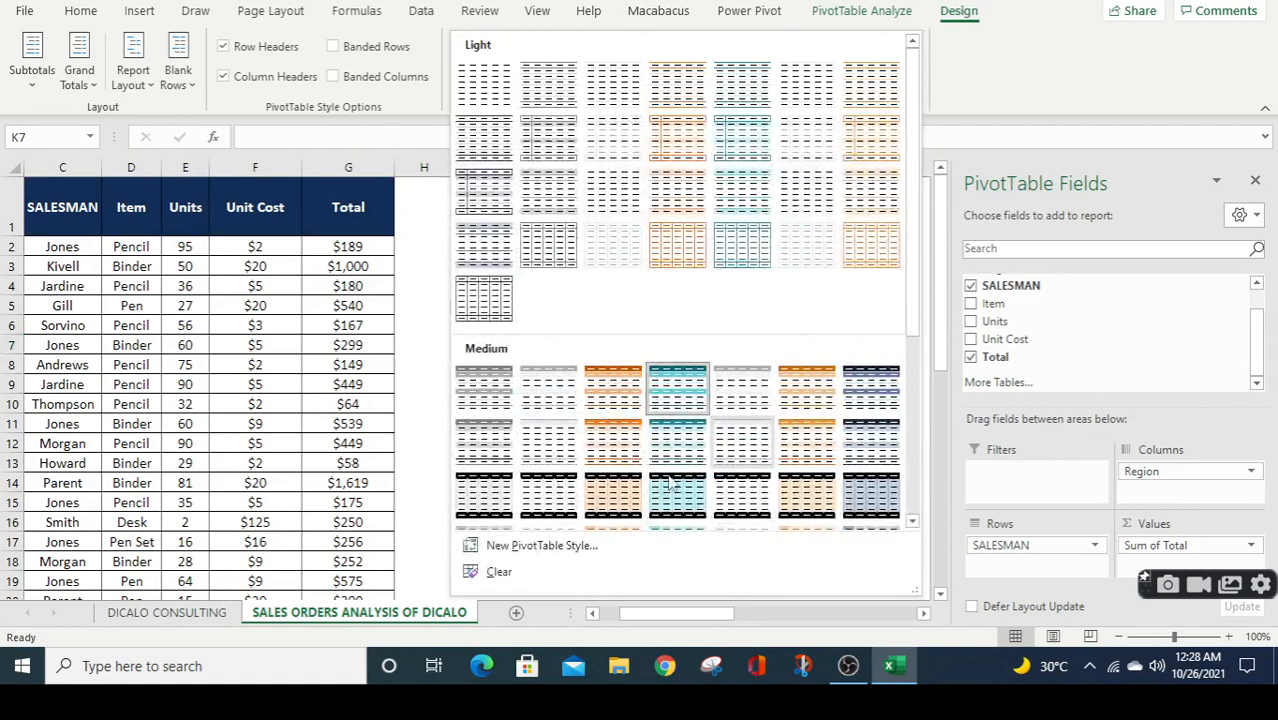
click(497, 498)
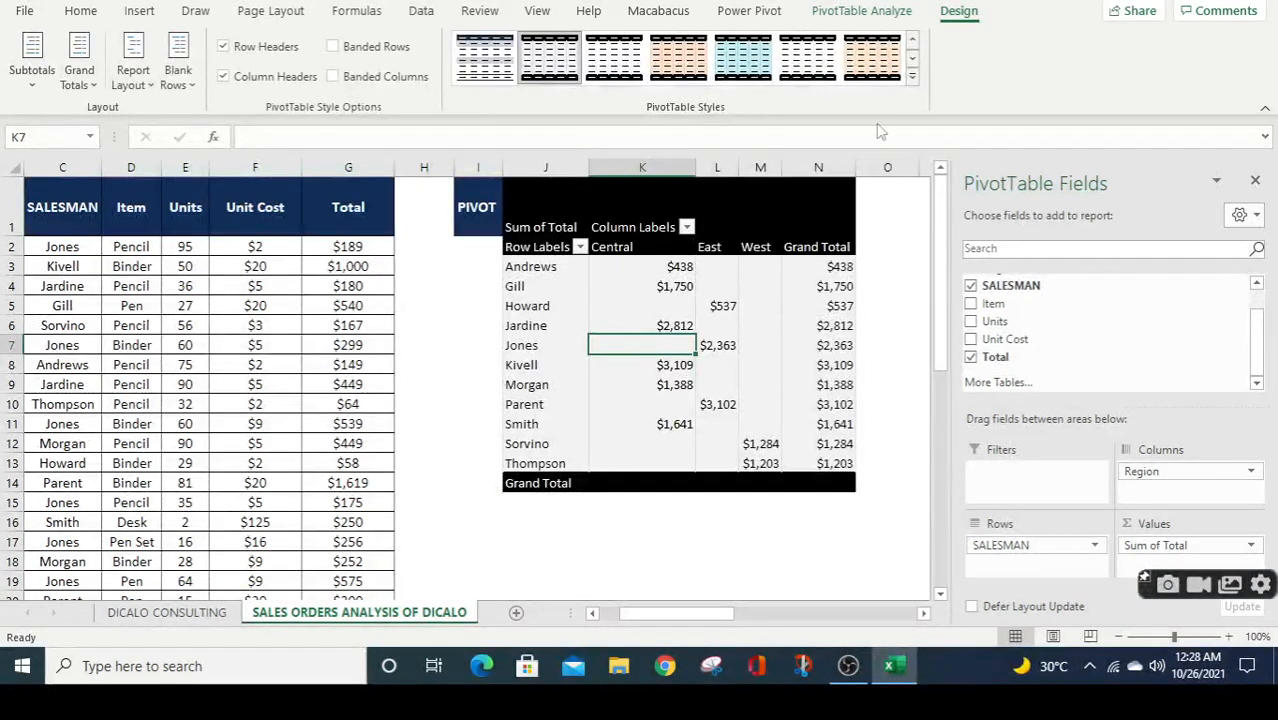
click(913, 80)
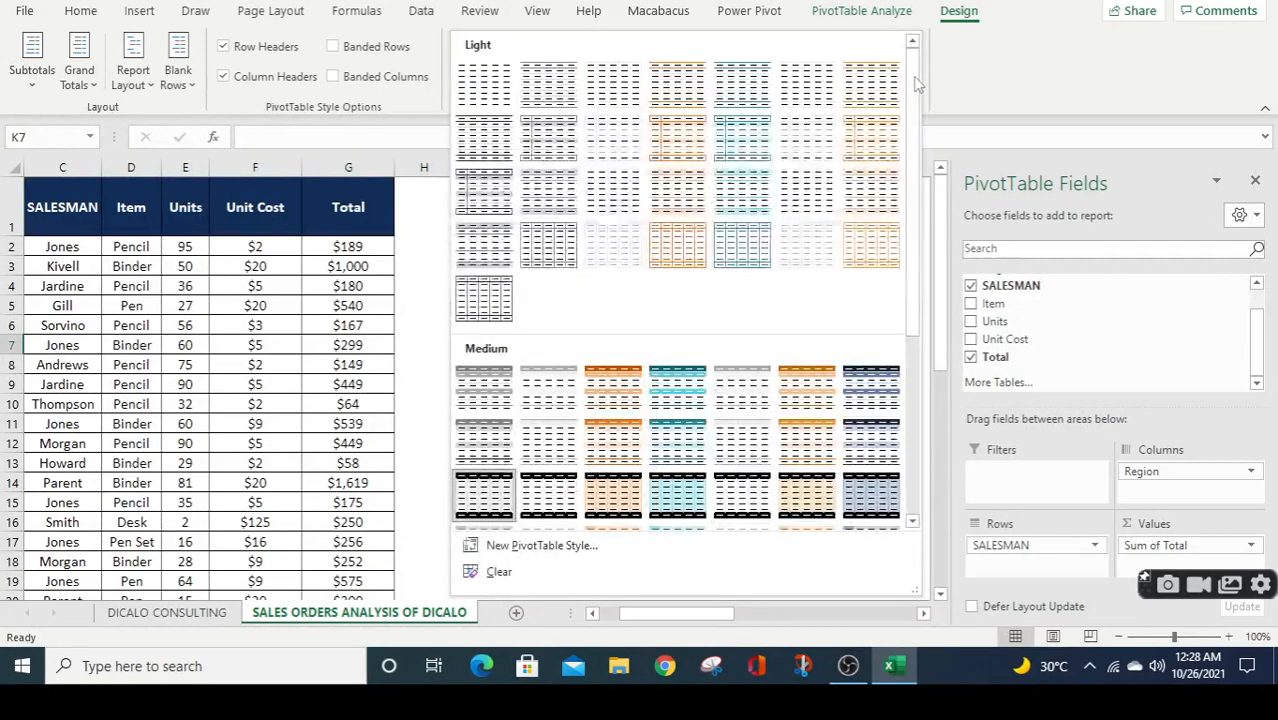
click(735, 259)
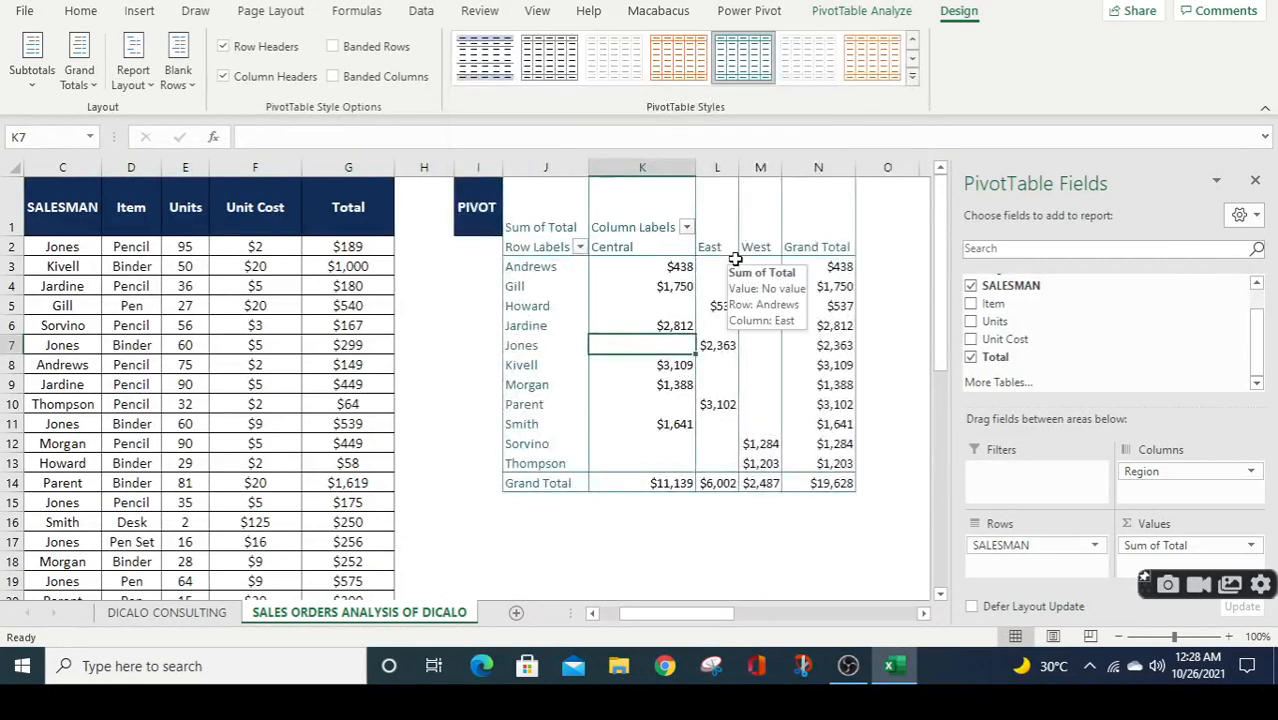
click(913, 78)
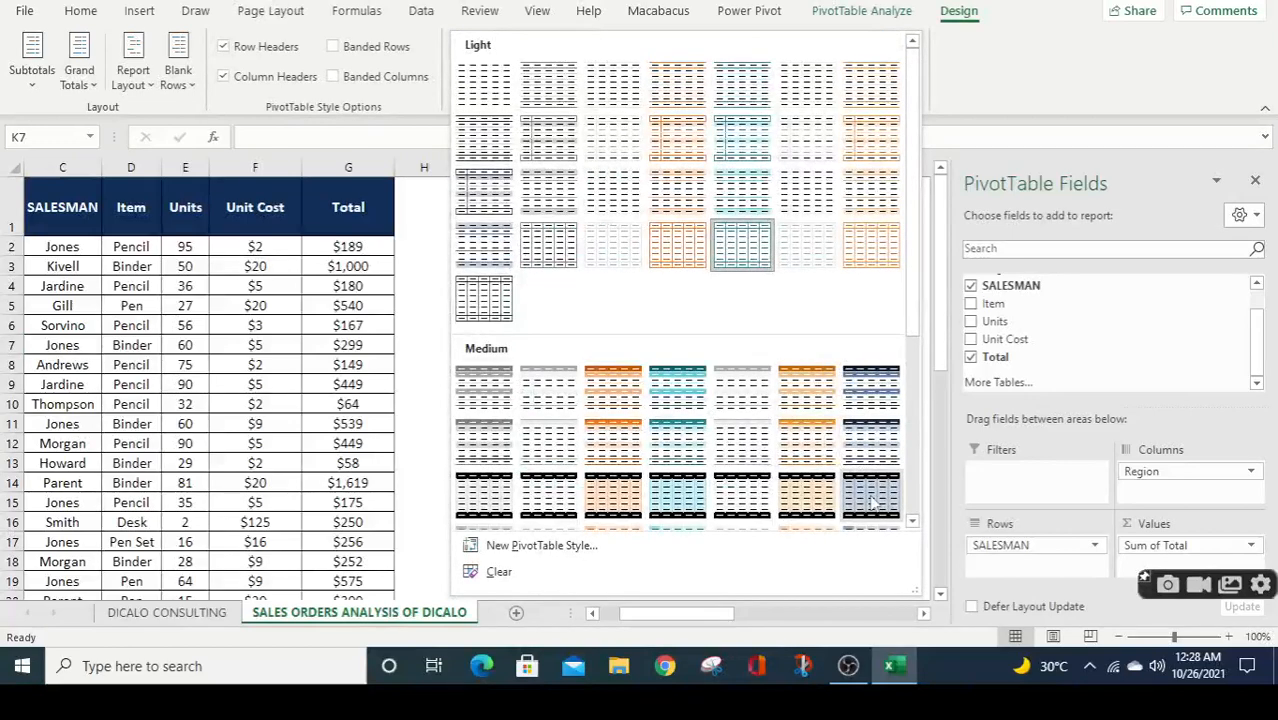
click(870, 495)
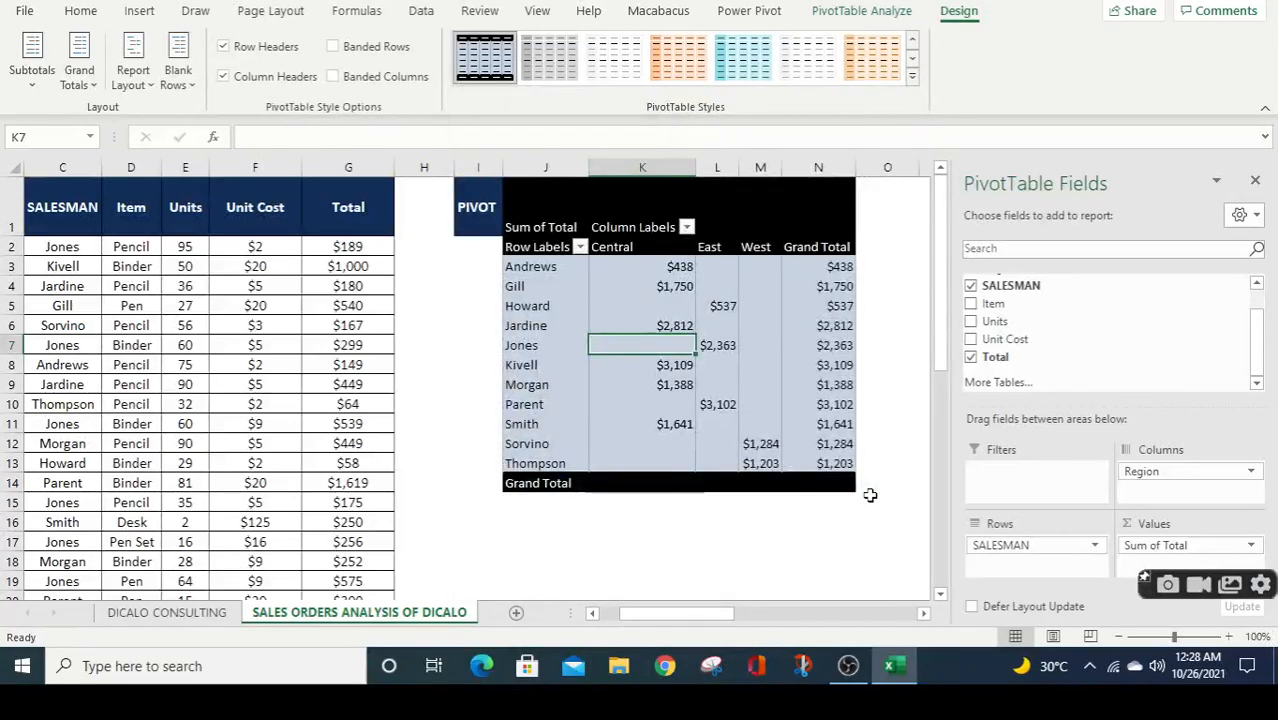
Apply the Medium PivotTable style with the dark orange header and white body rows
click(912, 78)
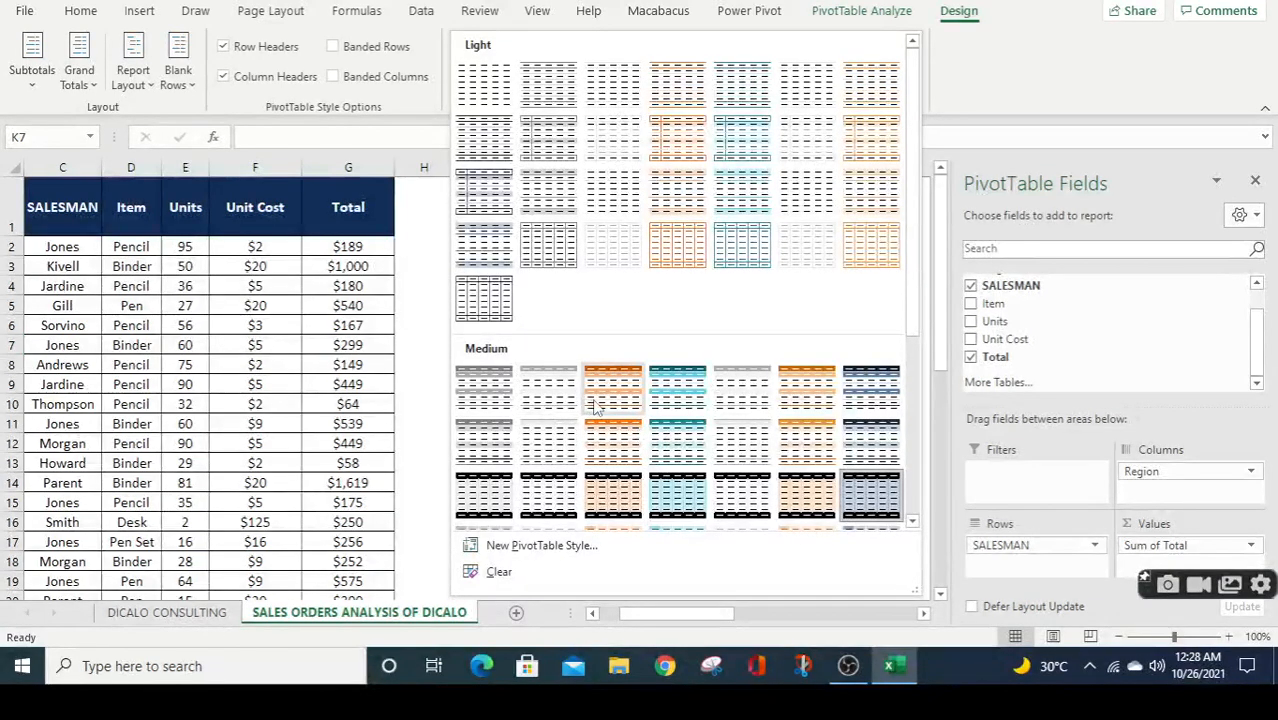
click(640, 400)
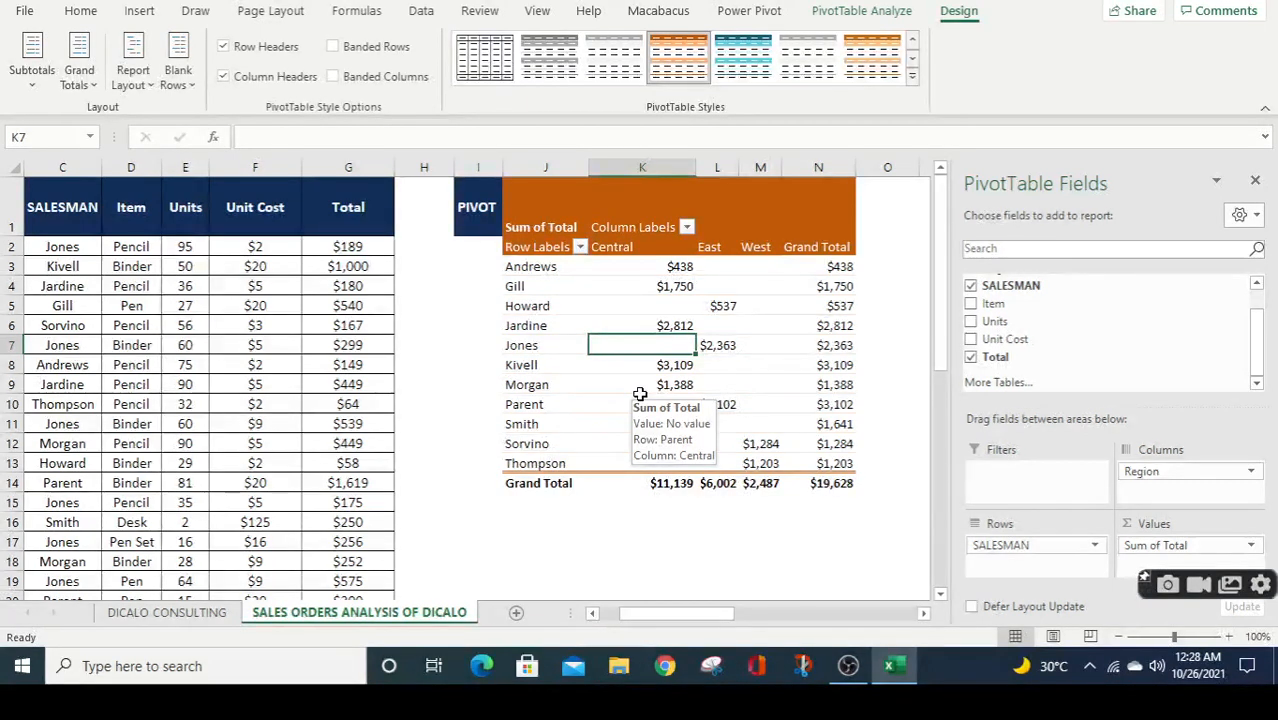
click(760, 284)
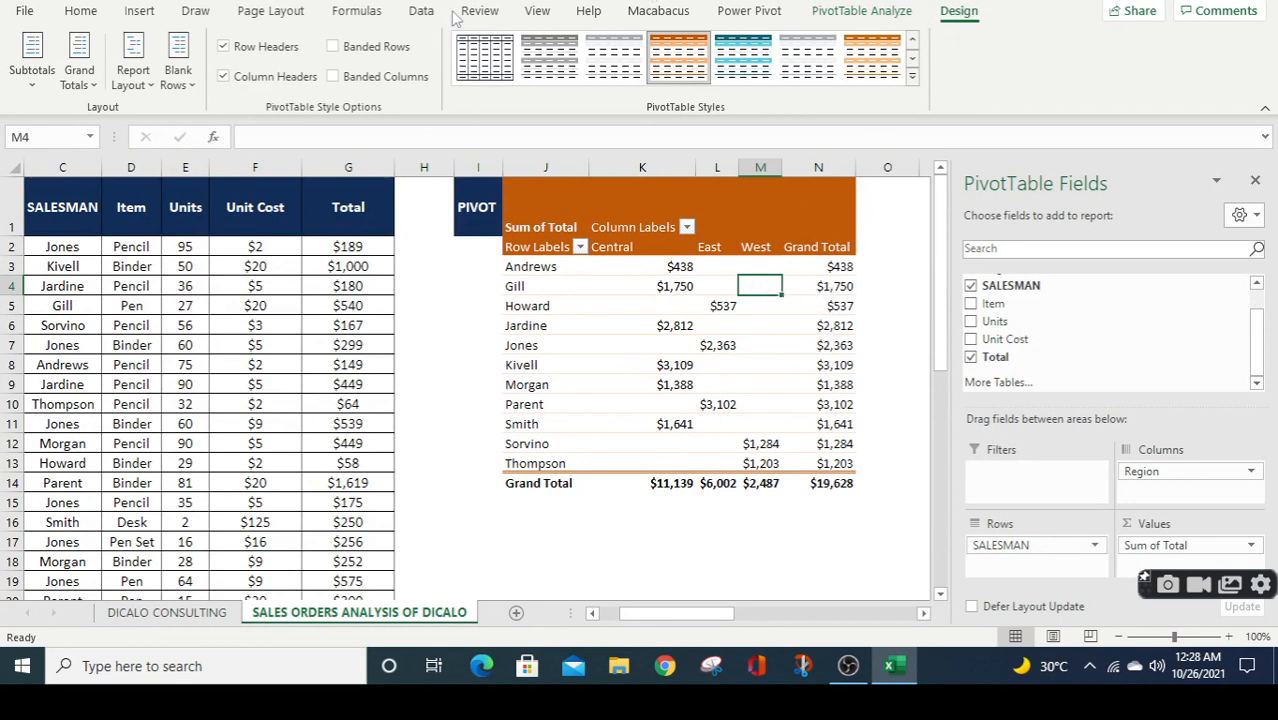
Show the PivotTable in Outline Form and select its salesman labels
click(133, 78)
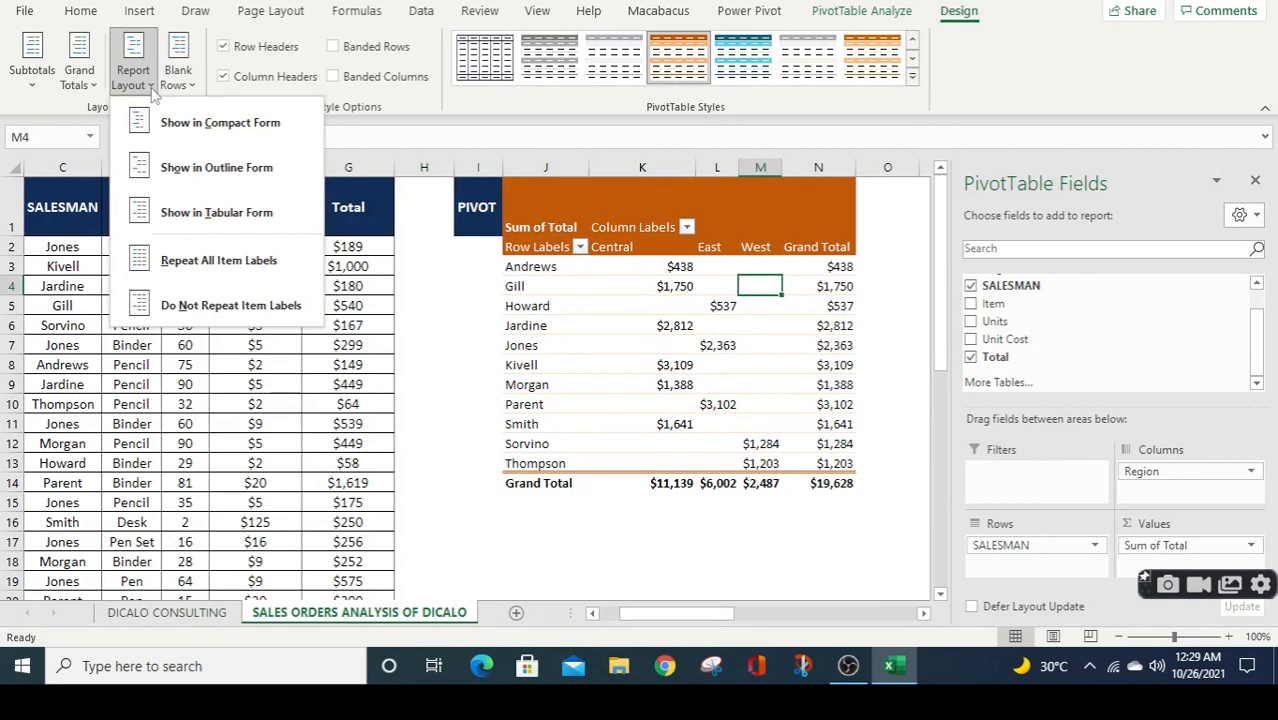
click(190, 168)
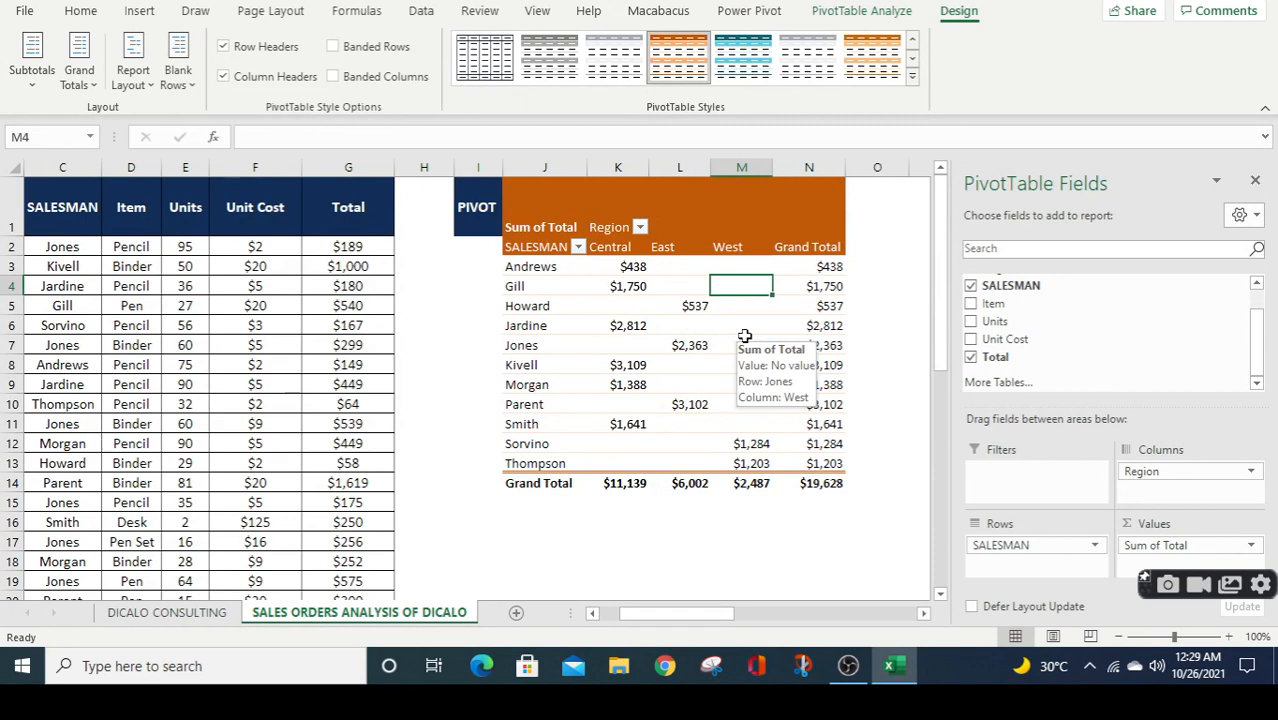
click(533, 270)
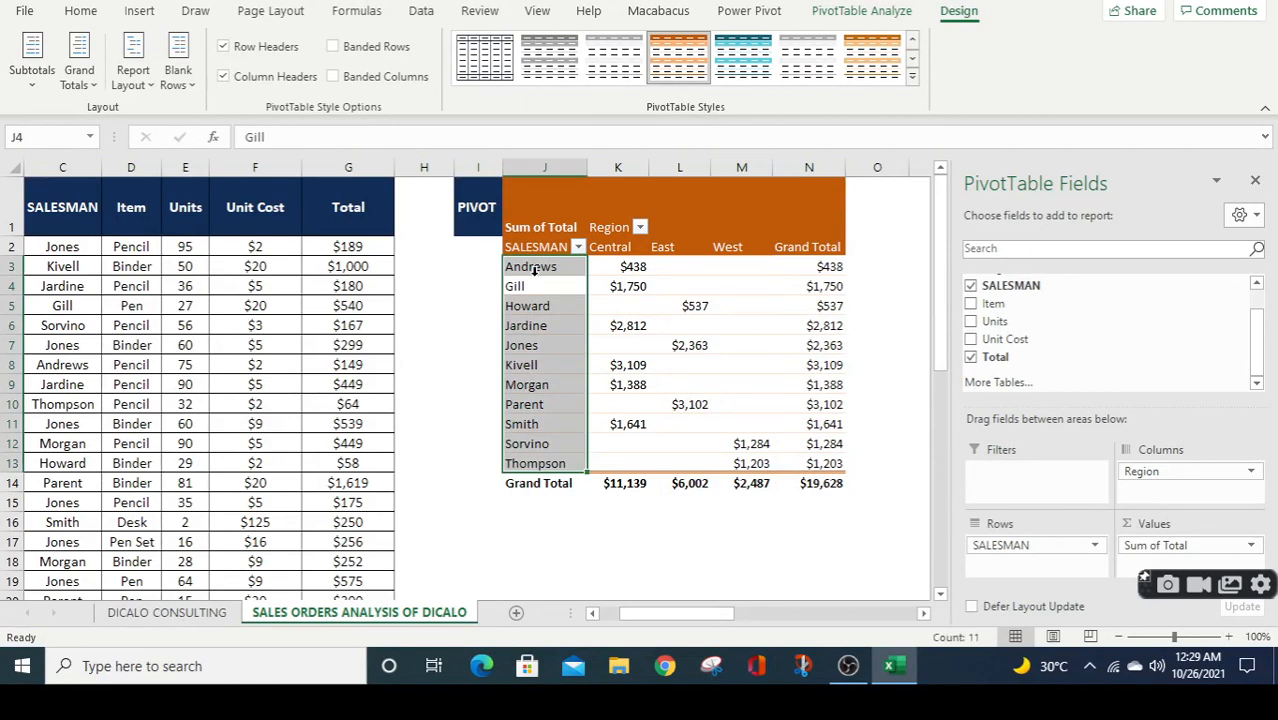
Examine the PivotTable's Central values from the heading down to the last salesman, and across to the overall grand total
click(605, 248)
key(Down)
key(Down)
key(Down)
key(Down)
key(Down)
key(Down)
key(Down)
key(Down)
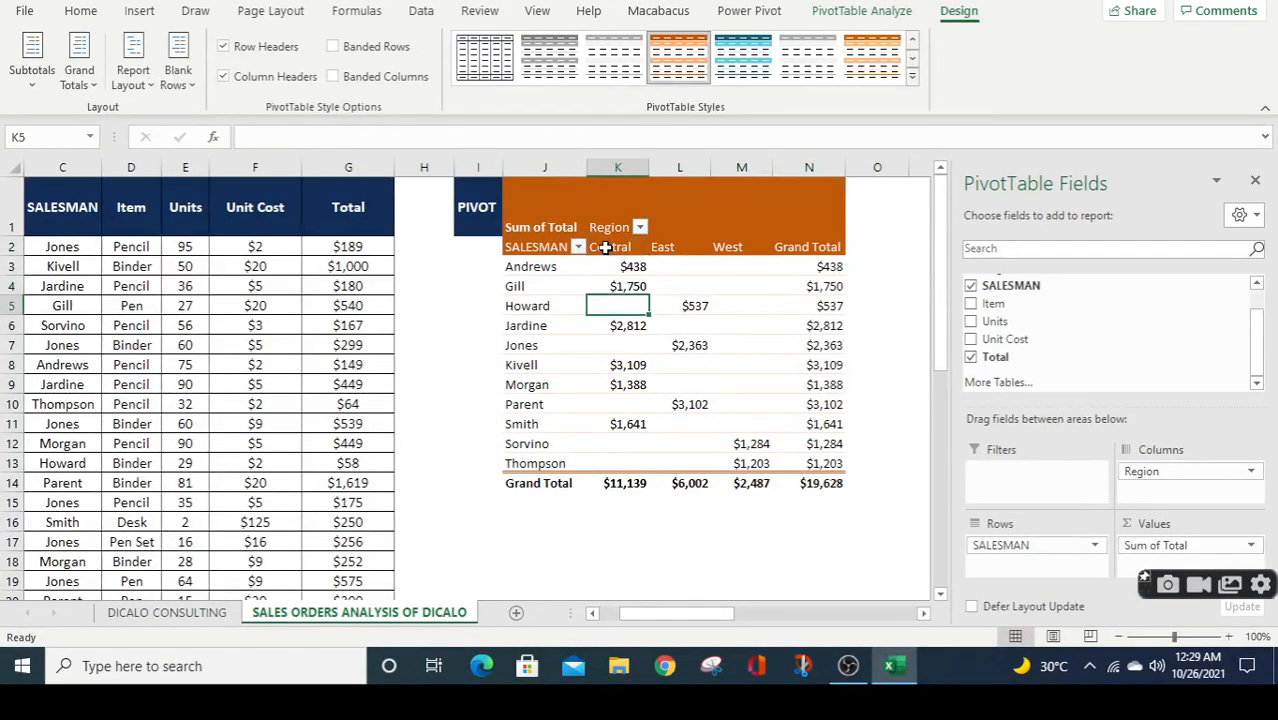
key(Down)
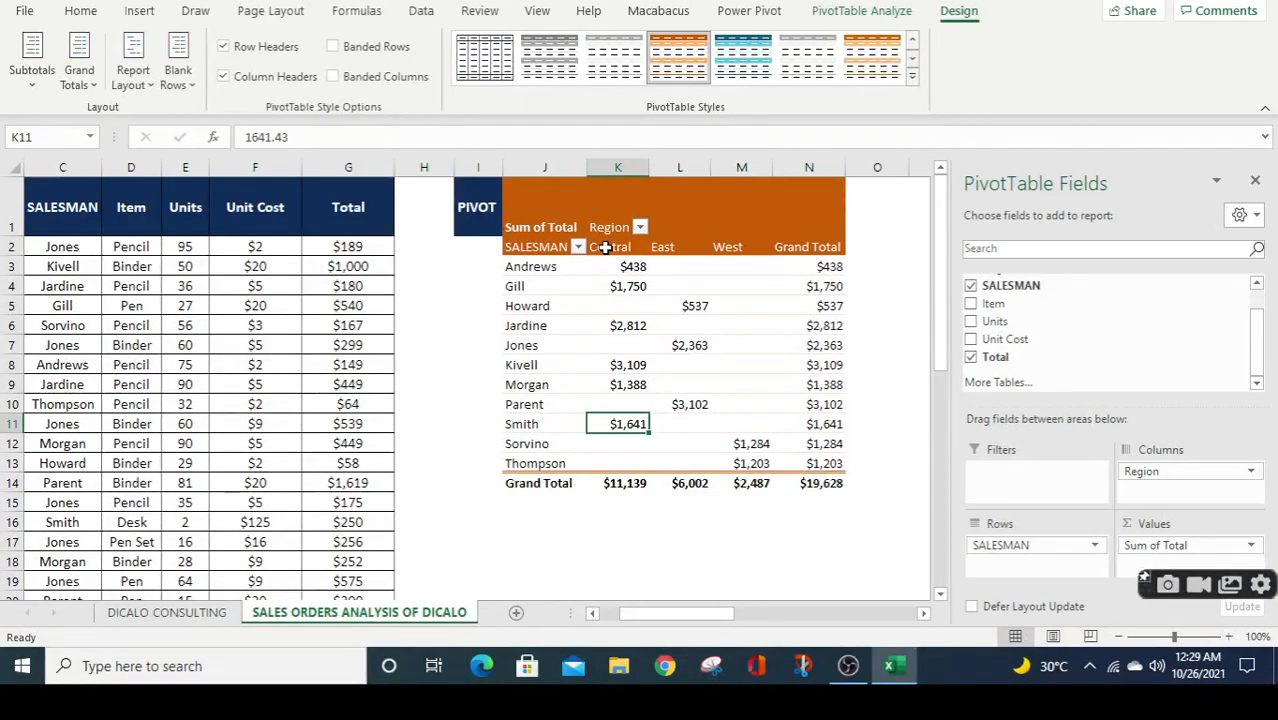
key(Down)
key(Down)
key(Down)
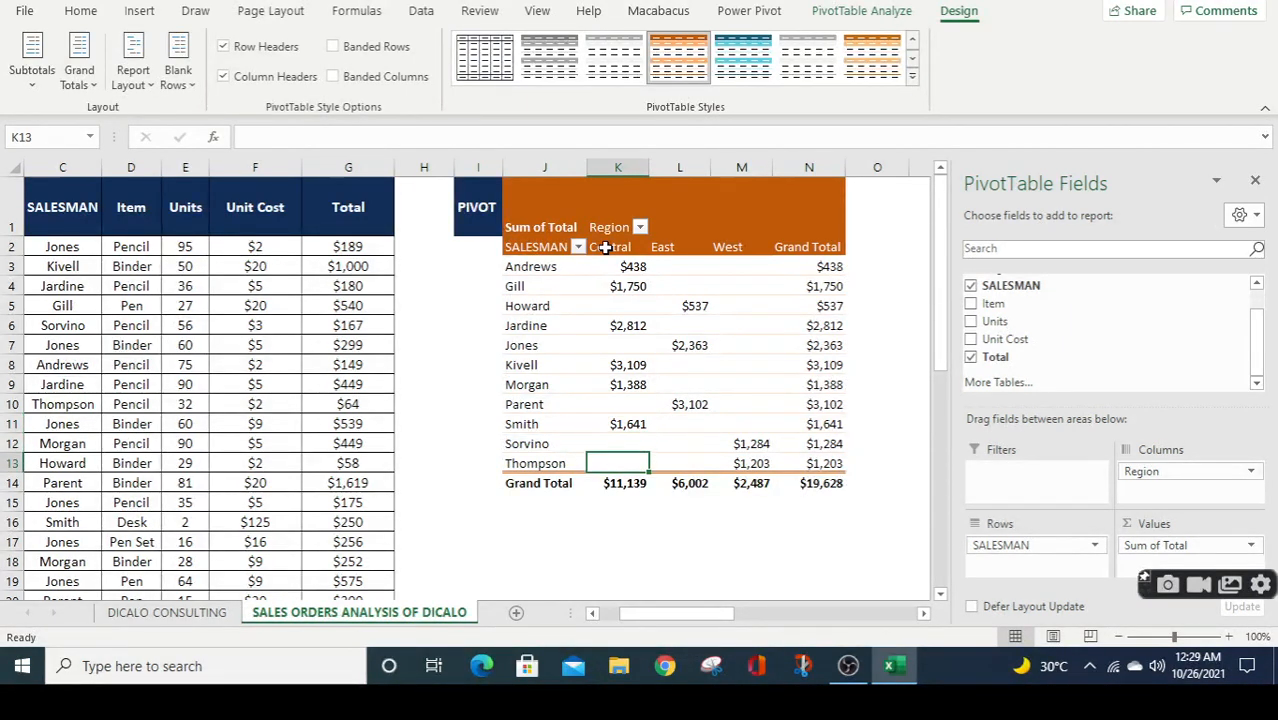
key(Right)
key(Right)
key(Right)
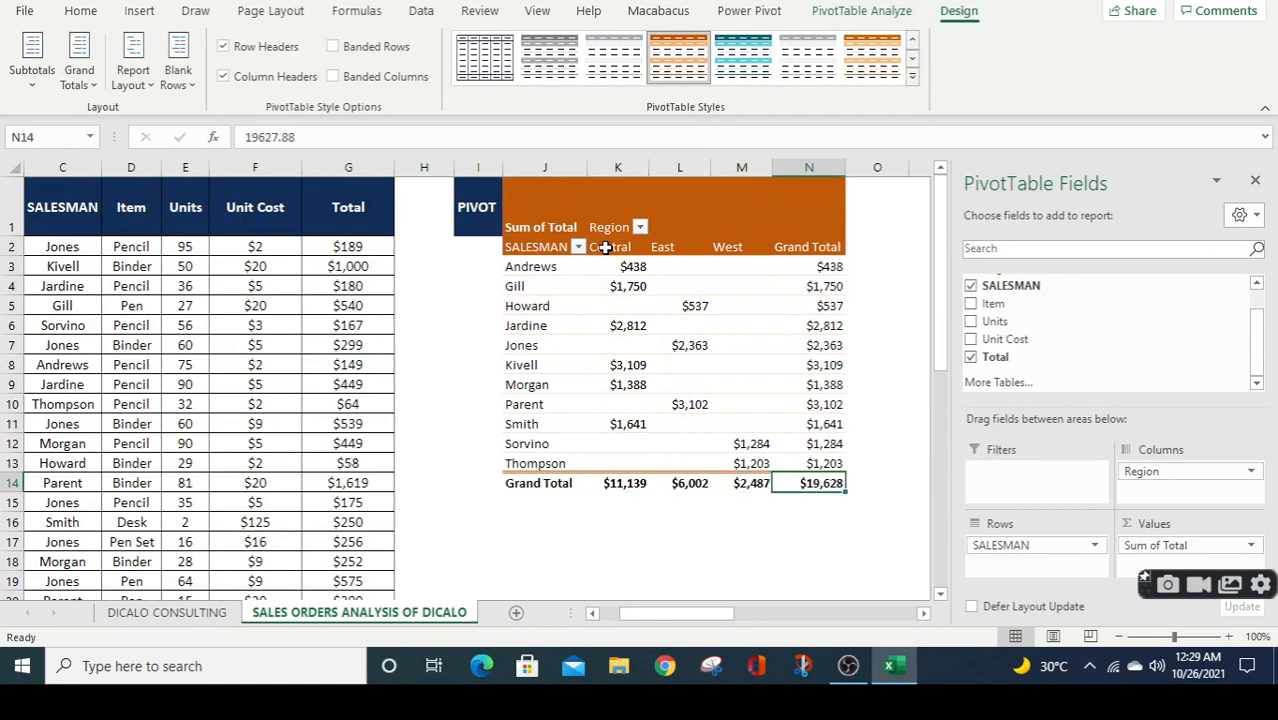
Examine the lower salesman labels in the PivotTable down to the Grand Total label
key(Up)
key(Up)
key(Up)
key(Up)
key(Up)
key(Left)
key(Left)
key(Left)
key(Left)
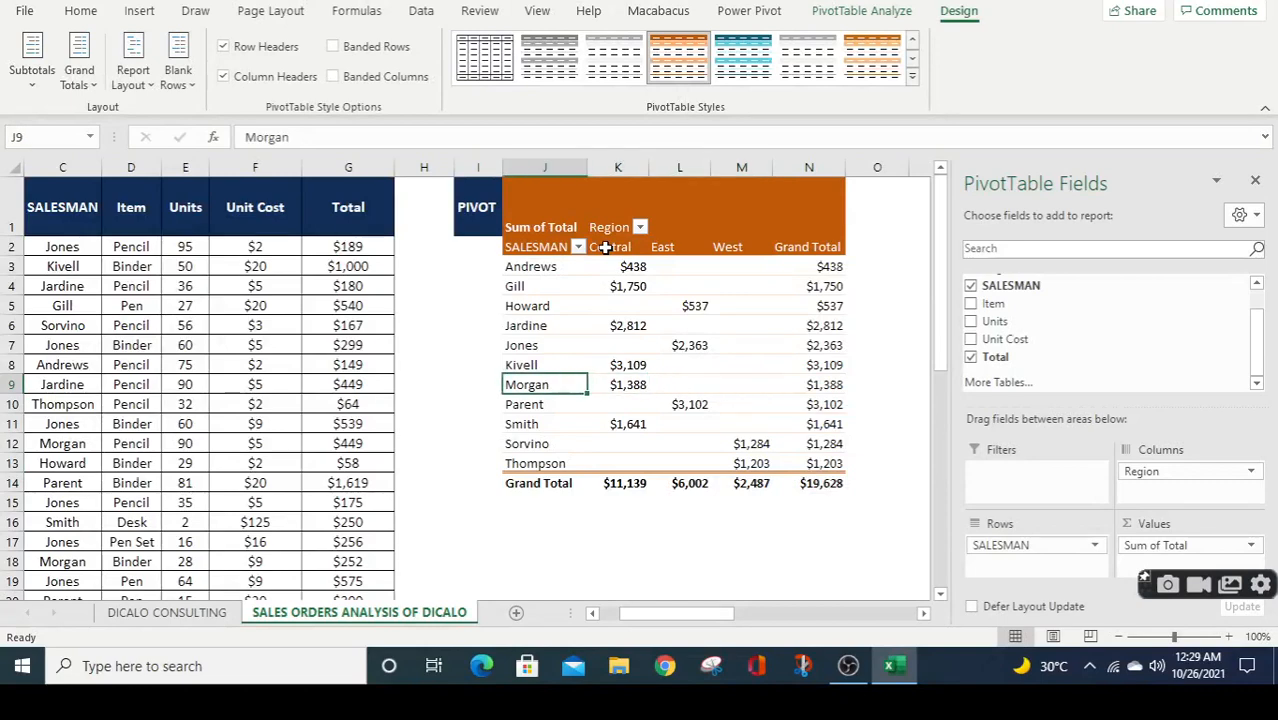
key(Left)
key(Down)
key(Down)
key(Down)
key(Right)
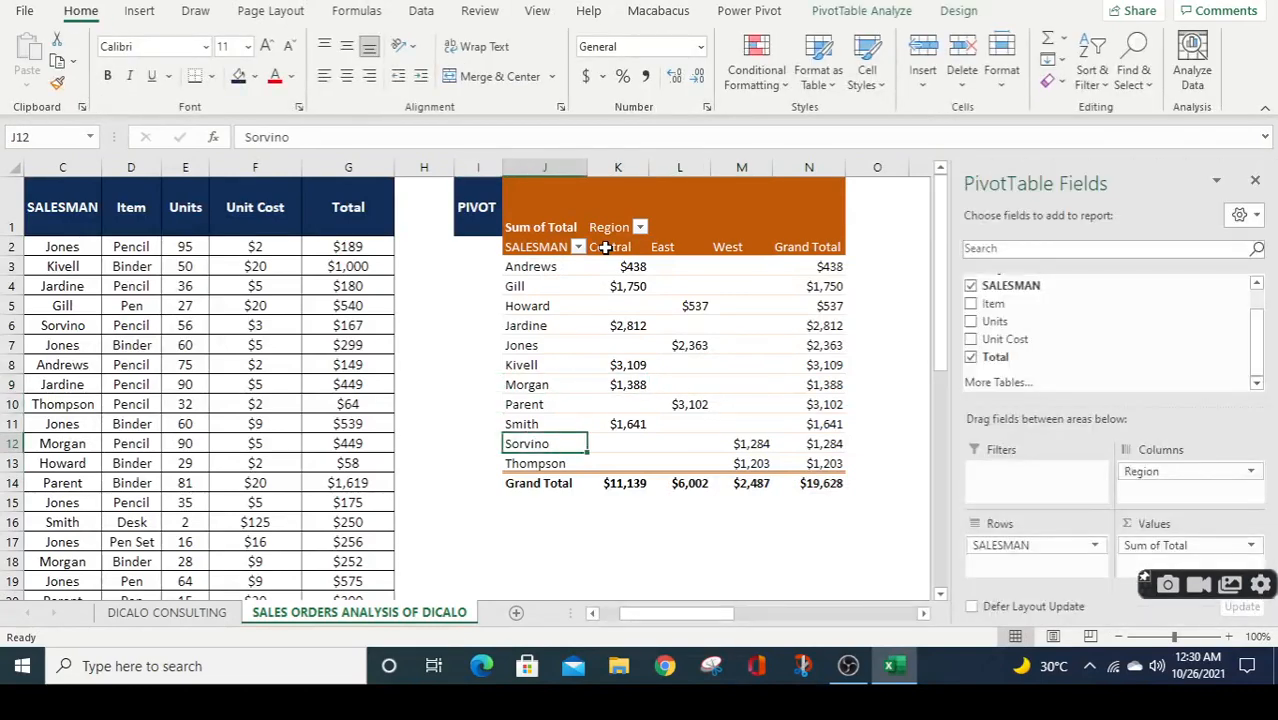
key(Down)
key(Down)
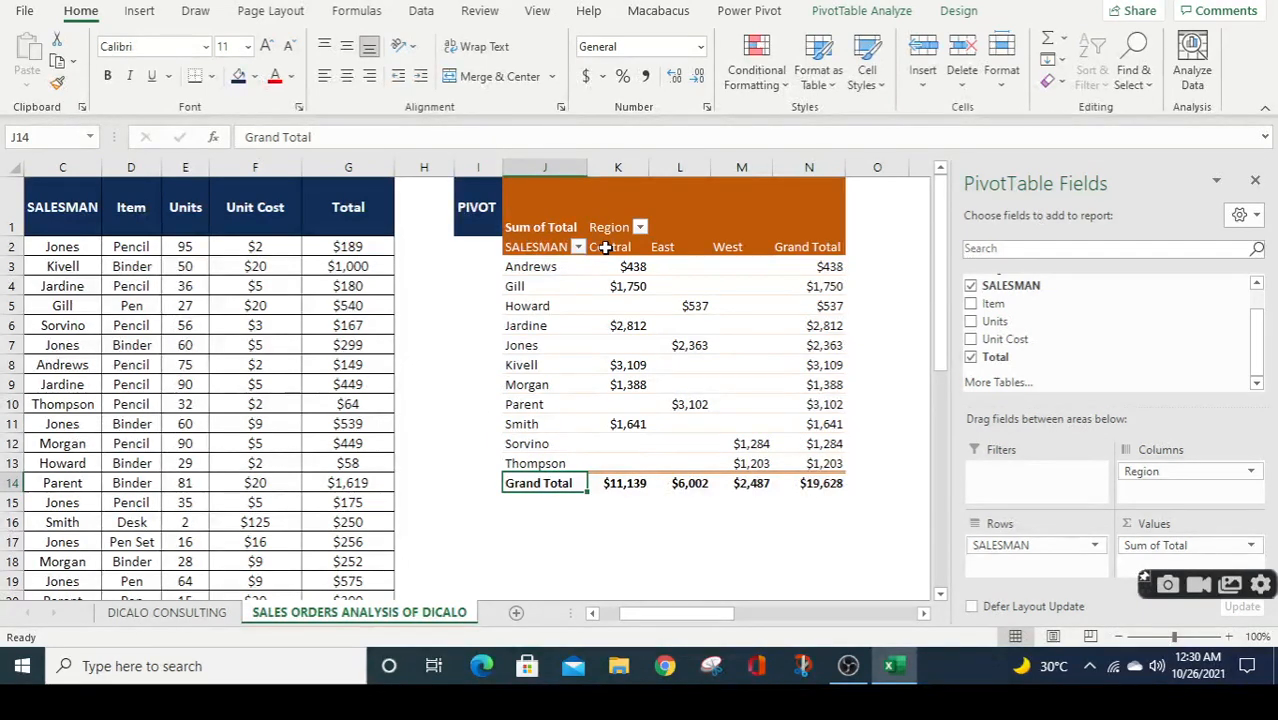
Examine the Grand Total row across the regions, and the Grand Total column up through the salesmen's rows
key(Right)
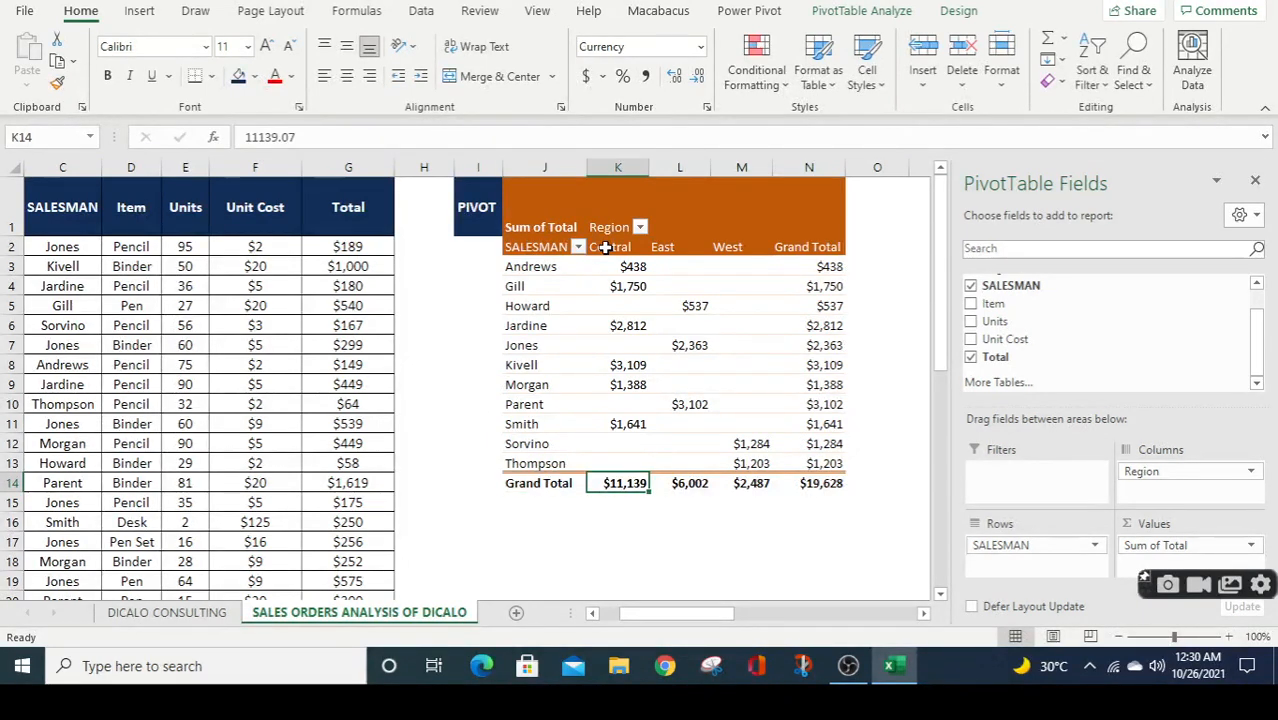
key(Right)
key(Right)
key(Right)
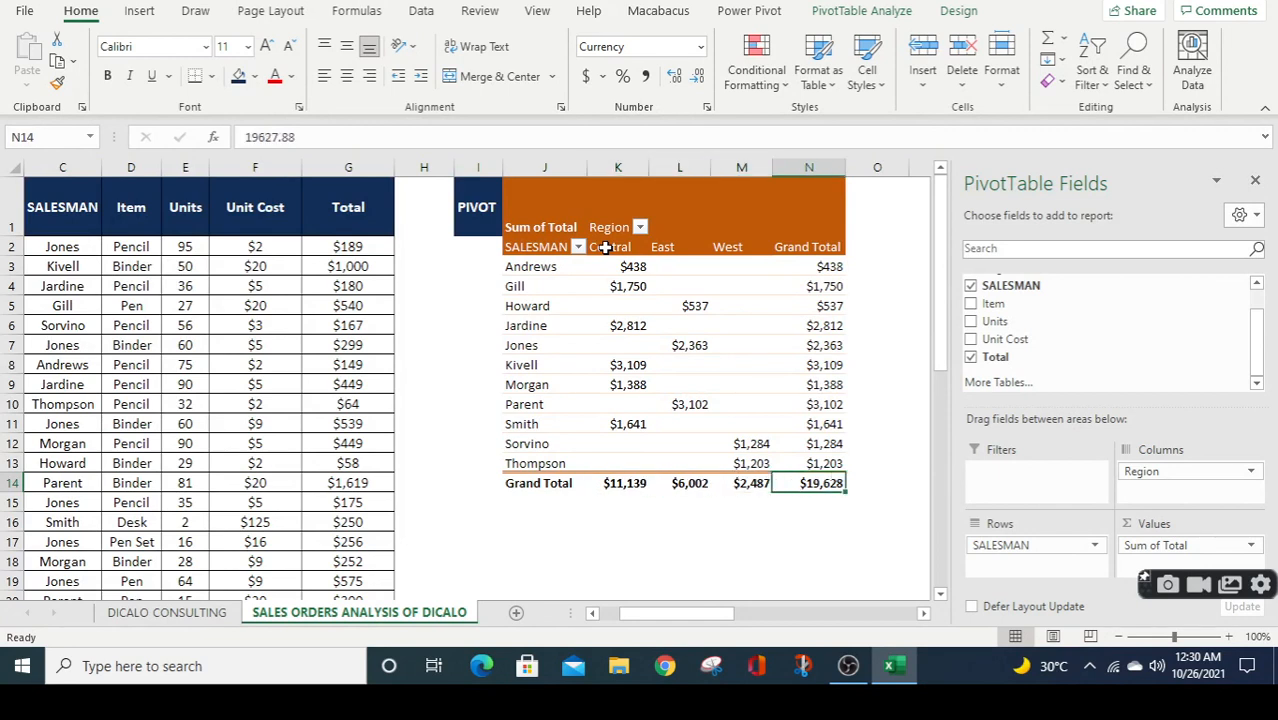
key(Up)
key(Up)
key(Up)
key(Up)
key(Up)
key(Up)
key(Up)
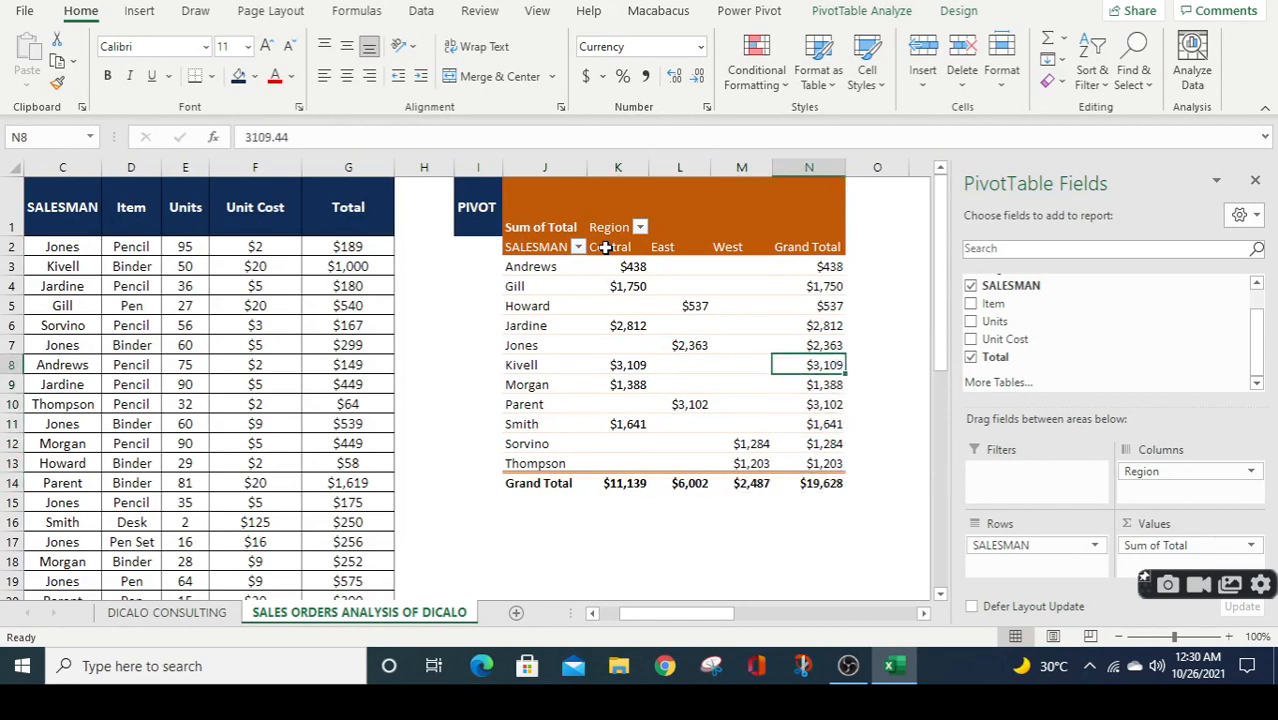
key(Up)
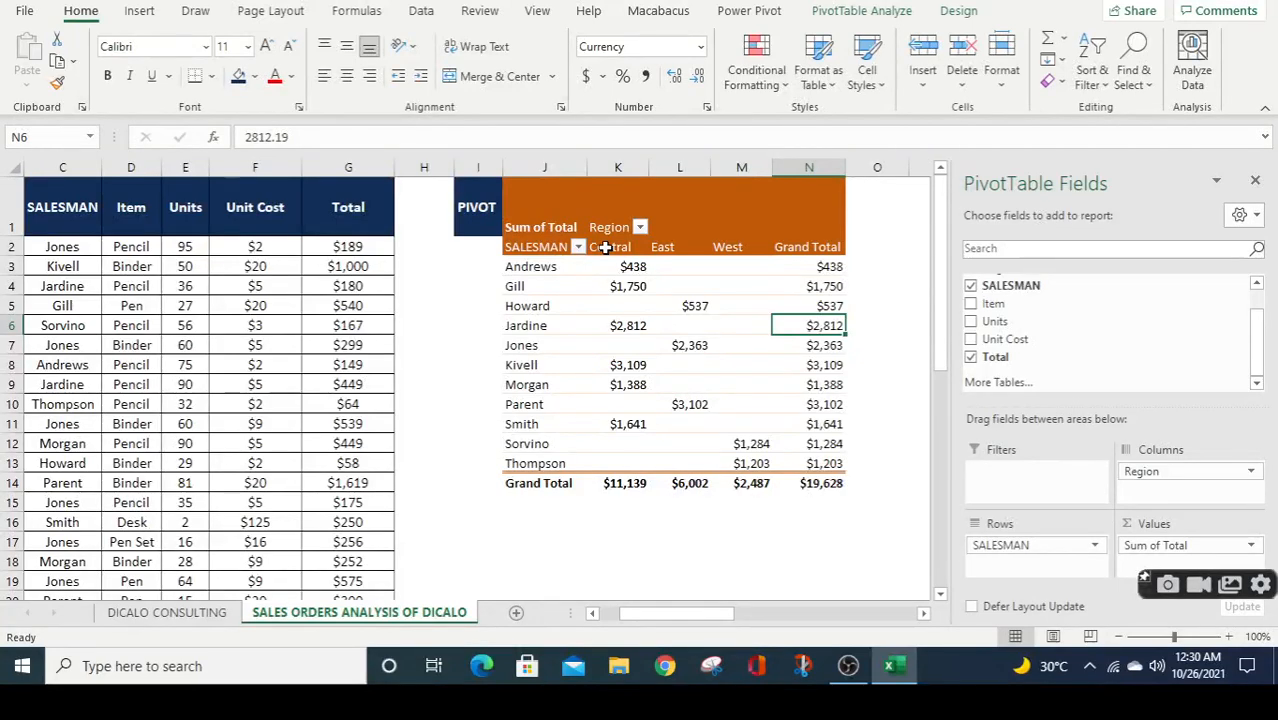
Turn the PivotTable's grand totals off for rows and columns
click(945, 12)
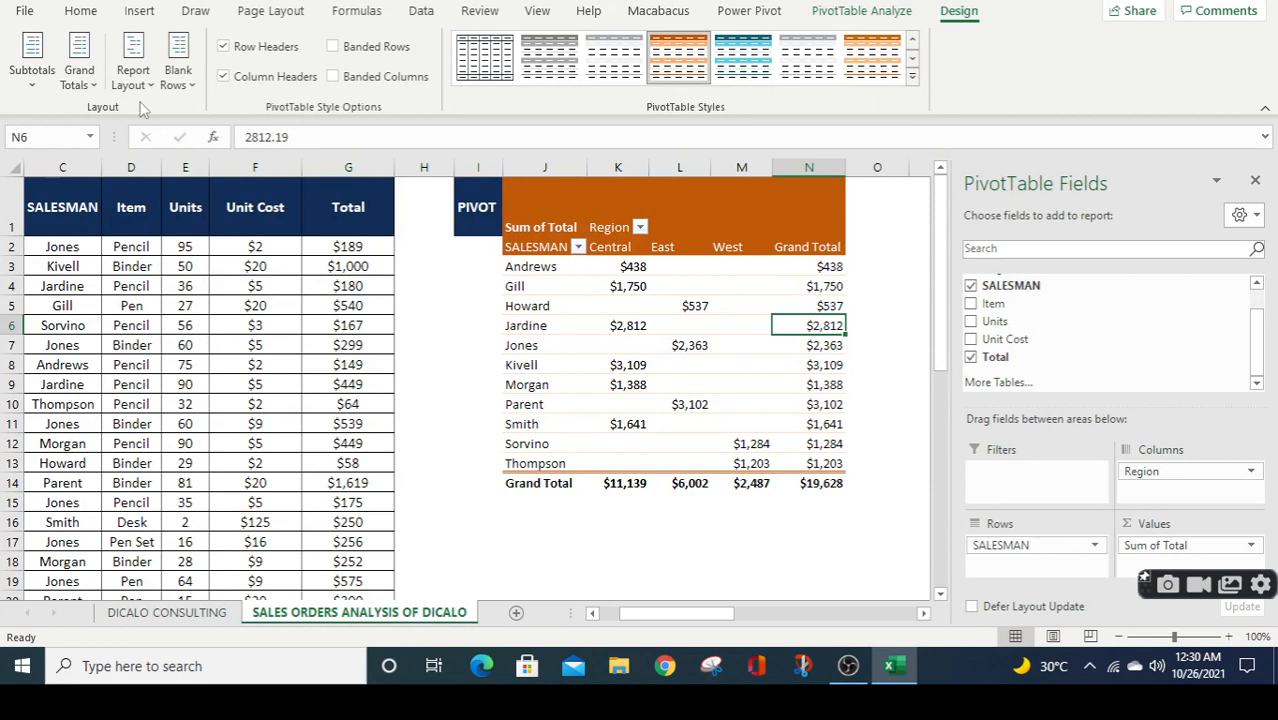
click(97, 88)
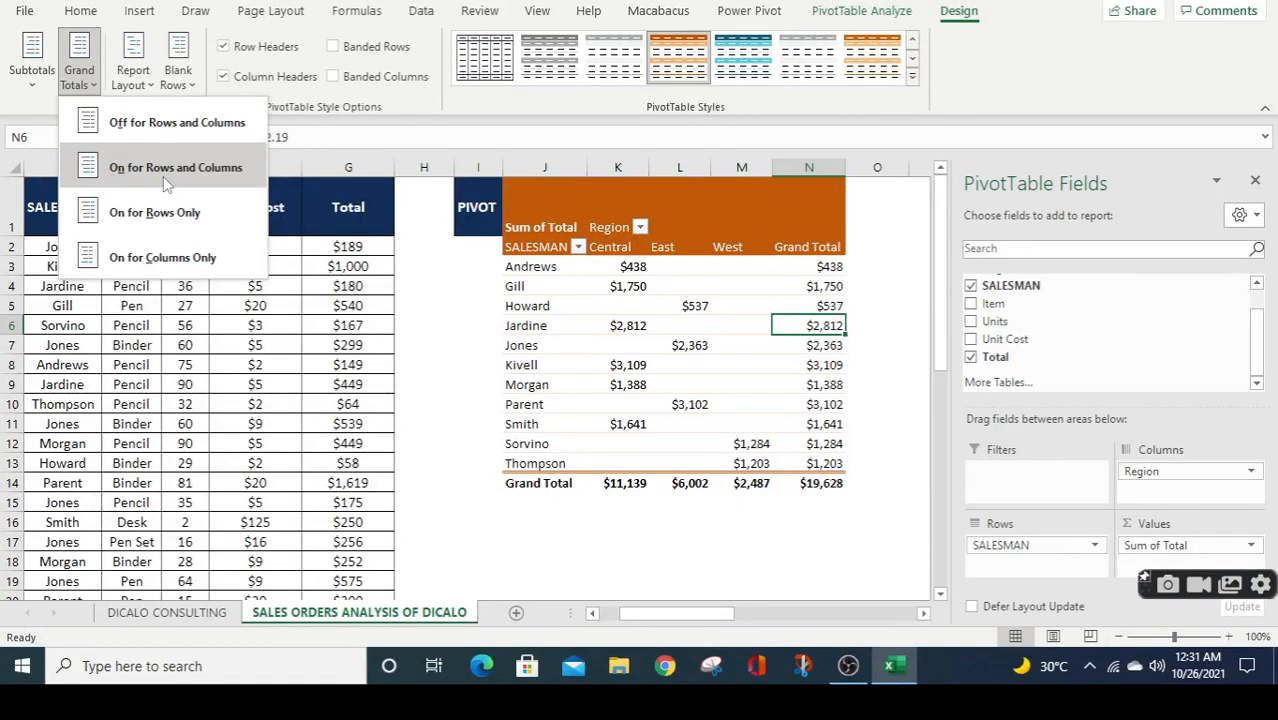
click(190, 130)
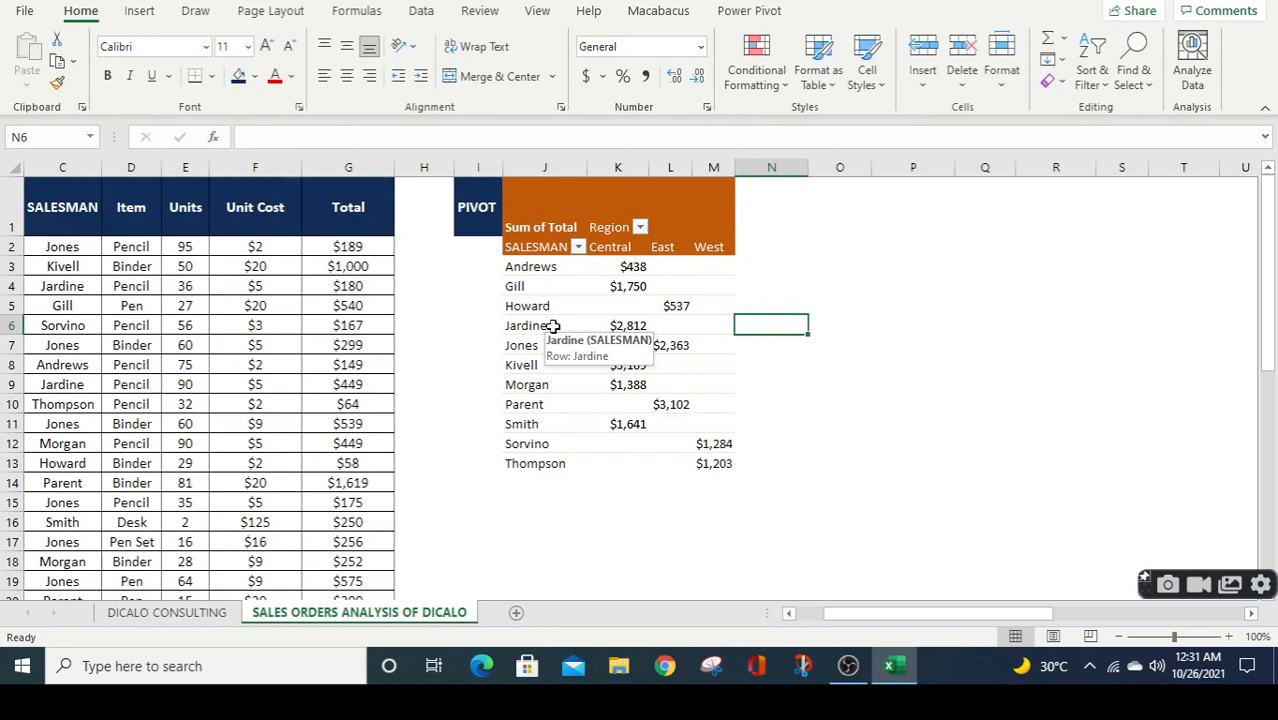
Examine the PivotTable's East and West values down to the row below the last salesman
key(Left)
key(Left)
key(Down)
key(Down)
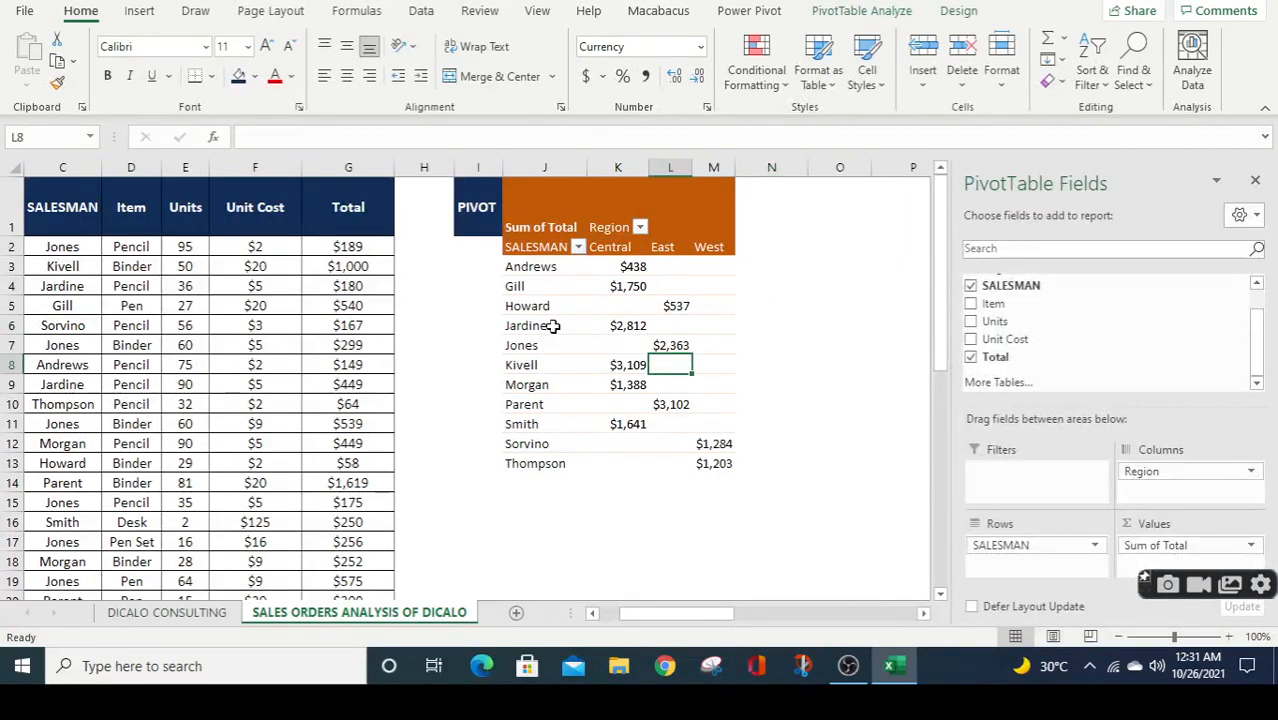
key(Right)
key(Down)
key(Down)
key(Down)
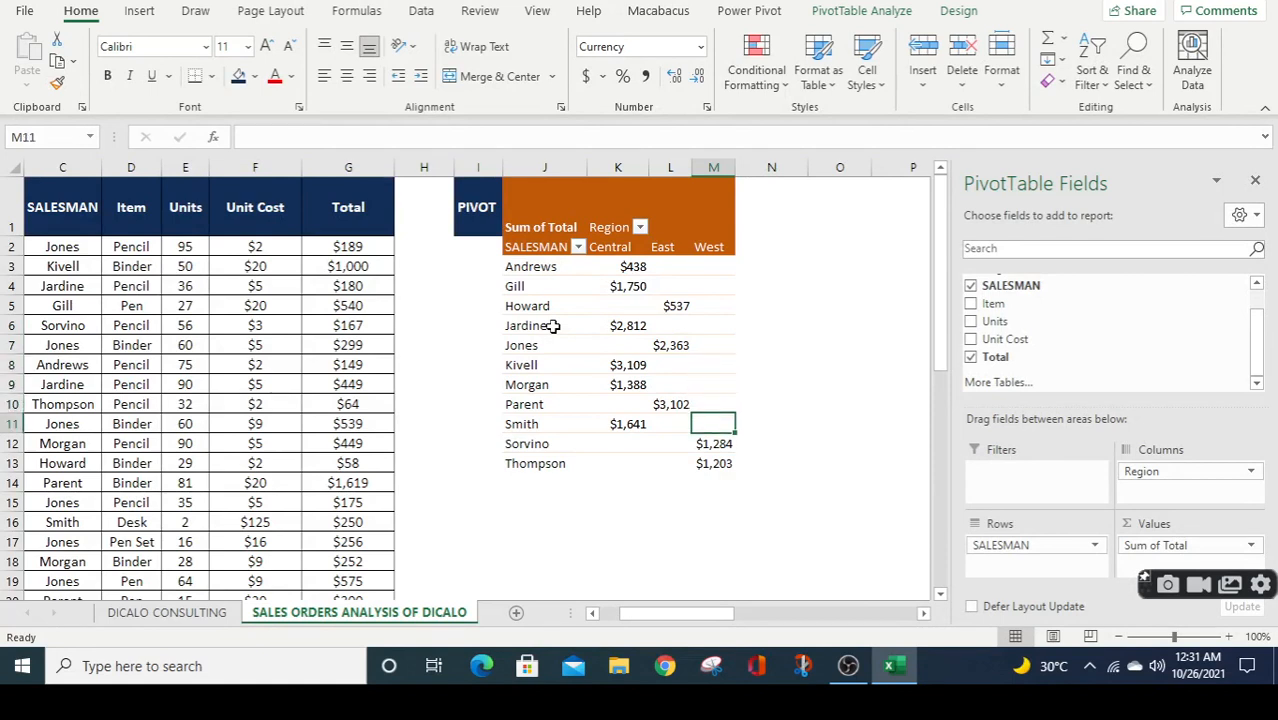
key(Down)
key(Down)
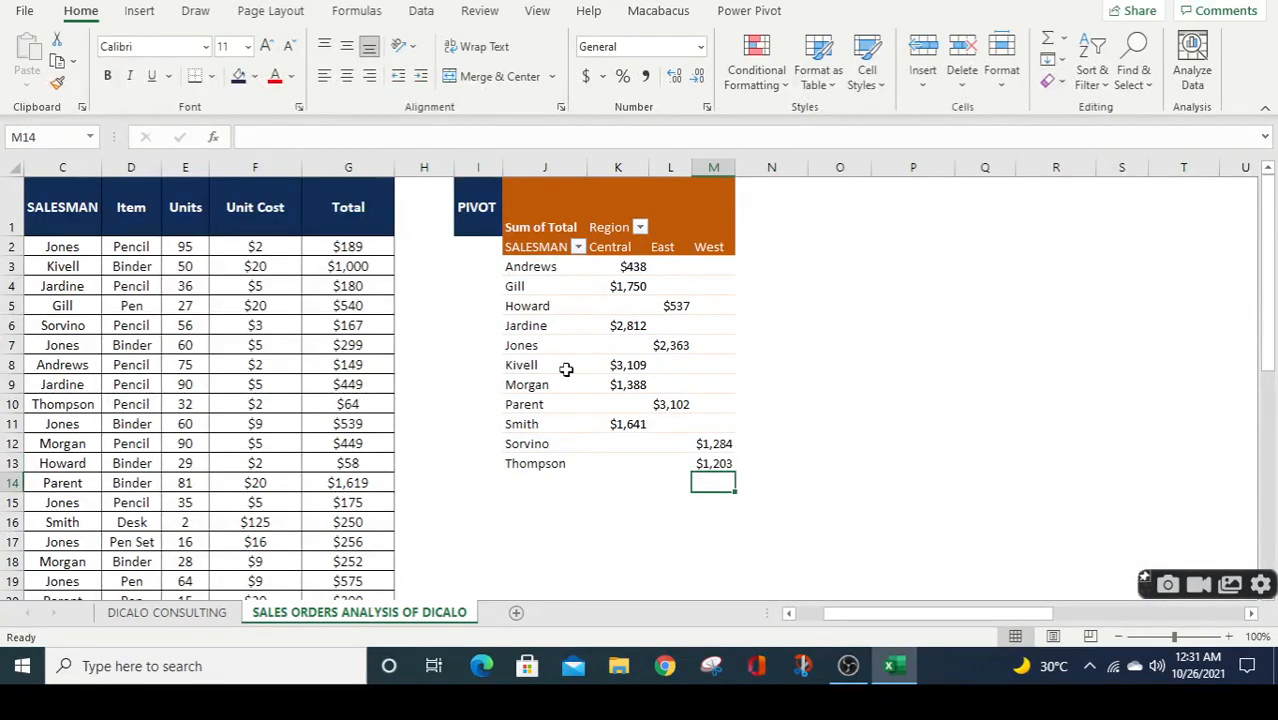
Turn the PivotTable's grand totals on for both rows and columns
click(566, 370)
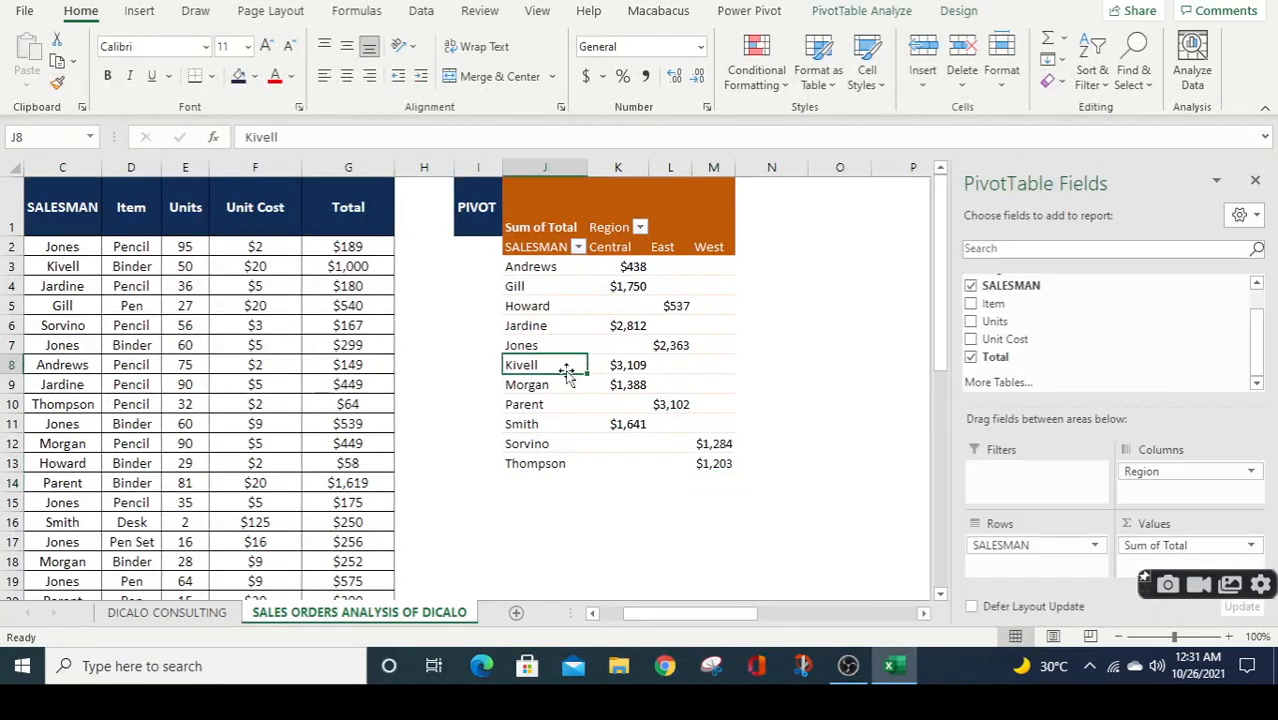
click(959, 12)
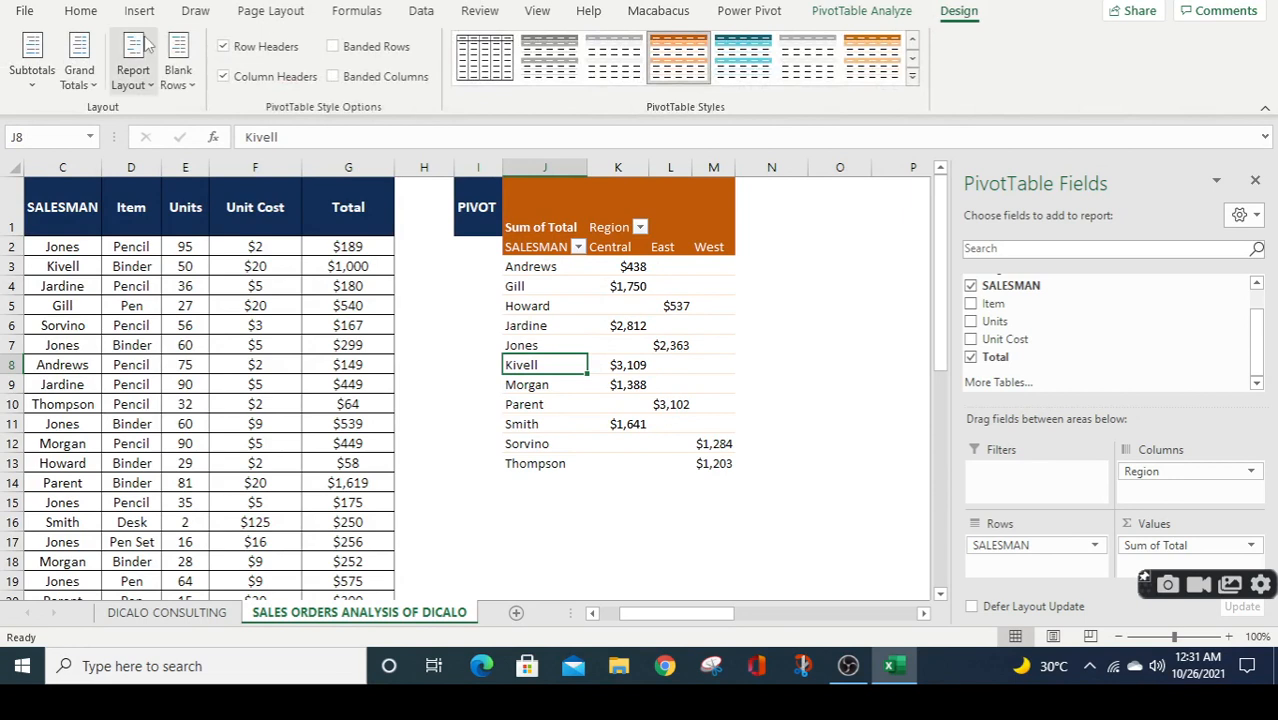
click(98, 90)
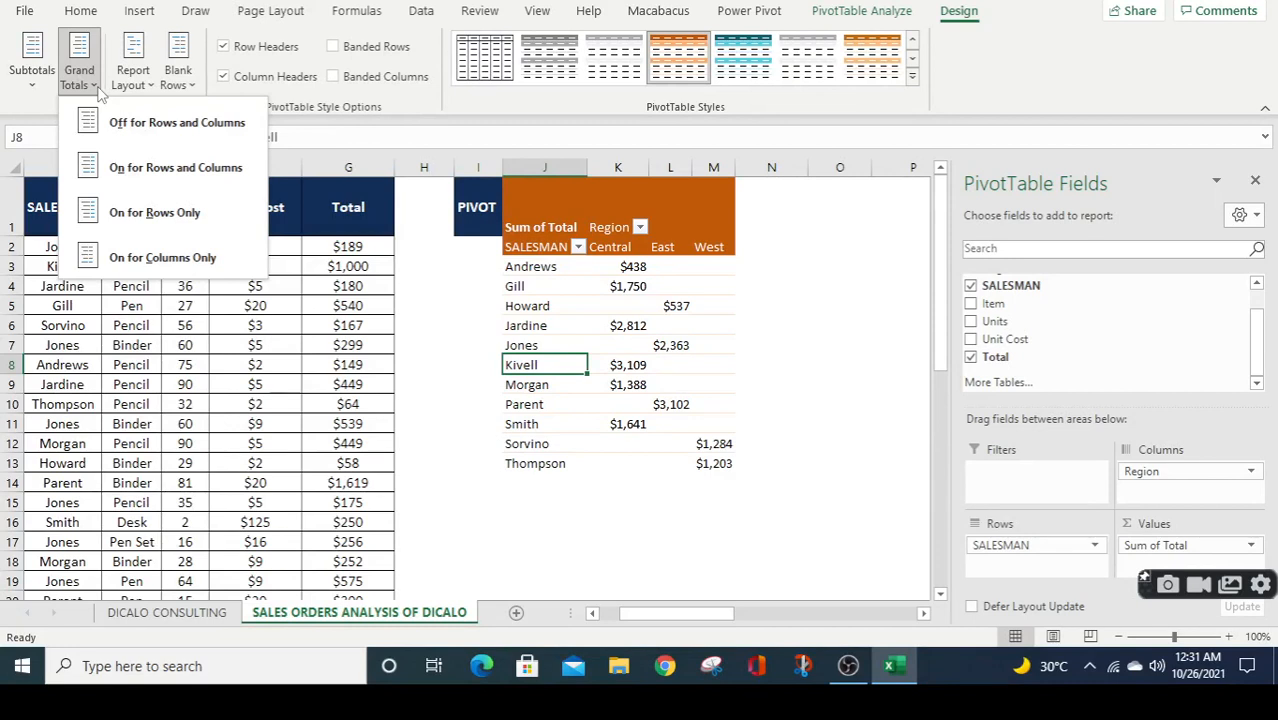
click(156, 170)
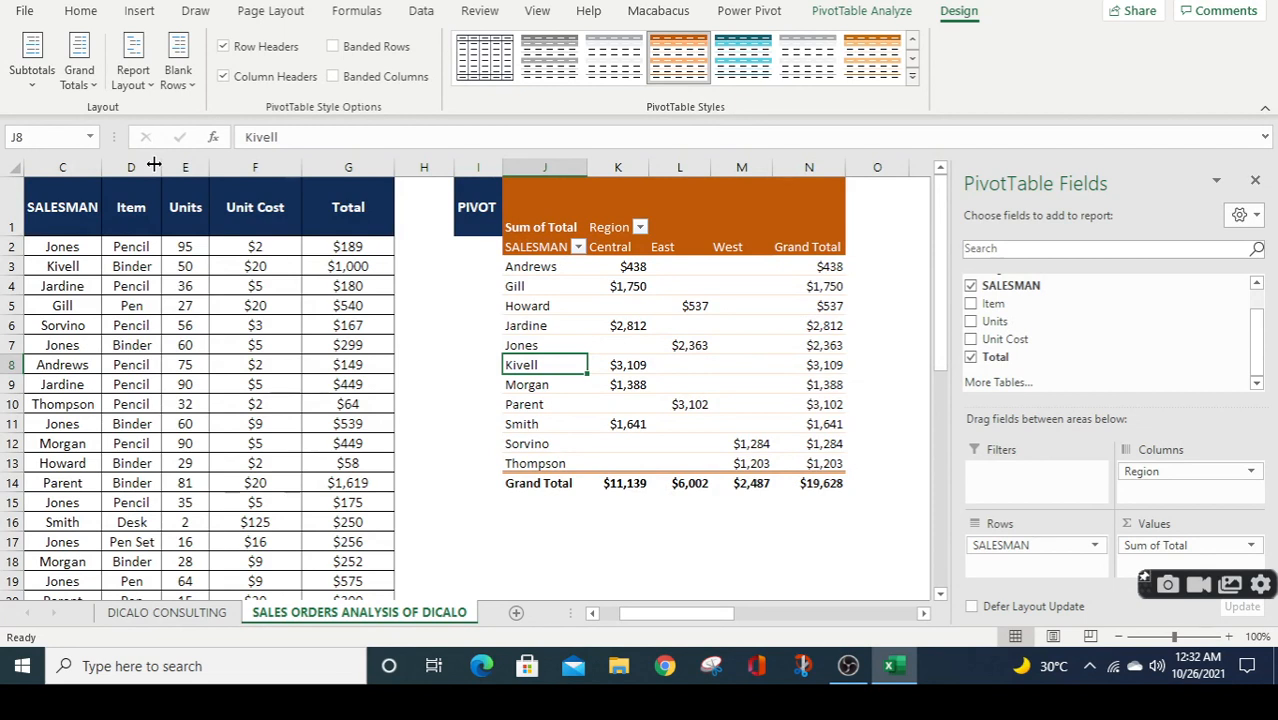
Set the PivotTable's grand totals to show for rows only
key(Right)
key(Right)
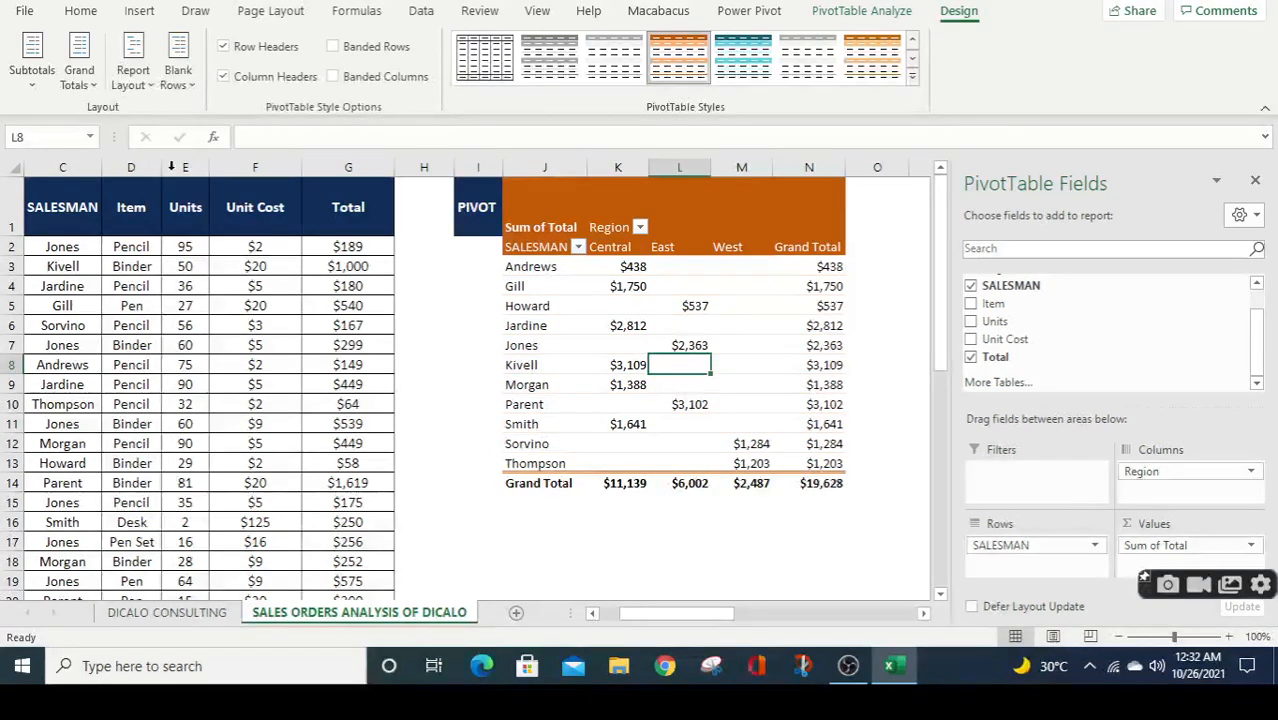
click(619, 346)
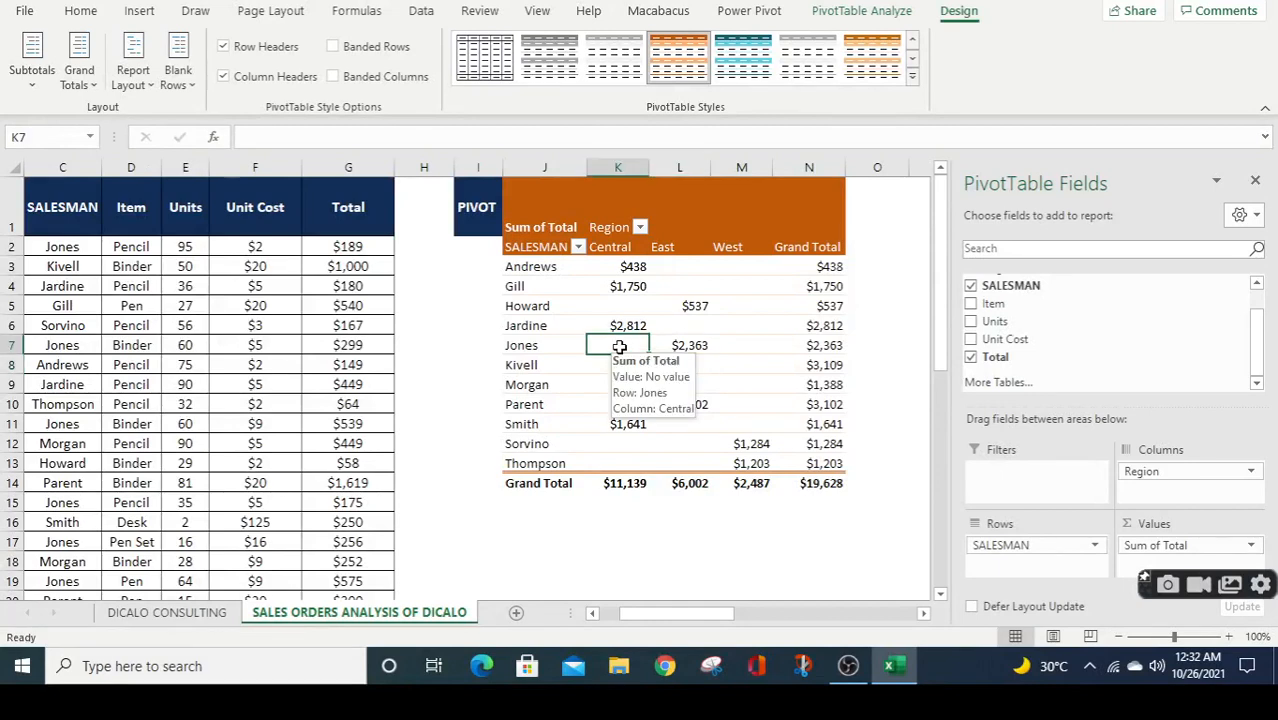
click(95, 85)
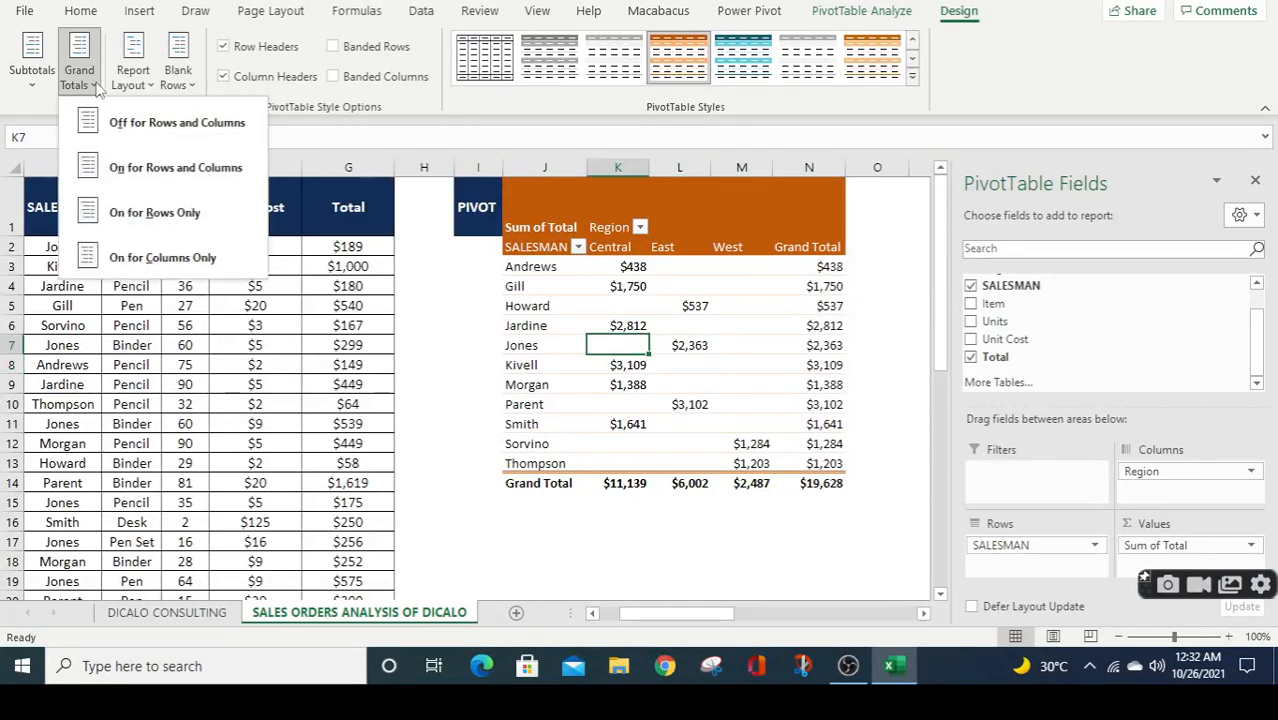
click(176, 222)
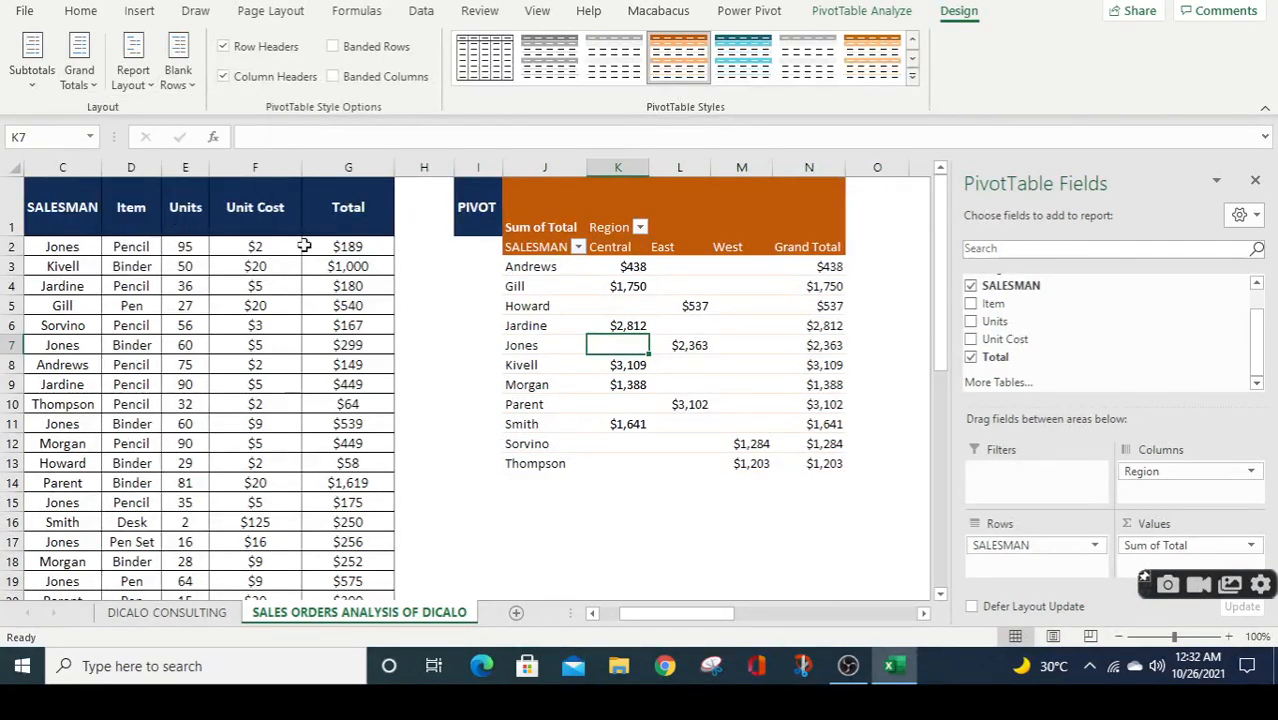
click(705, 420)
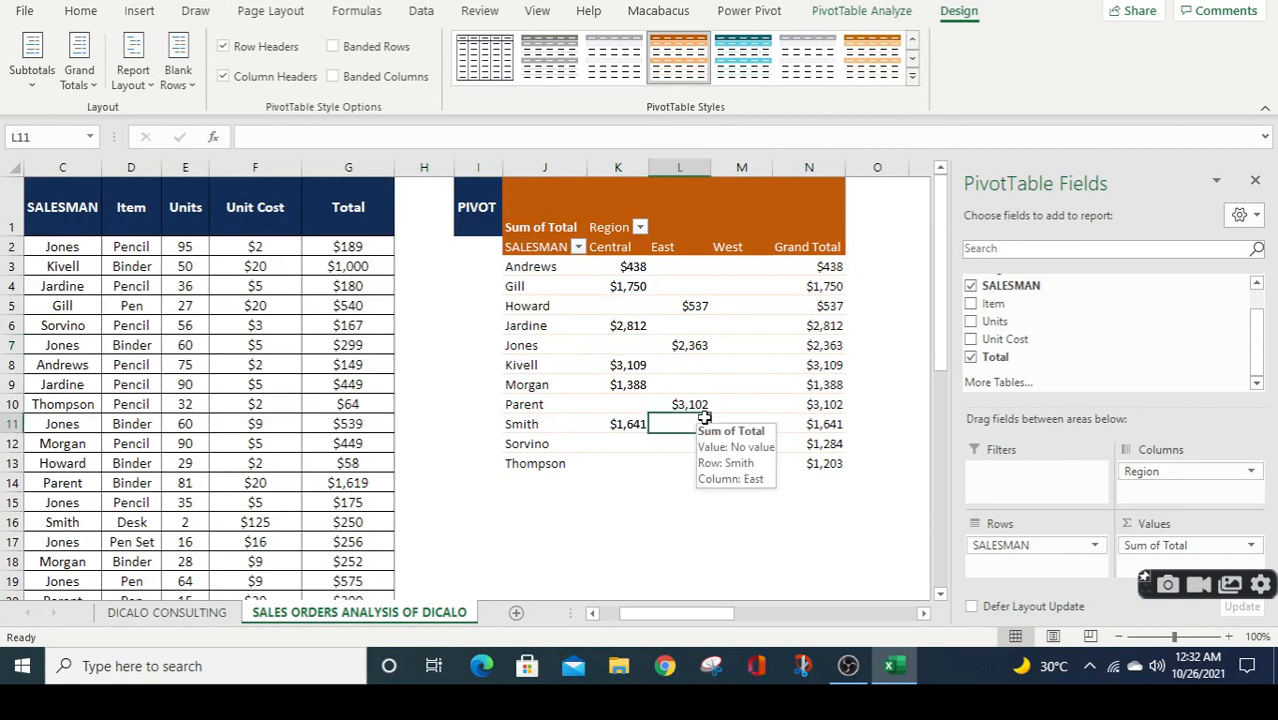
click(684, 399)
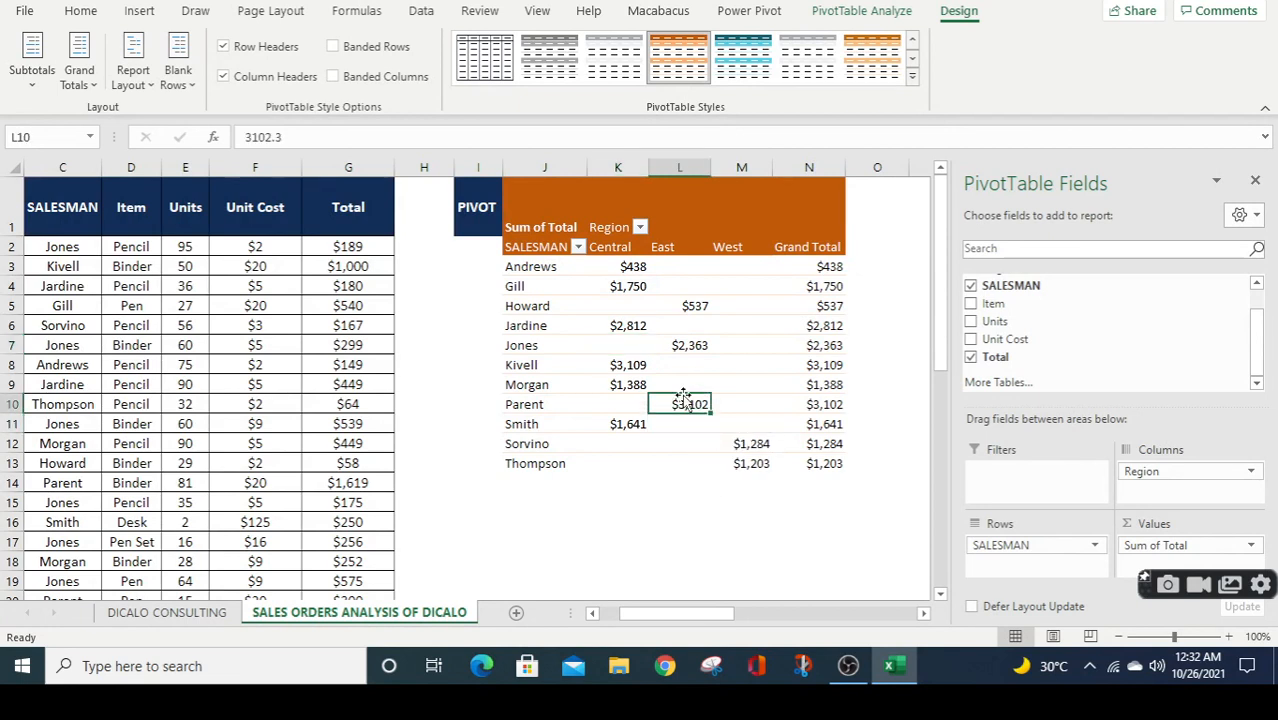
click(606, 348)
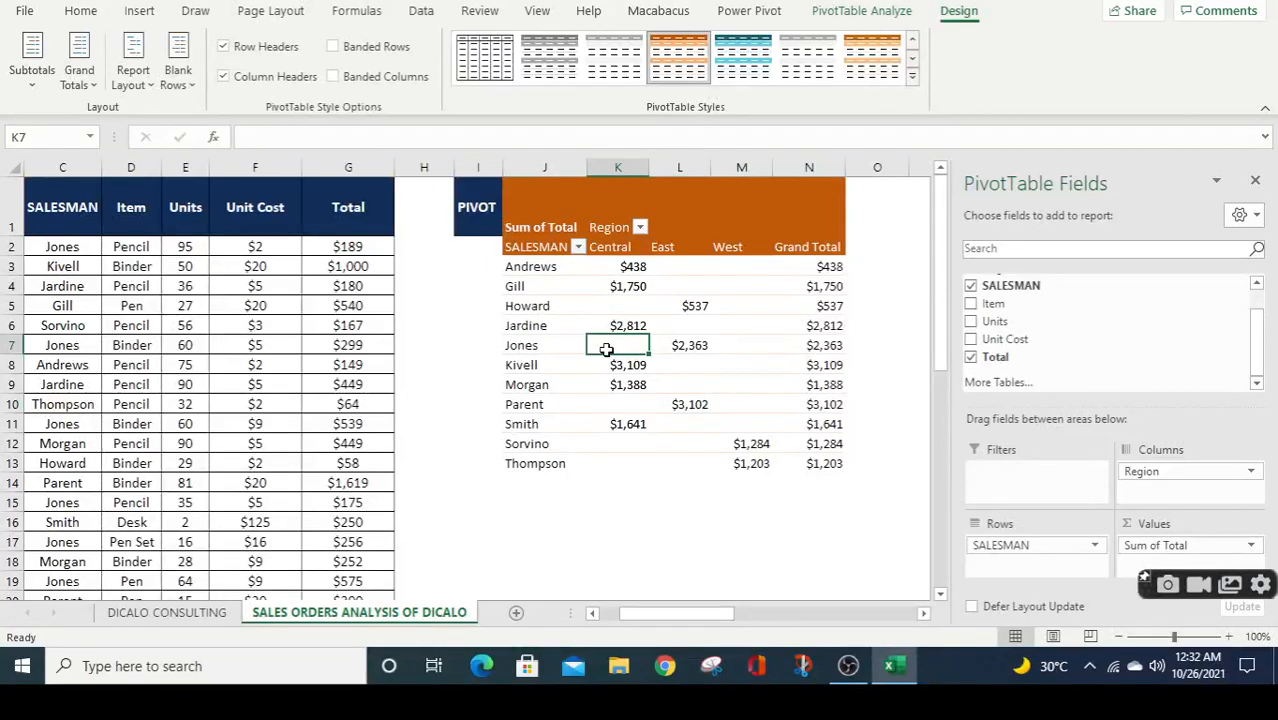
click(580, 327)
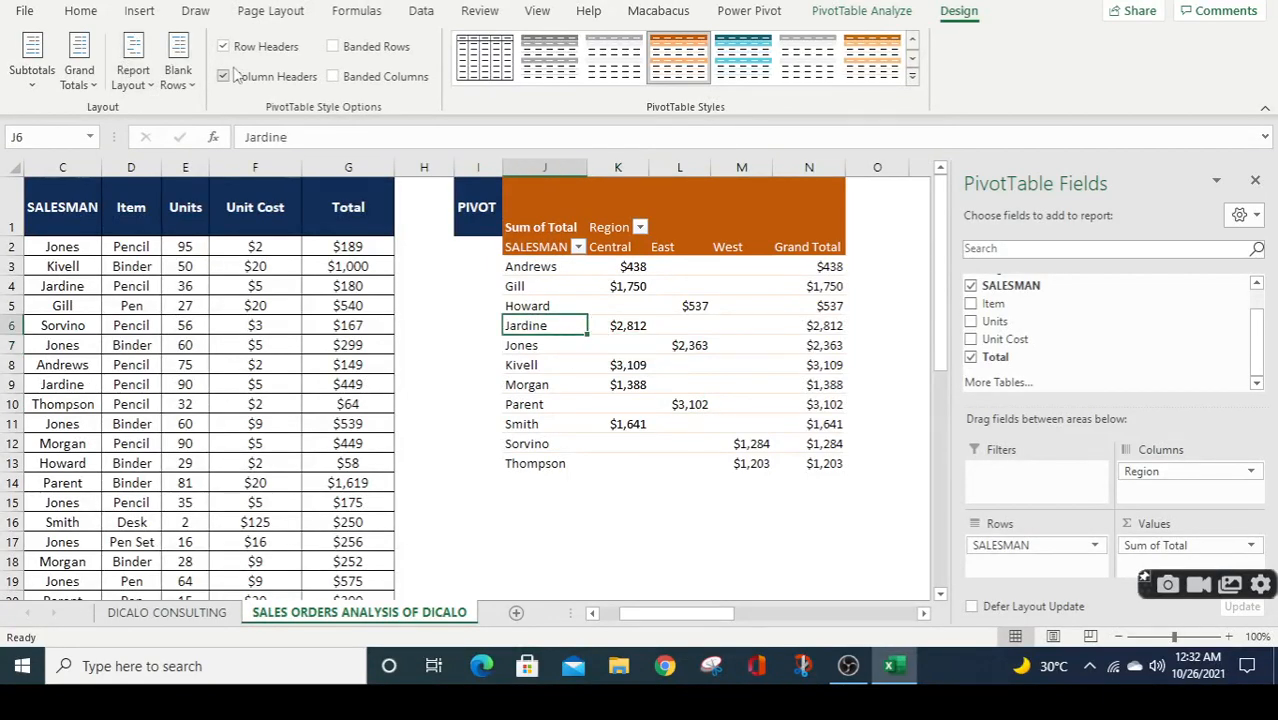
click(656, 288)
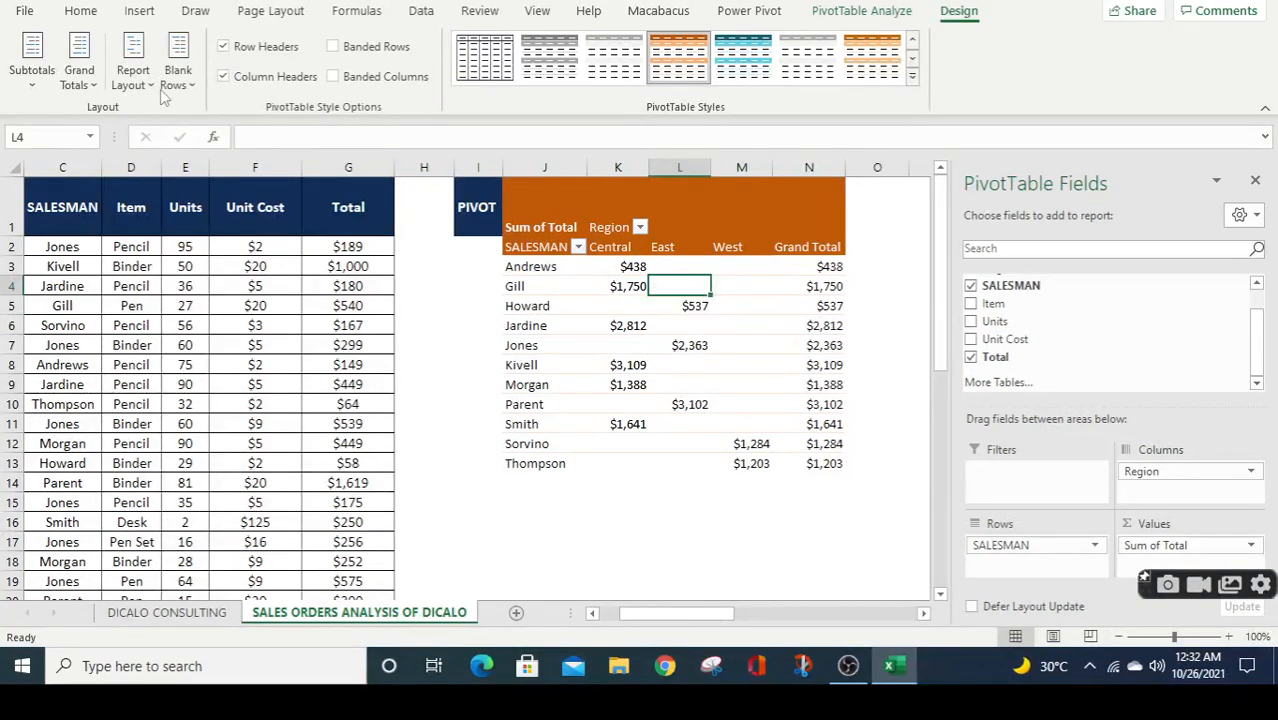
click(81, 12)
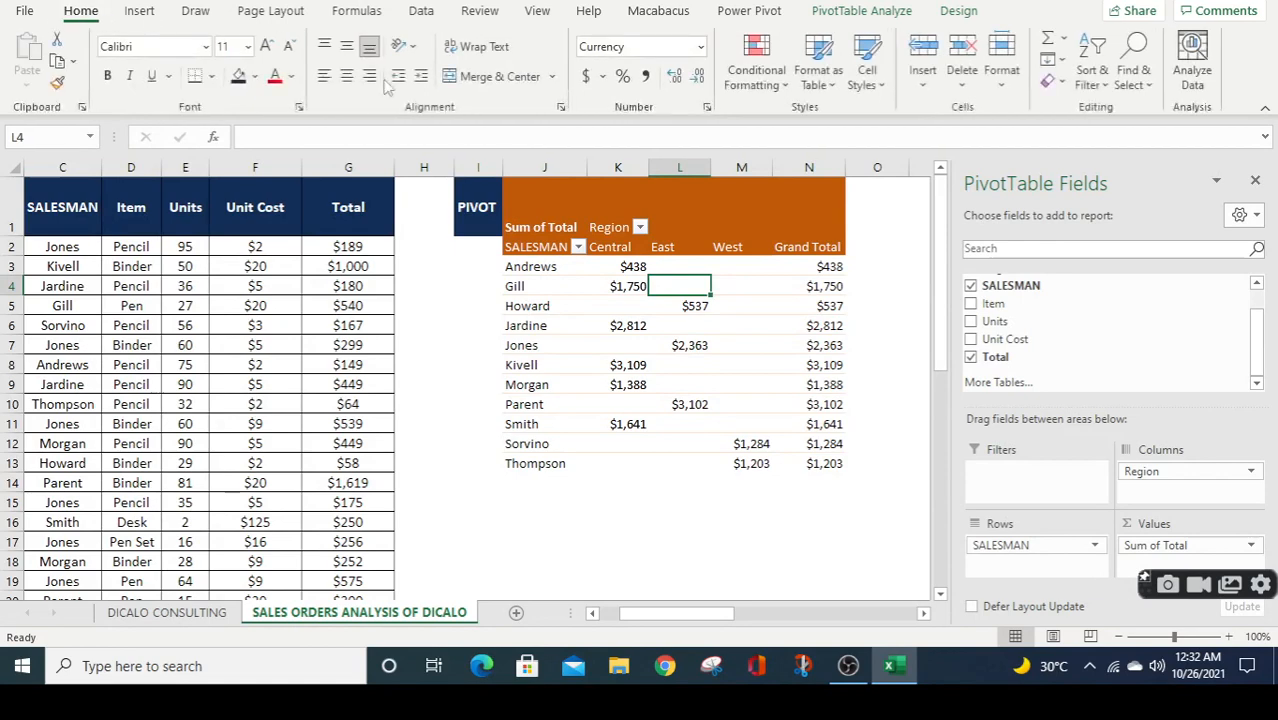
click(959, 12)
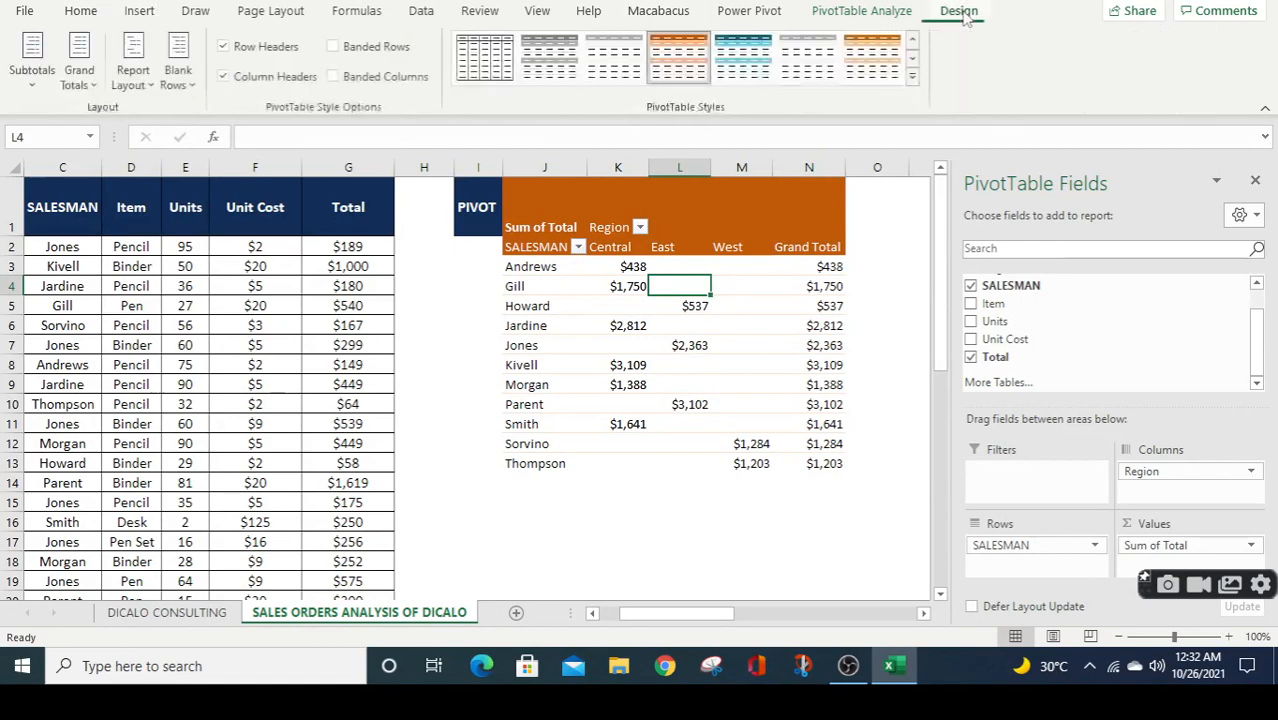
Turn on banded rows and banded columns for the PivotTable
click(333, 47)
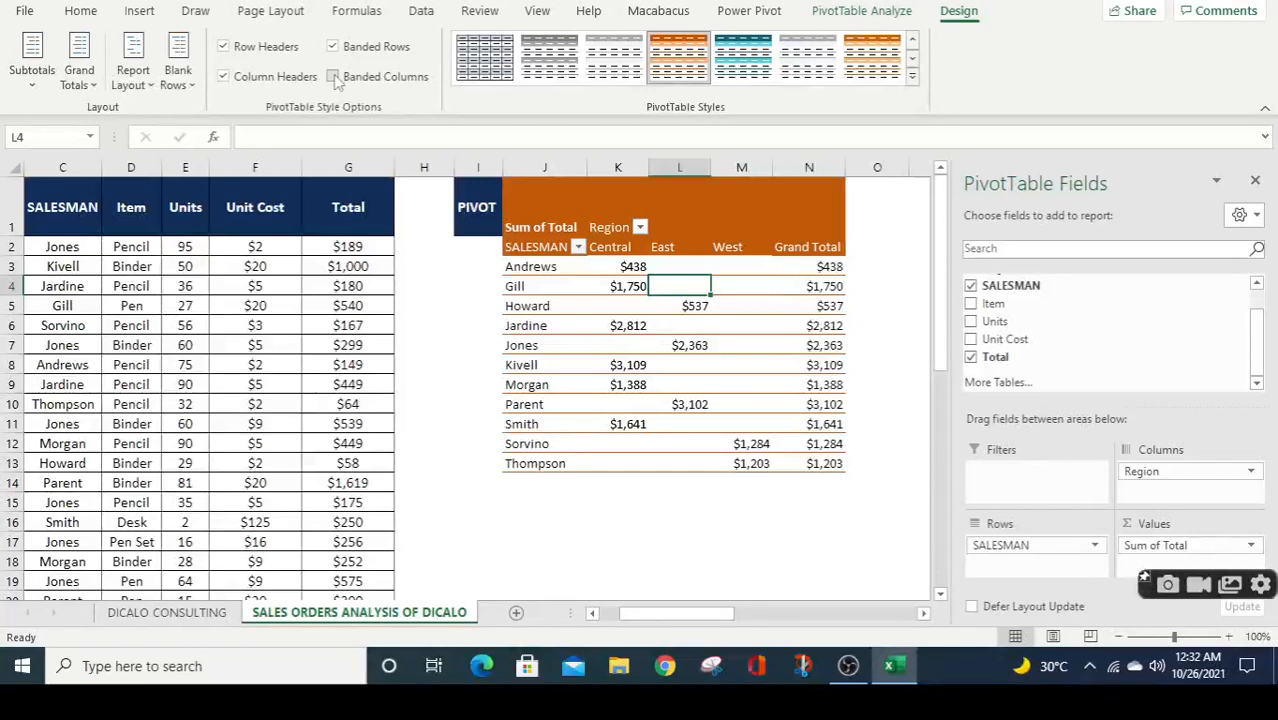
click(333, 77)
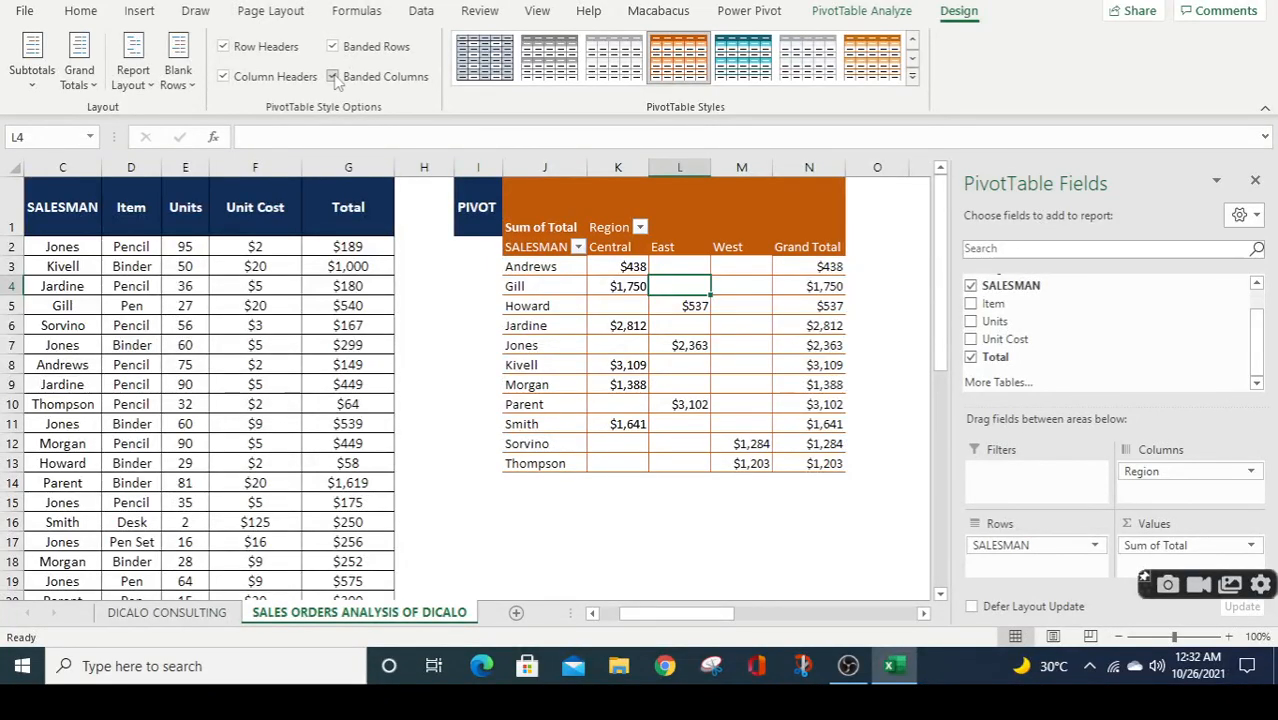
Try the PivotTable style with column headers and row headers off, and turn both back on
click(225, 79)
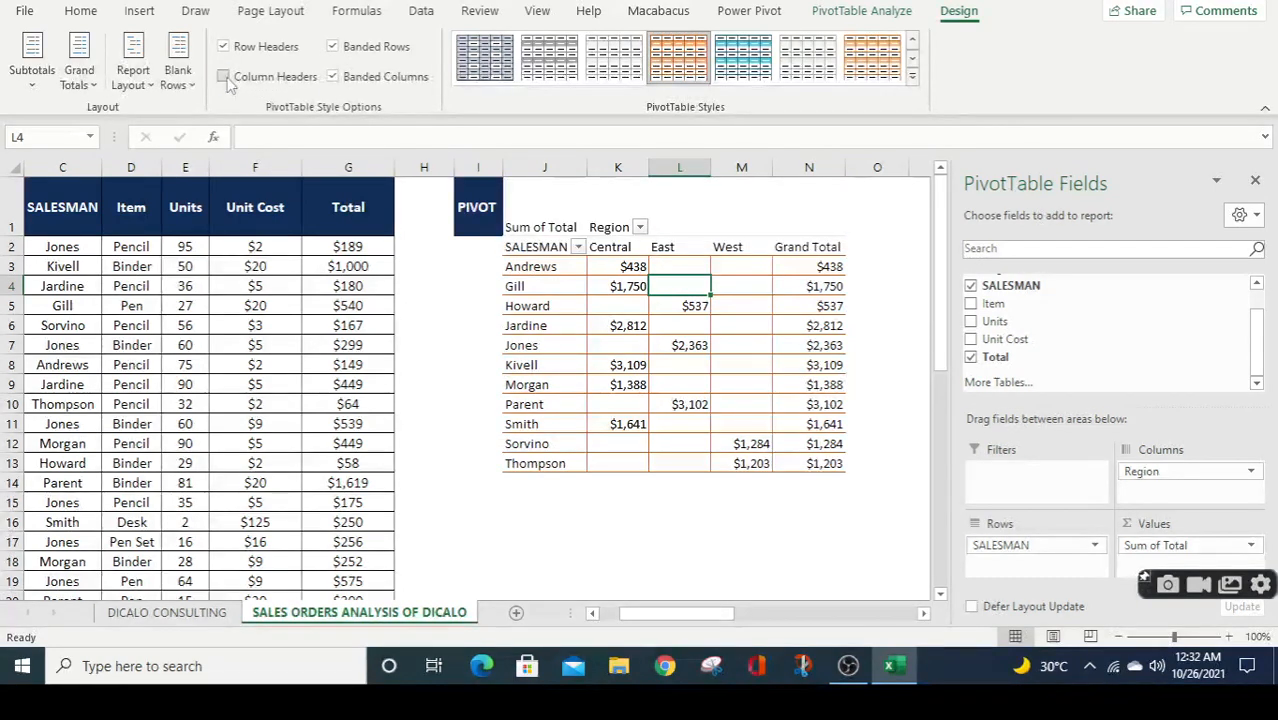
click(225, 79)
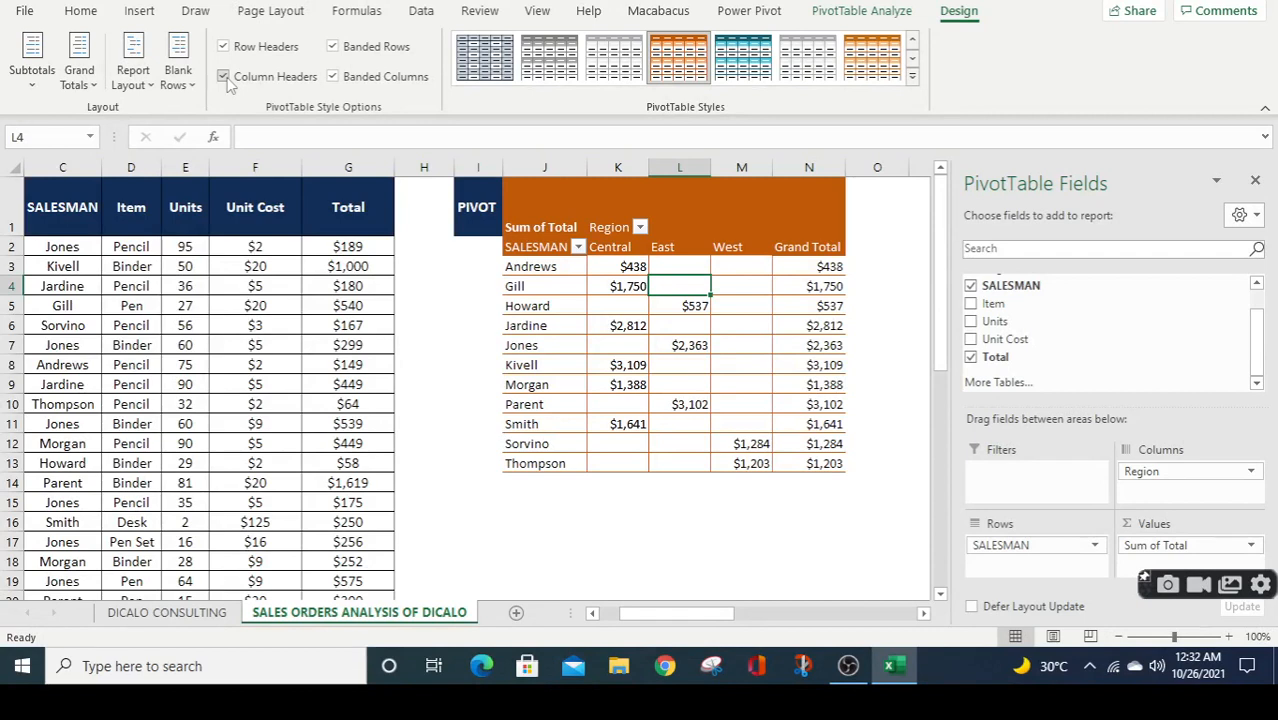
click(225, 79)
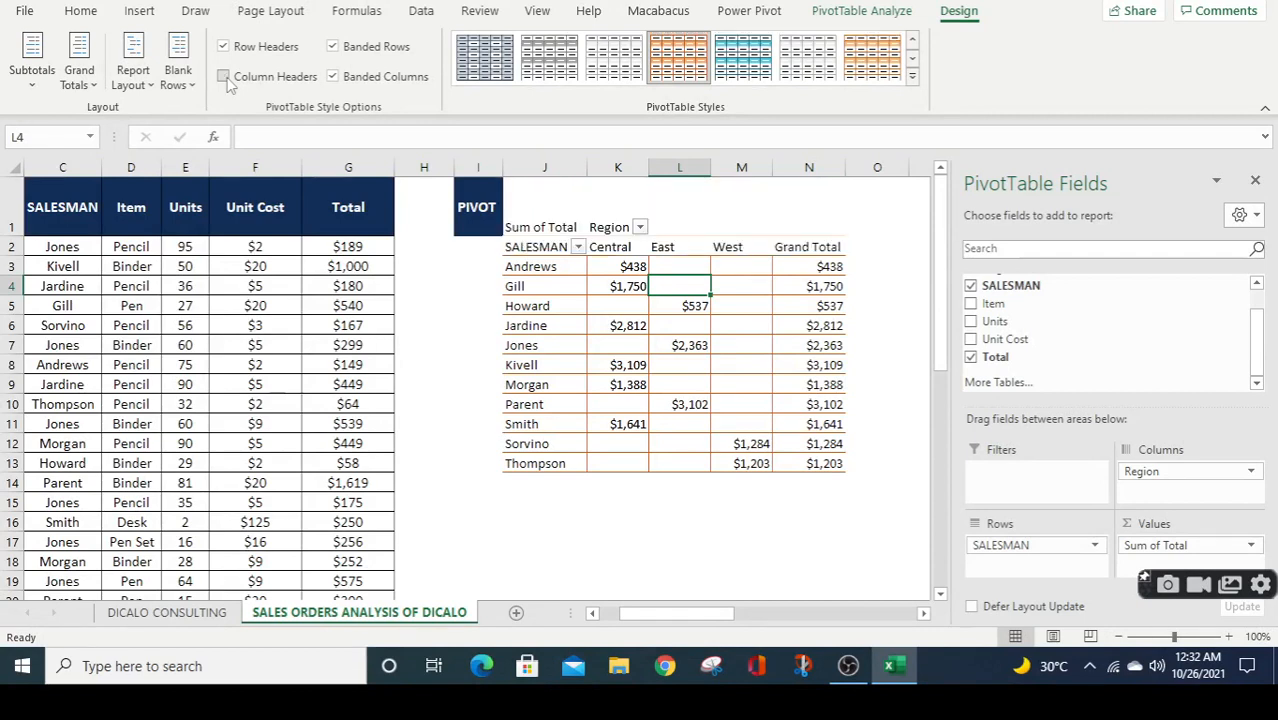
click(225, 52)
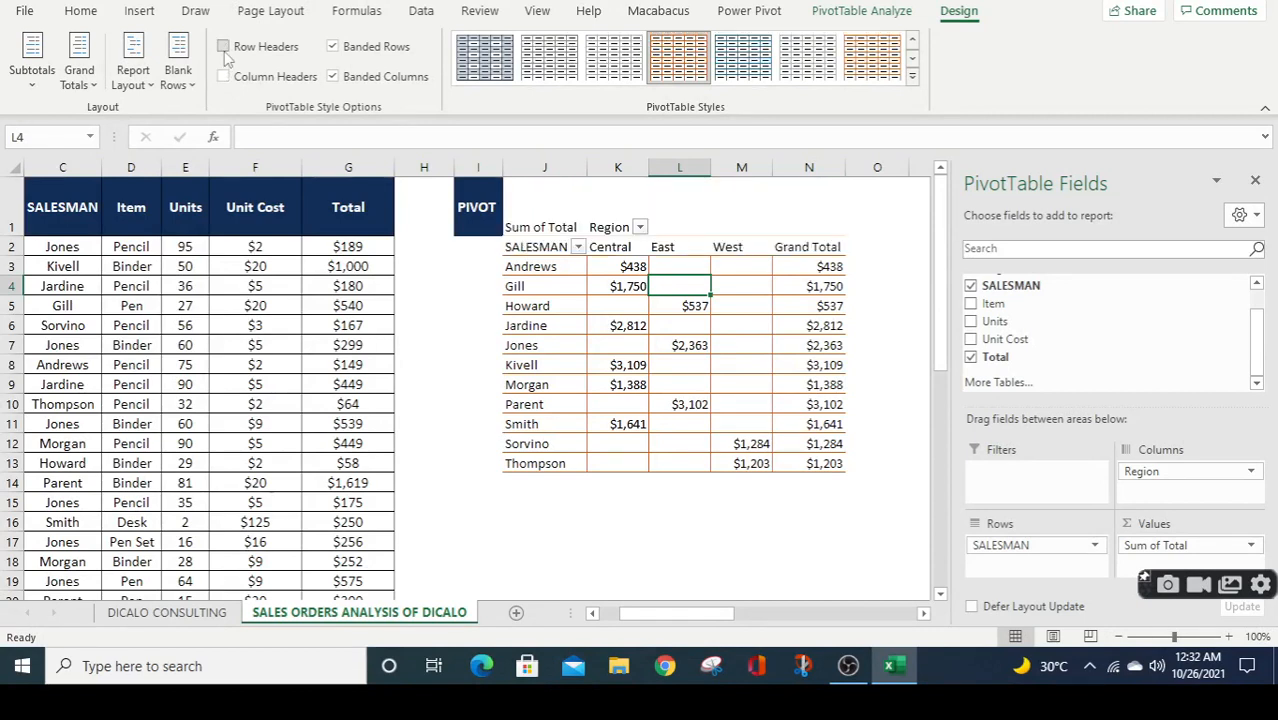
click(224, 50)
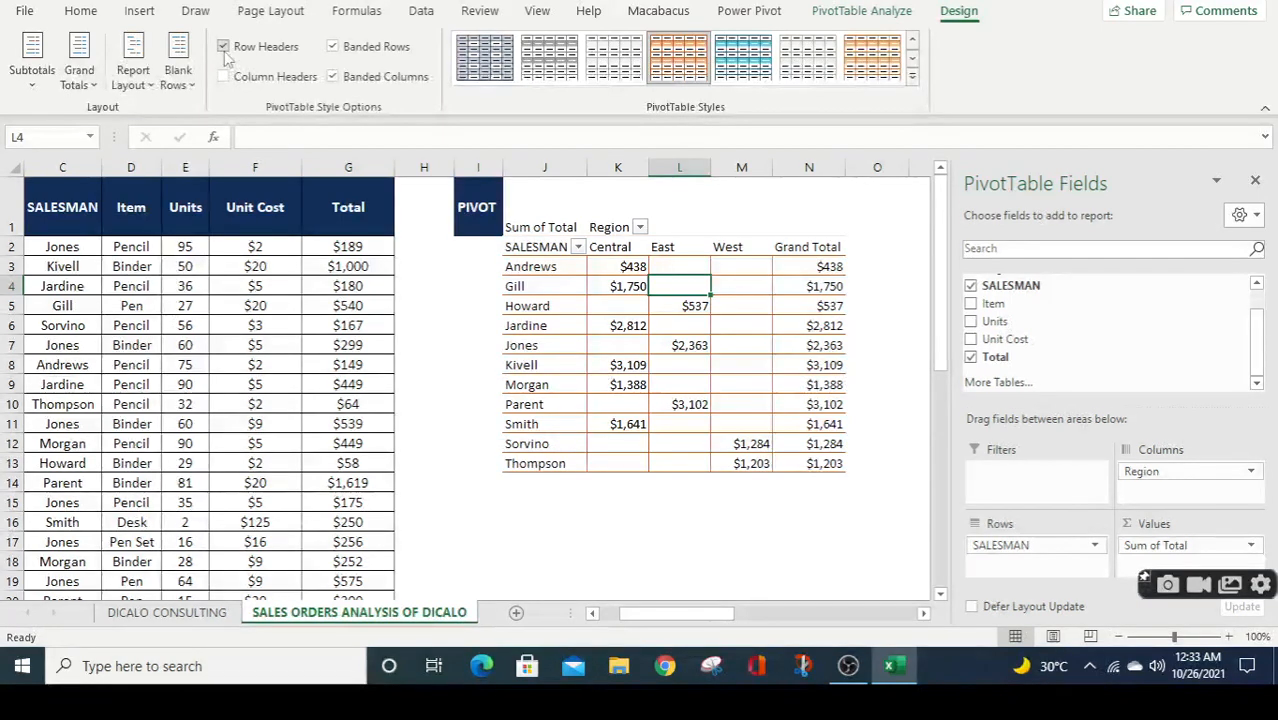
click(224, 77)
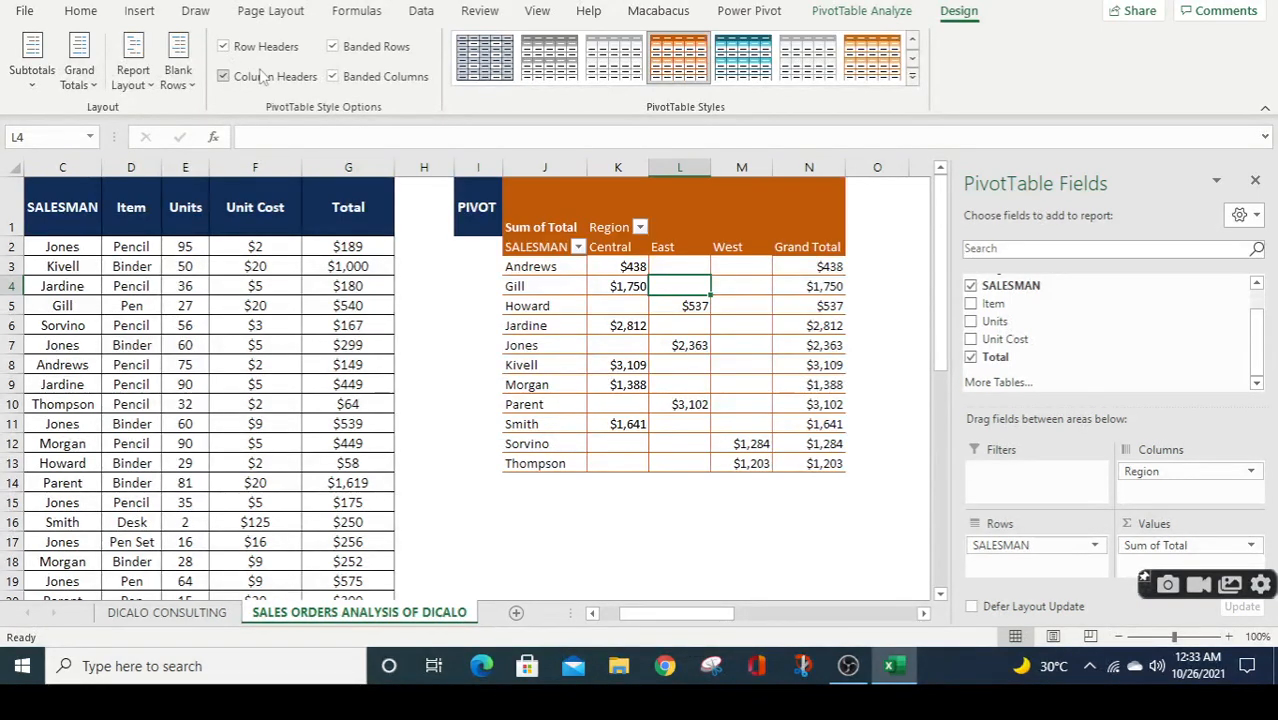
Turn off the PivotTable's banded columns and banded rows
click(333, 77)
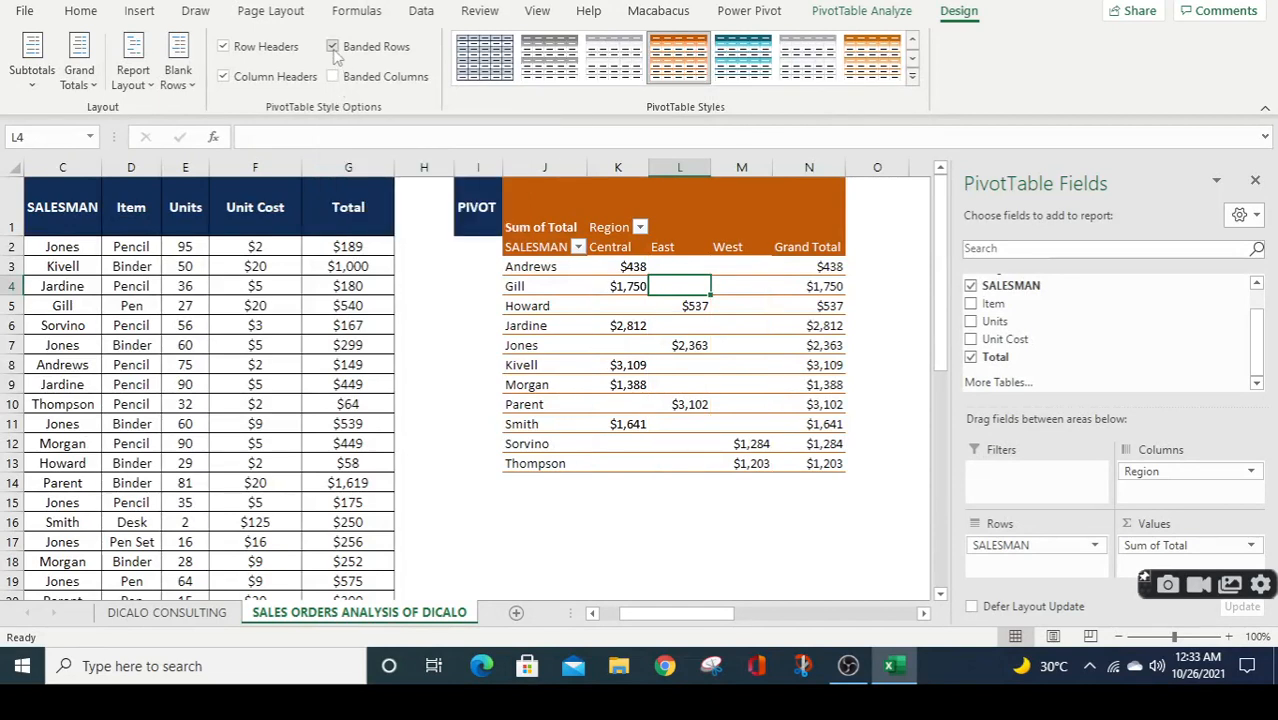
click(333, 47)
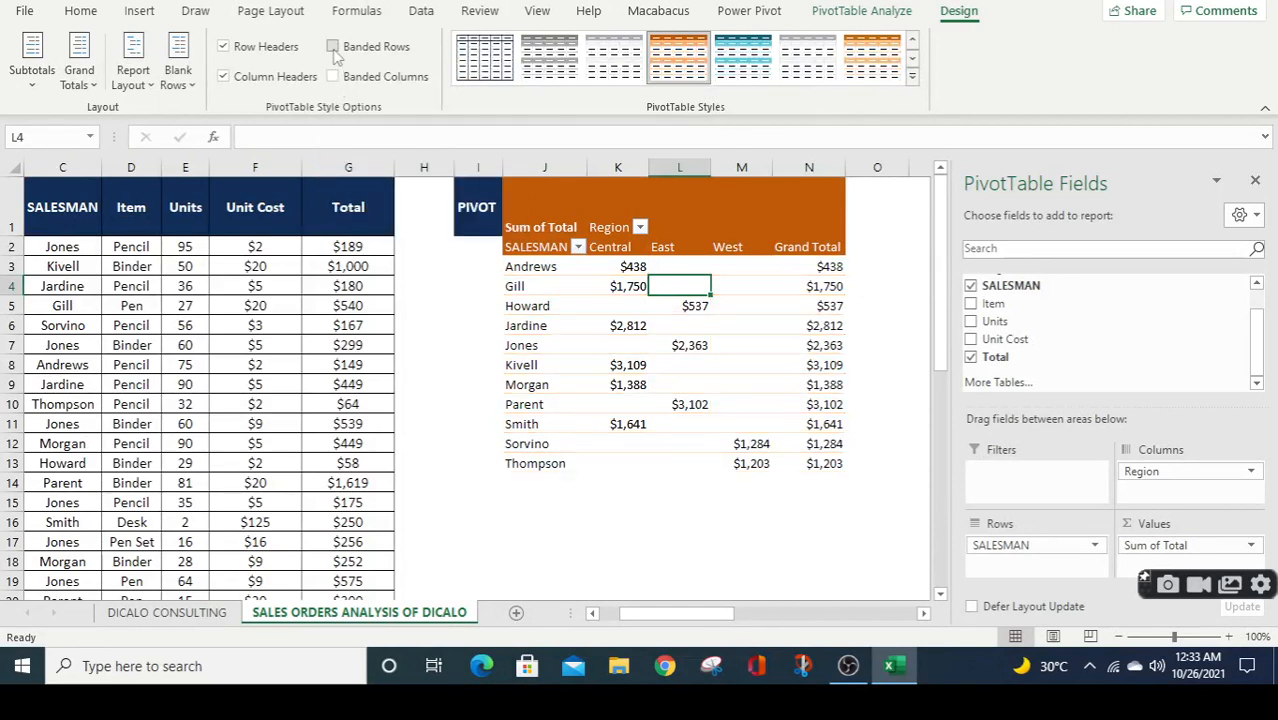
Remove SALESMAN from the rows, Sum of Total from the values and Region from the columns of the PivotTable
click(778, 465)
click(714, 441)
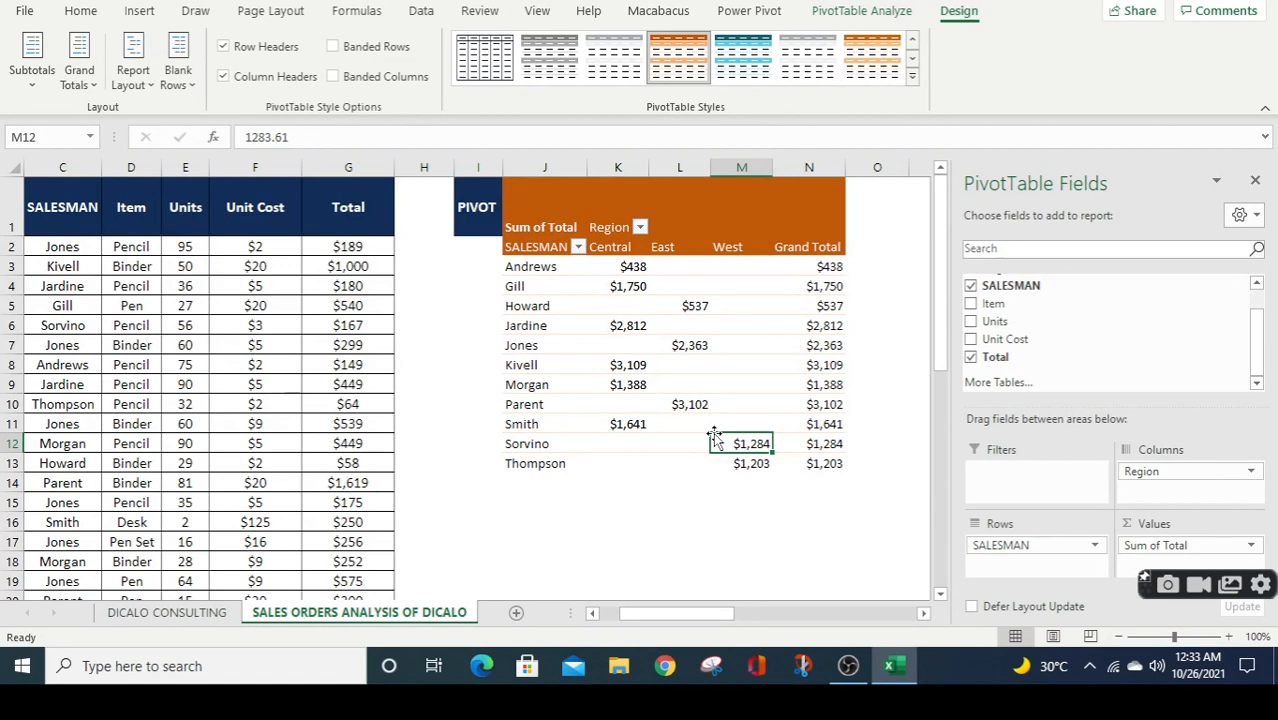
click(668, 390)
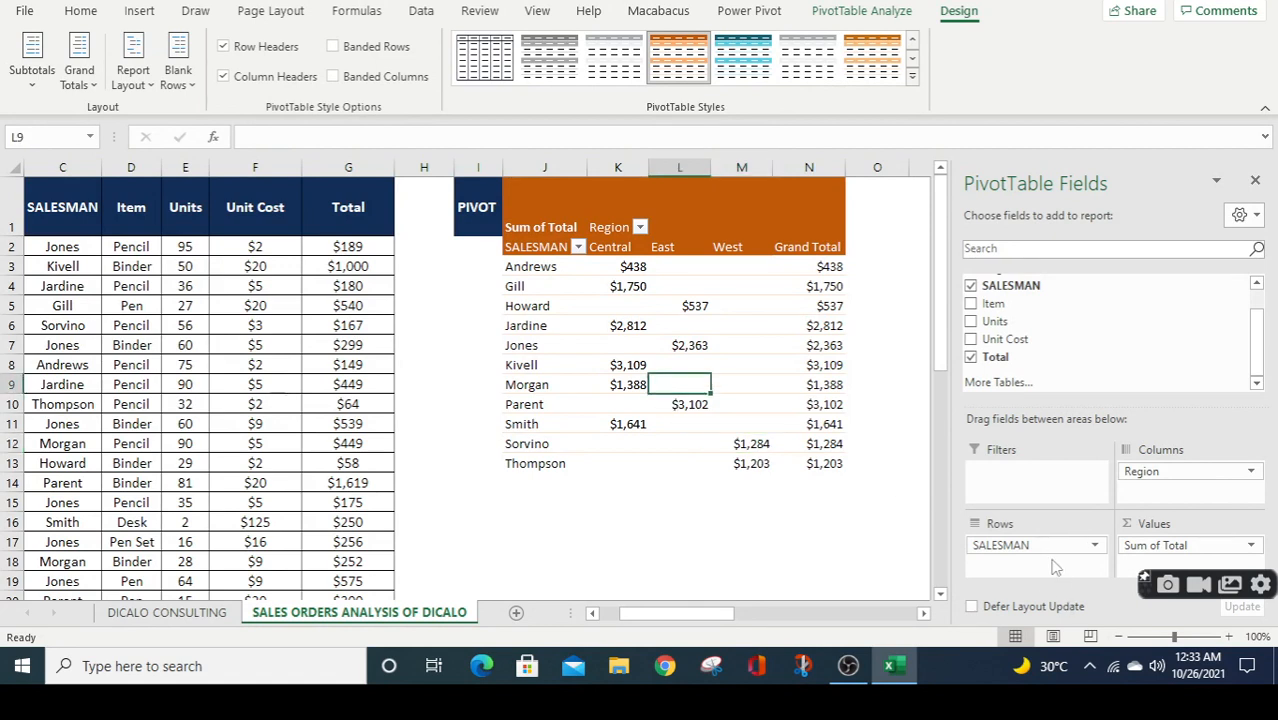
drag(1047, 545, 1065, 367)
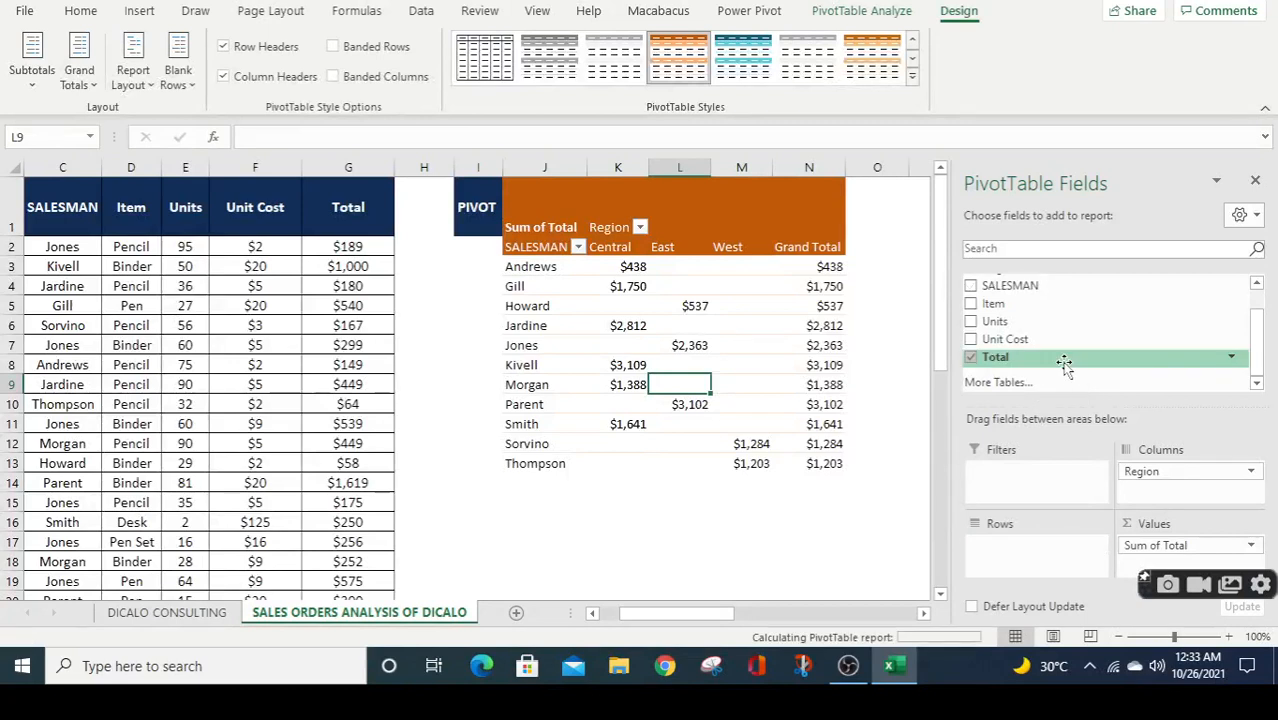
drag(1147, 545, 1119, 335)
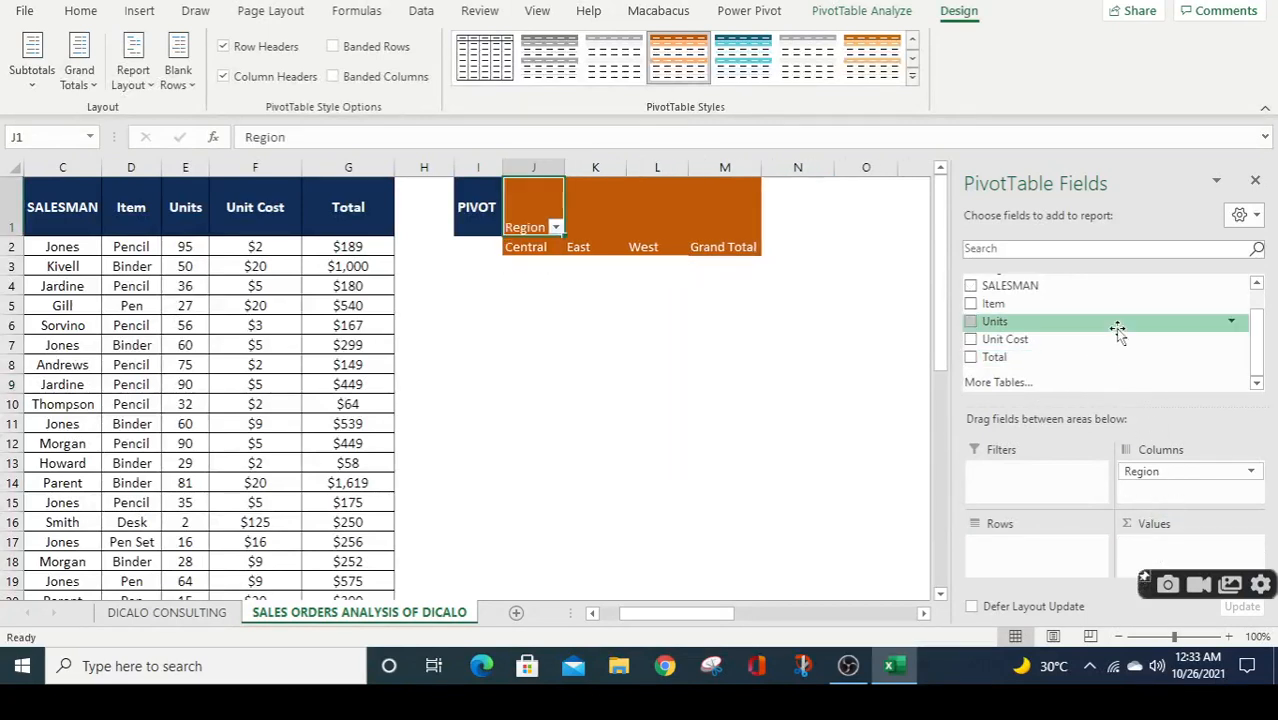
drag(1167, 474, 1118, 314)
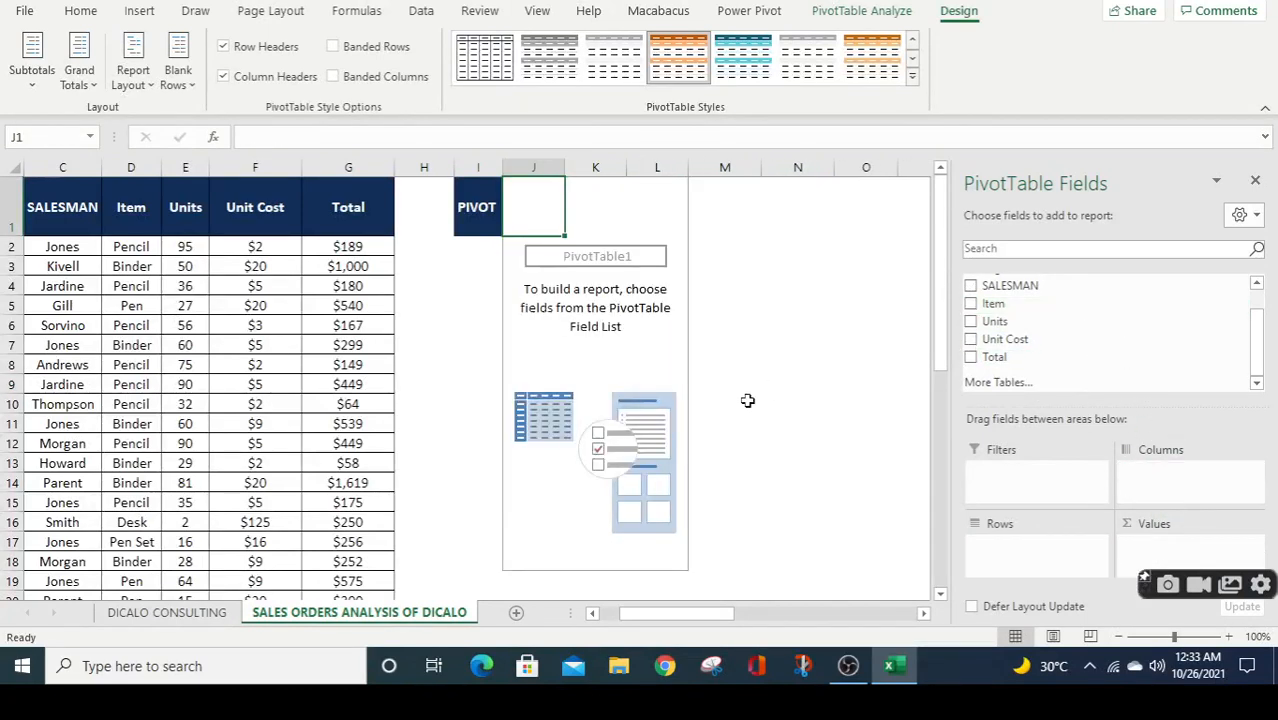
Build the empty PivotTable with SALESMAN as the row field and Count of SALESMAN as the value
click(613, 352)
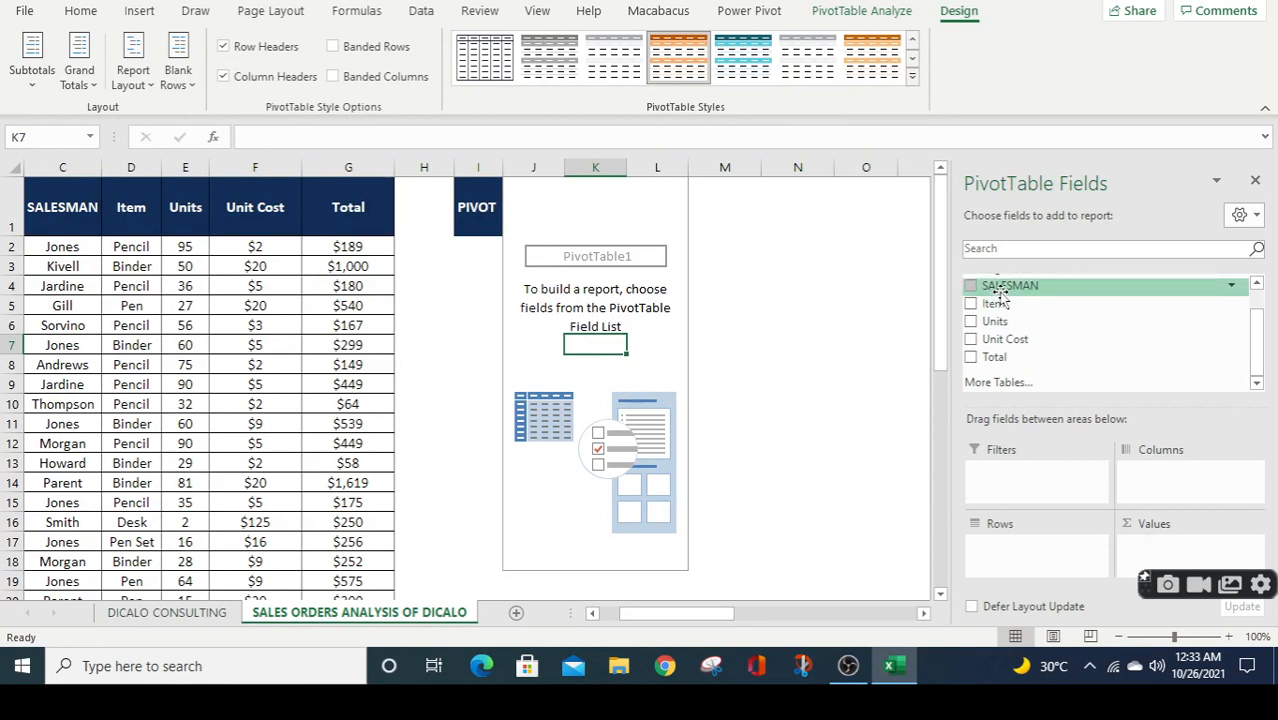
drag(1000, 290, 1022, 560)
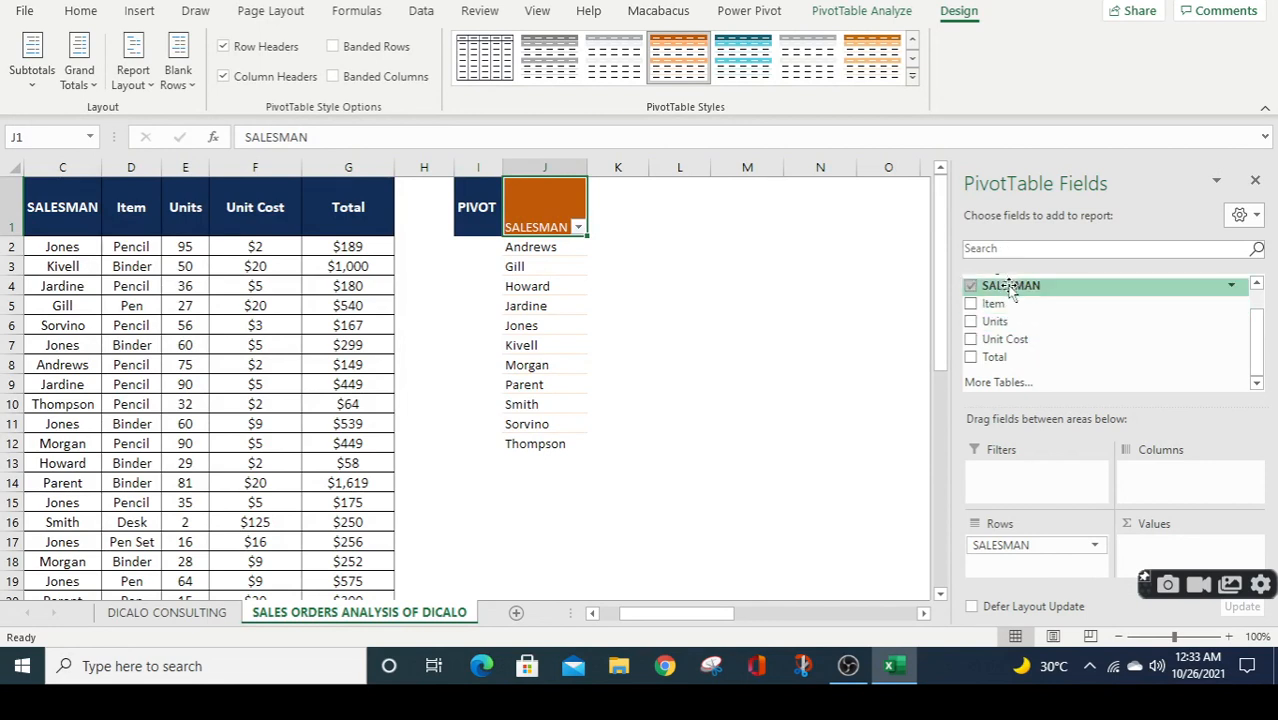
drag(1004, 285, 1181, 551)
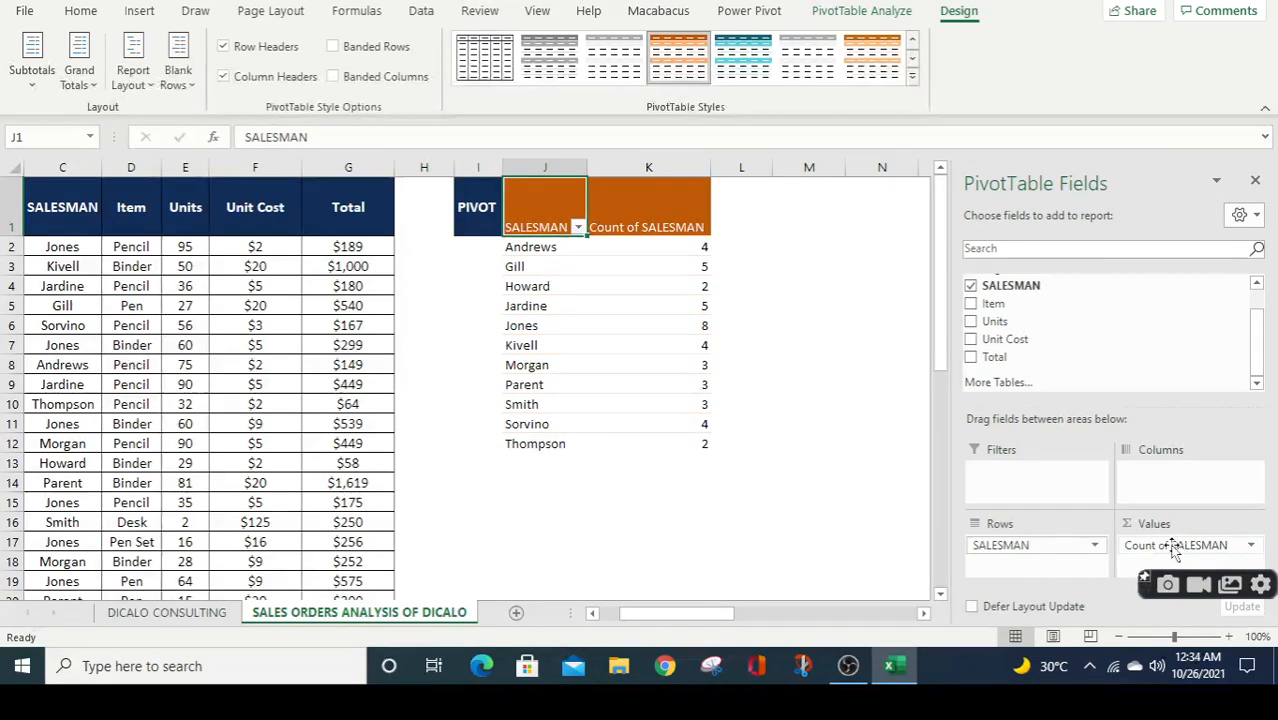
Examine the Count of SALESMAN values from K12 up to K2 and back down to K6
click(677, 456)
key(Up)
key(Up)
key(Up)
key(Up)
key(Up)
key(Up)
key(Up)
key(Up)
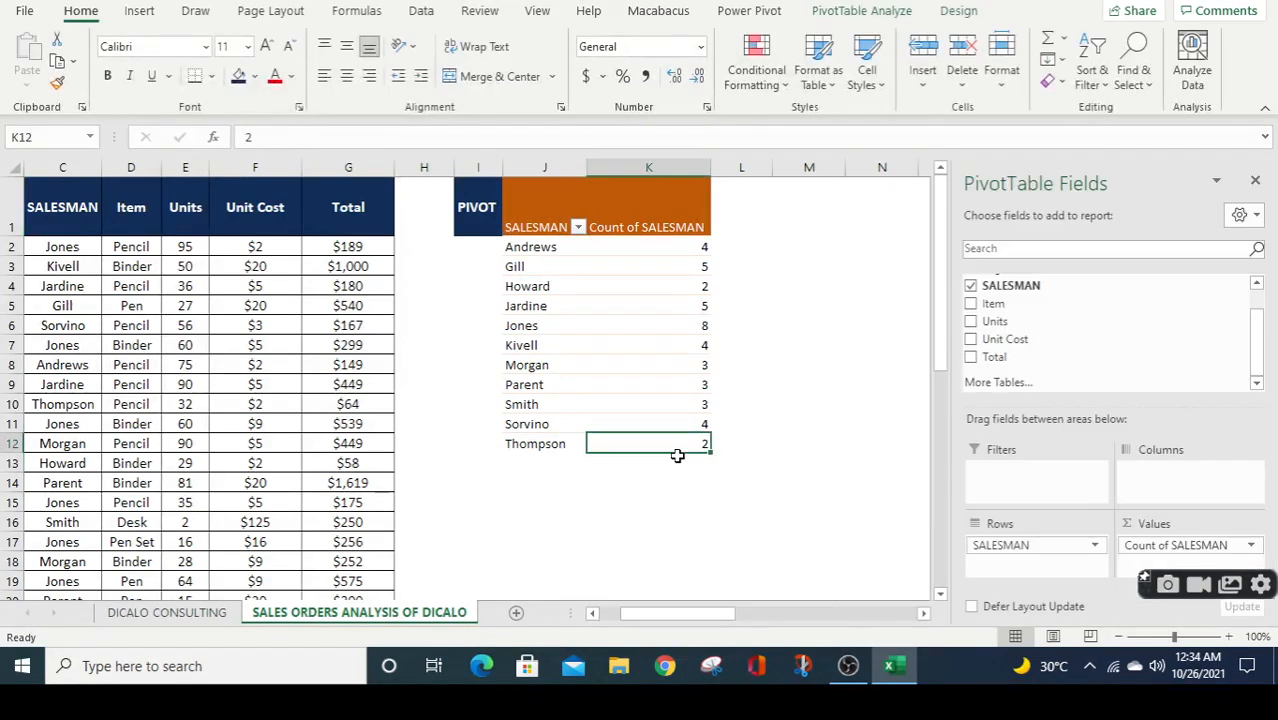
key(Up)
key(Up)
key(Up)
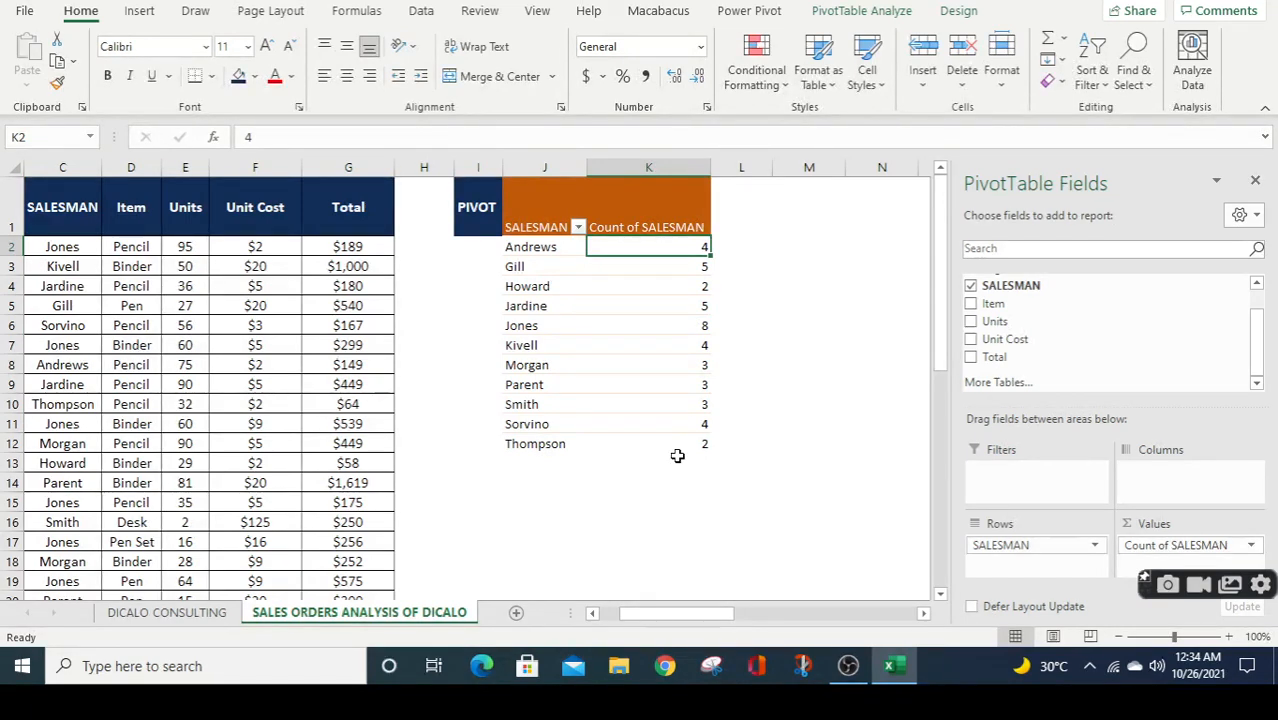
key(Down)
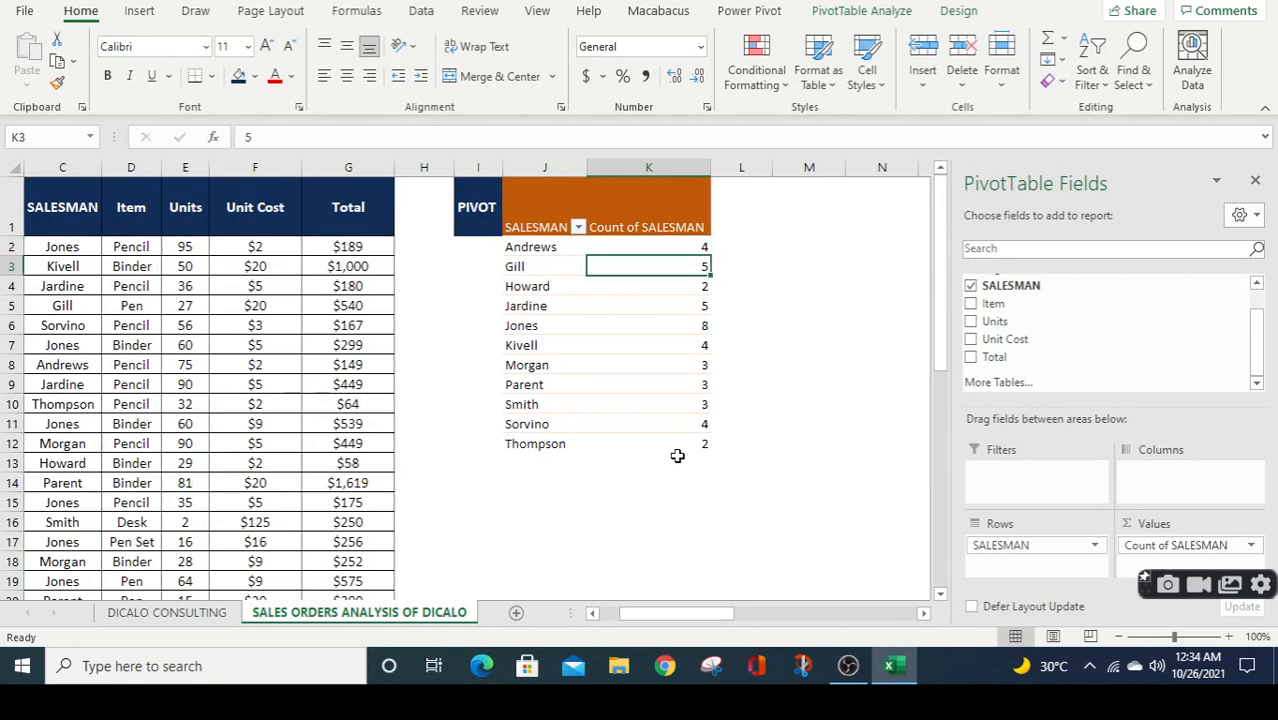
key(Down)
key(Down)
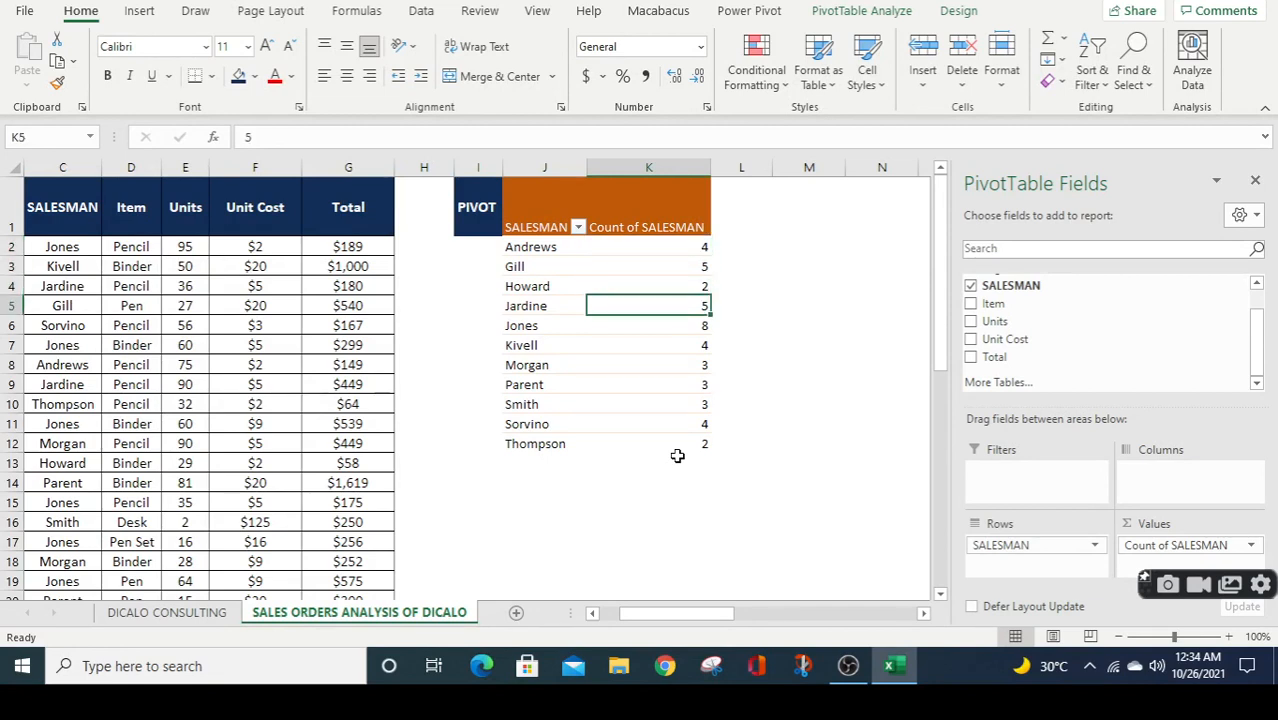
key(Down)
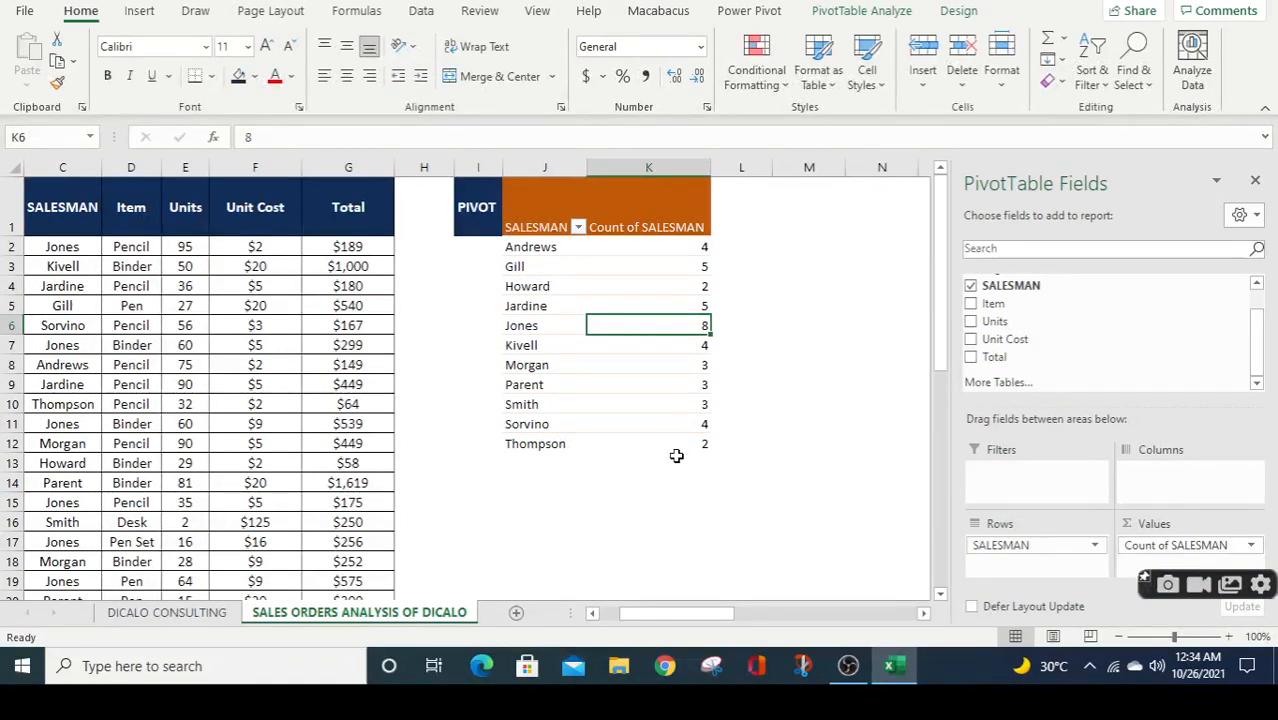
click(781, 345)
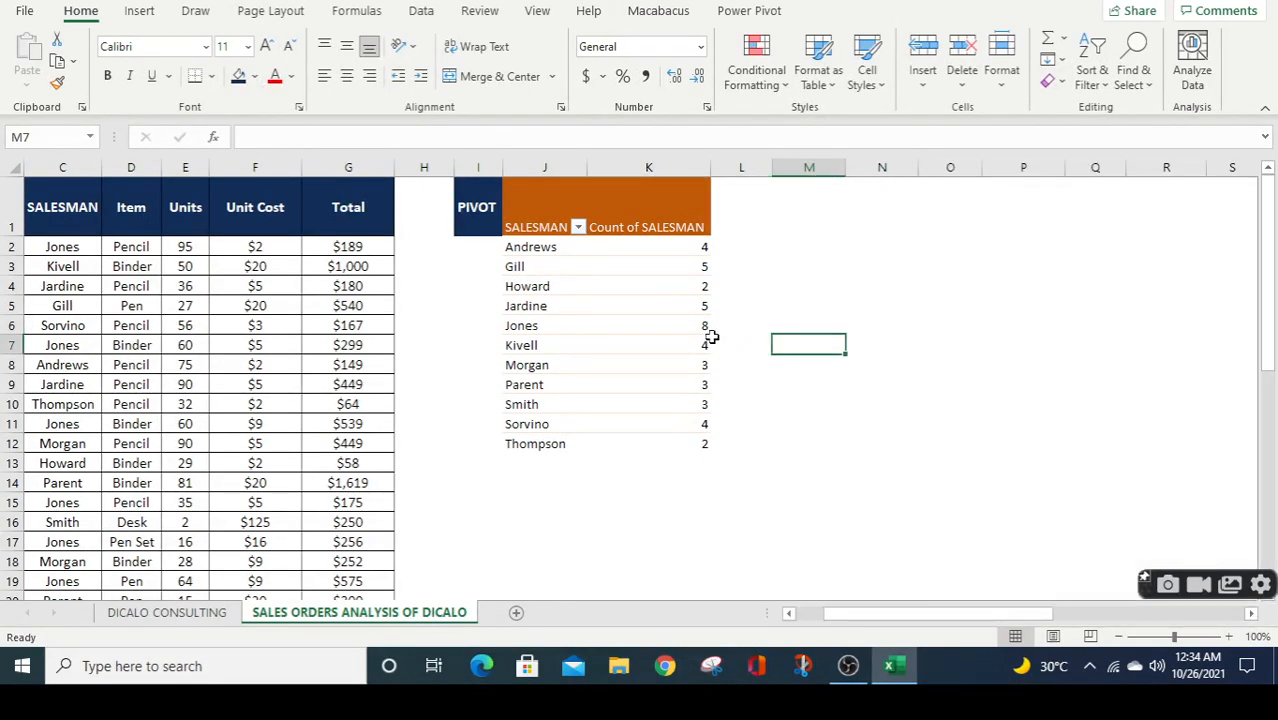
Drill down into the count in cell K6 to extract its underlying orders to a new sheet
mouse_move(698, 337)
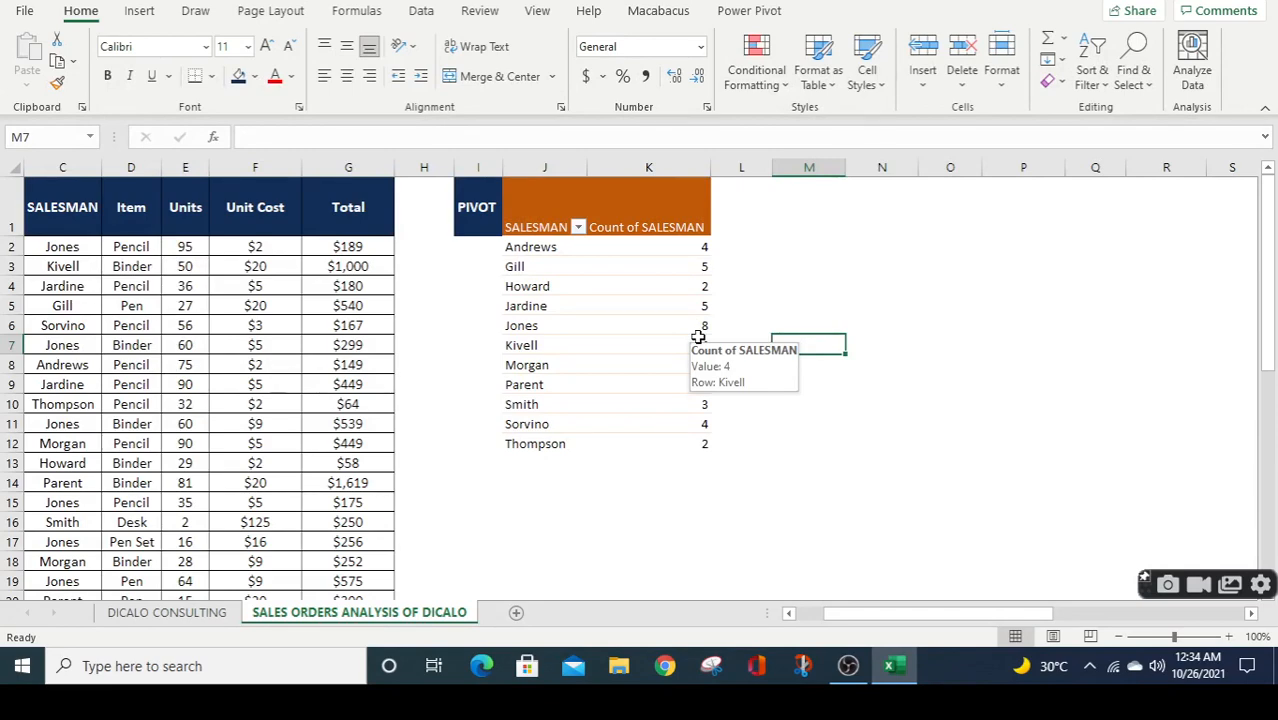
click(693, 326)
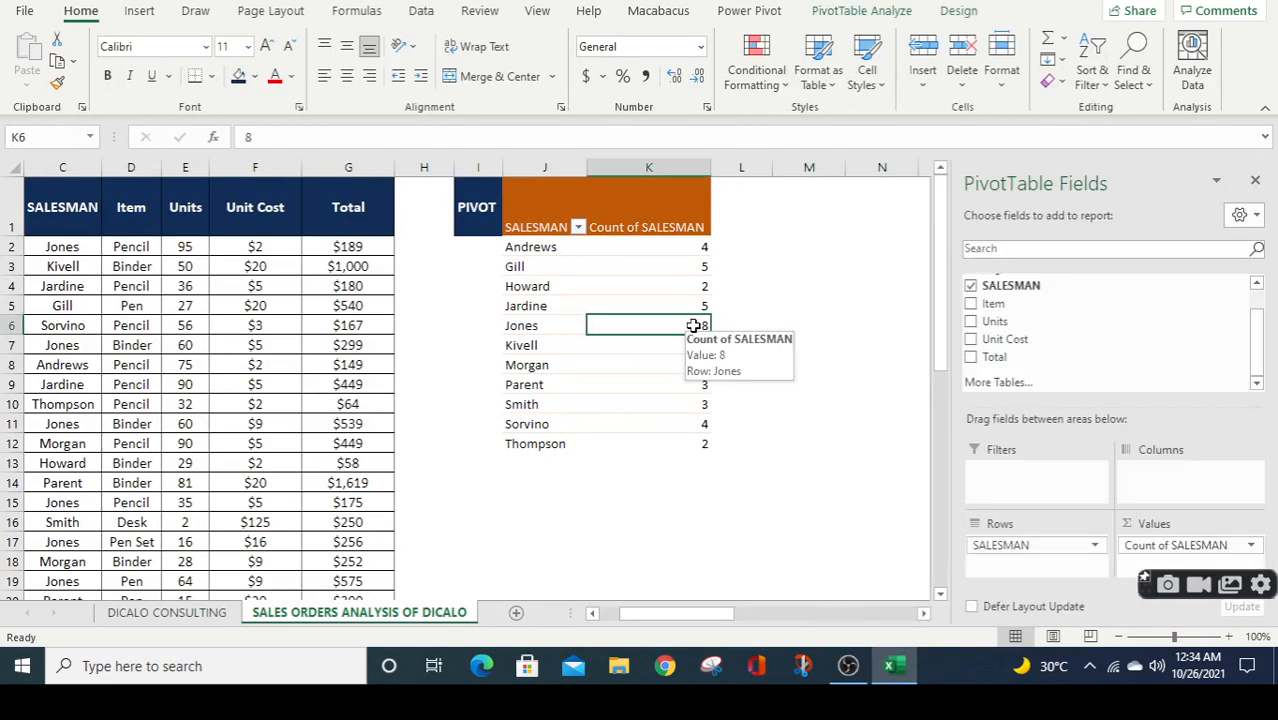
double_click(693, 326)
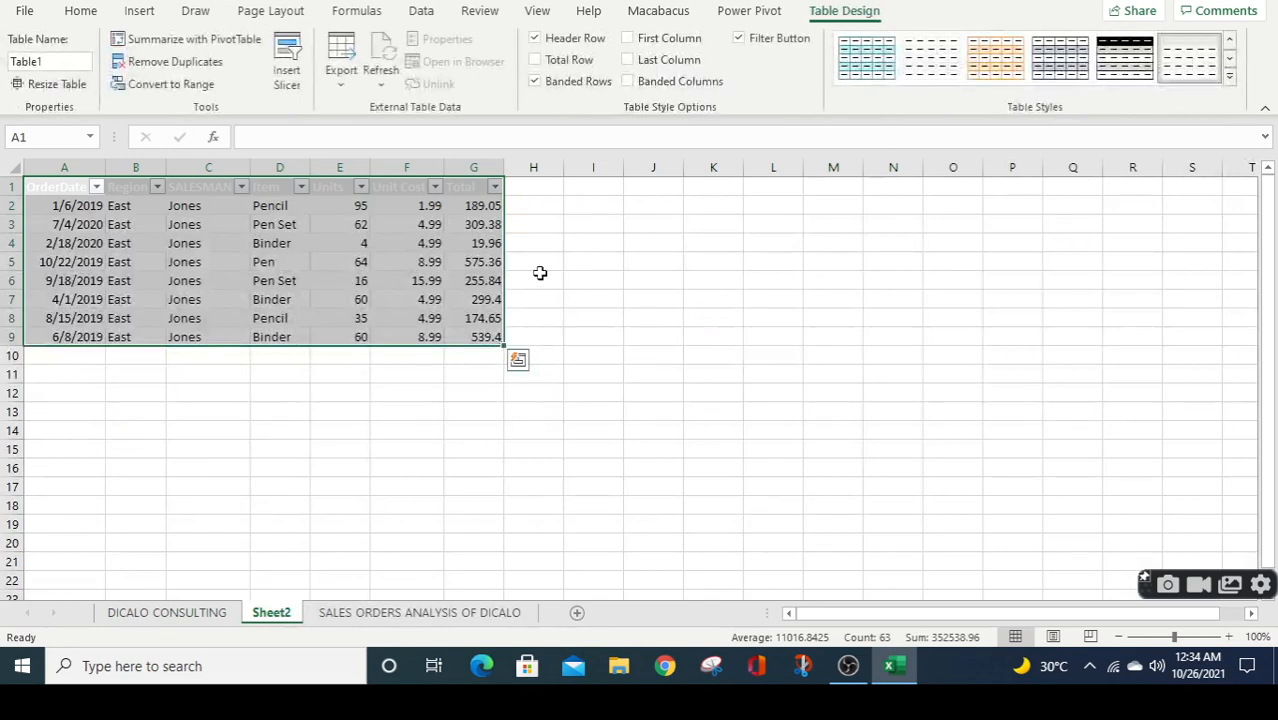
Add totals below the extracted orders: the sum of Total in G10 and the count of Unit Cost in F10
click(464, 356)
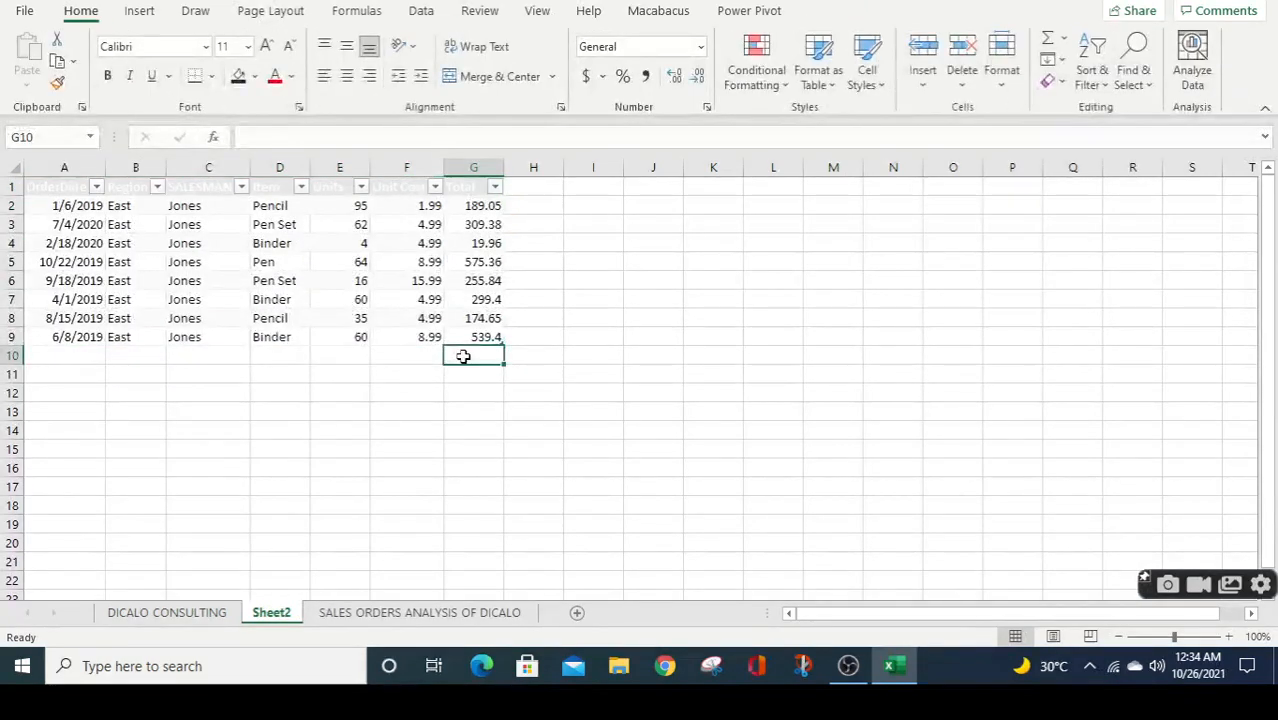
key(alt+equal)
key(alt+equal)
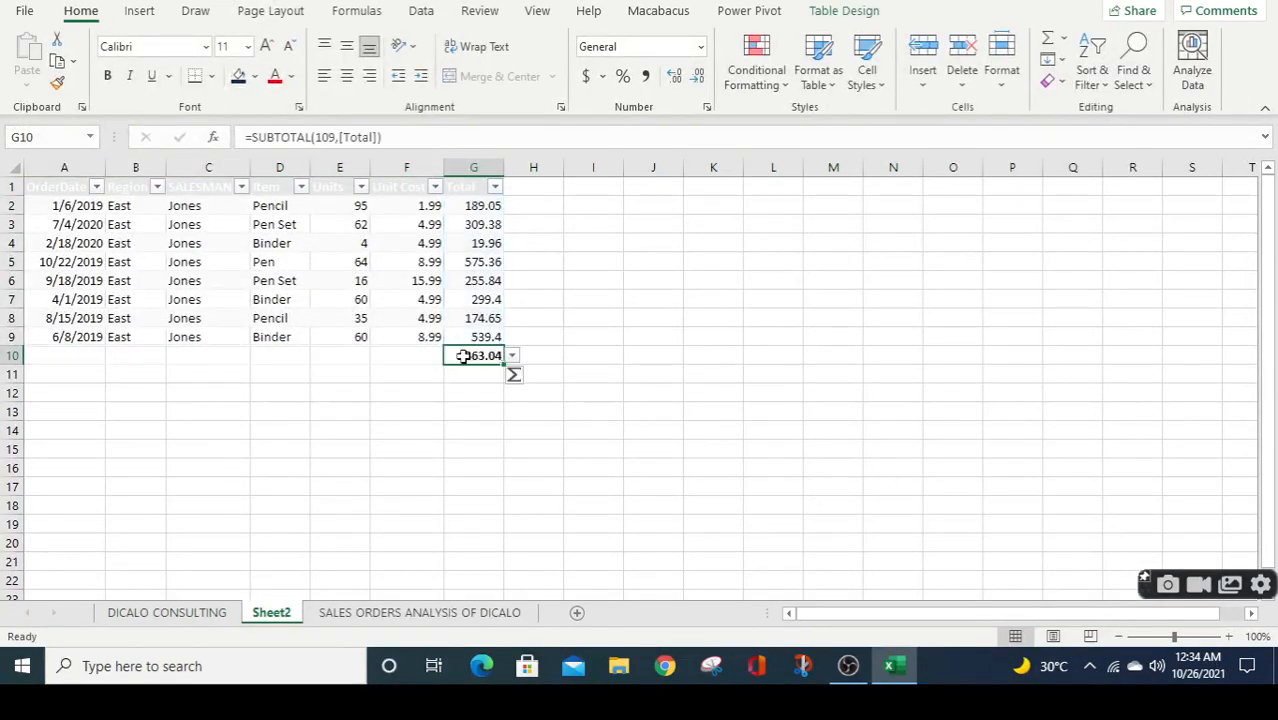
key(Left)
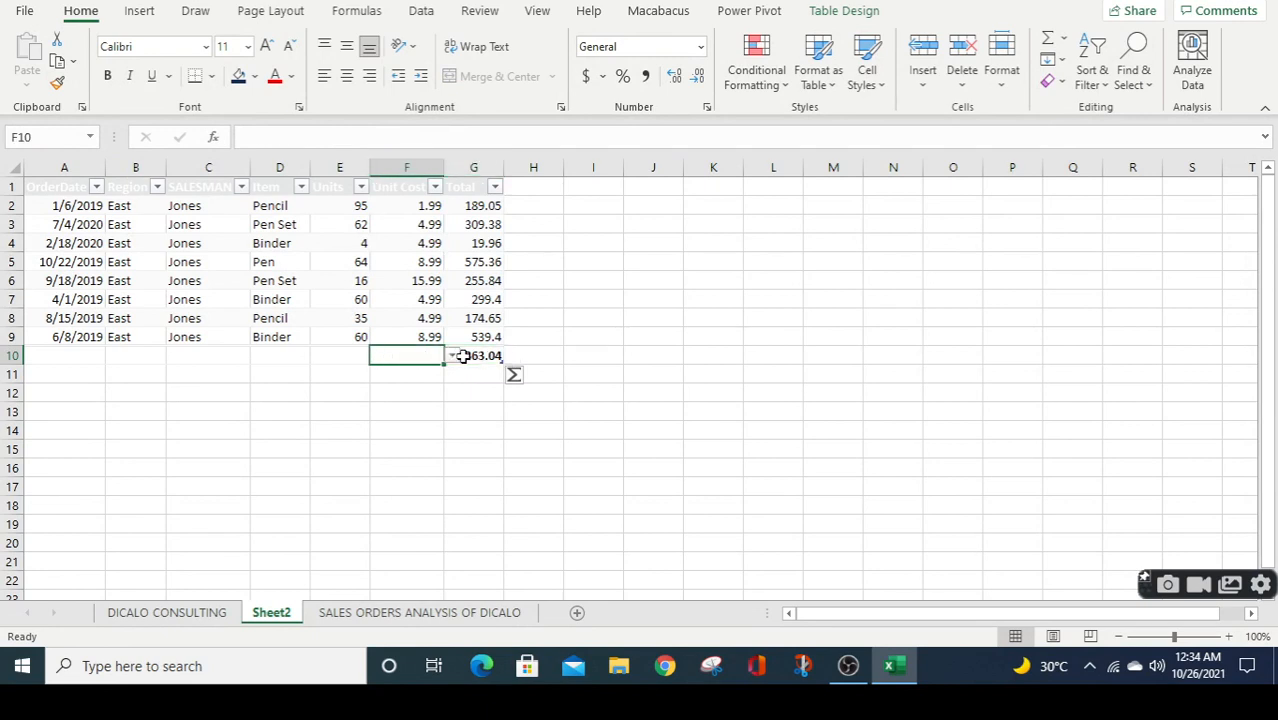
click(452, 356)
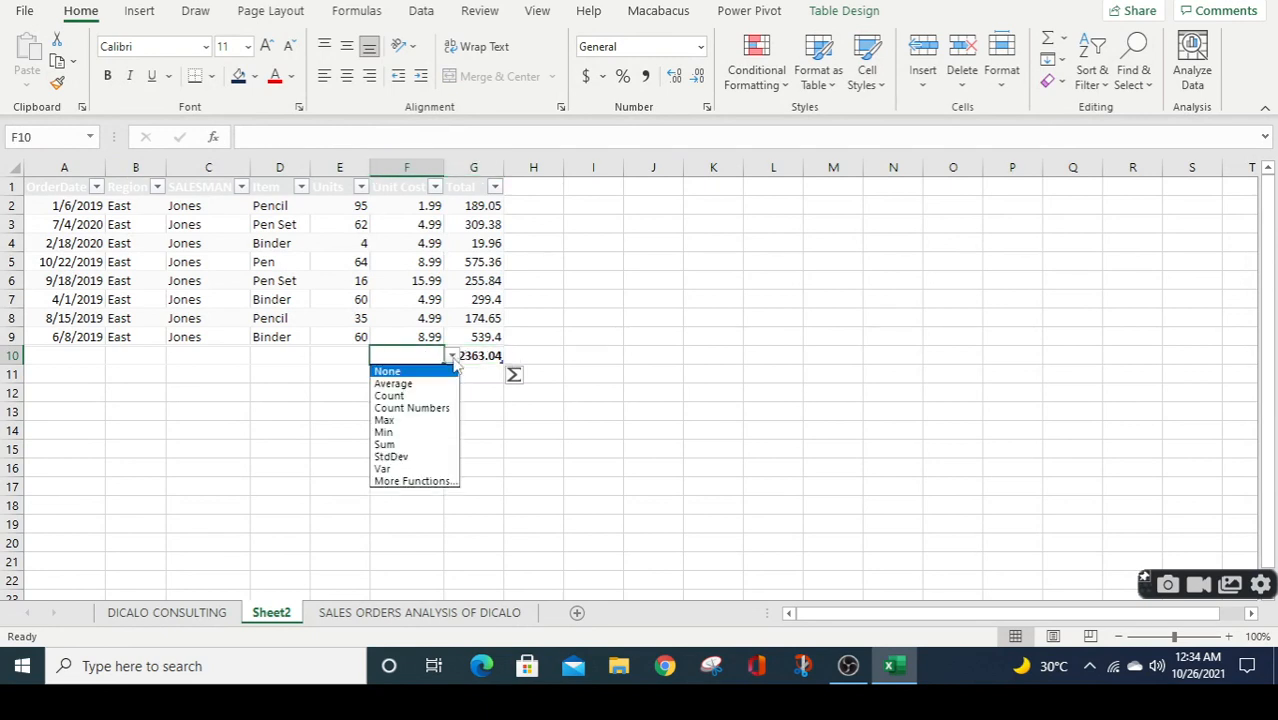
click(404, 397)
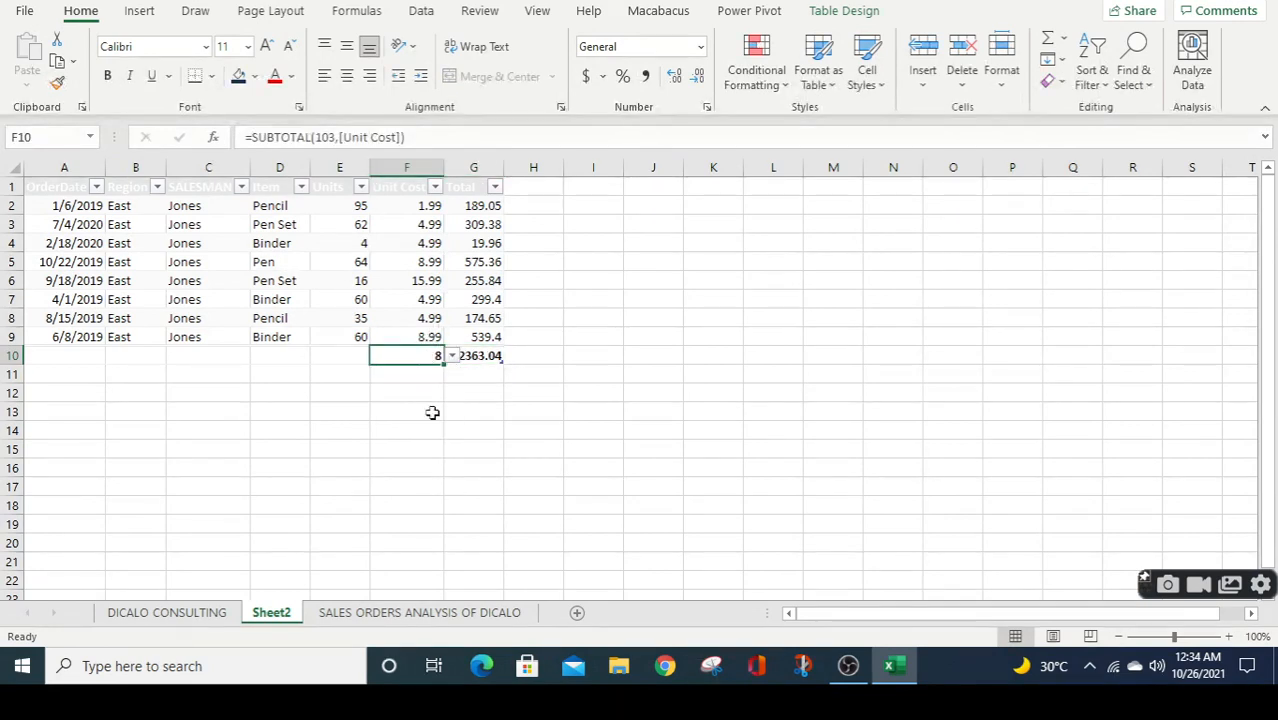
Return to the SALES ORDERS ANALYSIS OF DICALO sheet and drill down into the count in cell K3
click(432, 616)
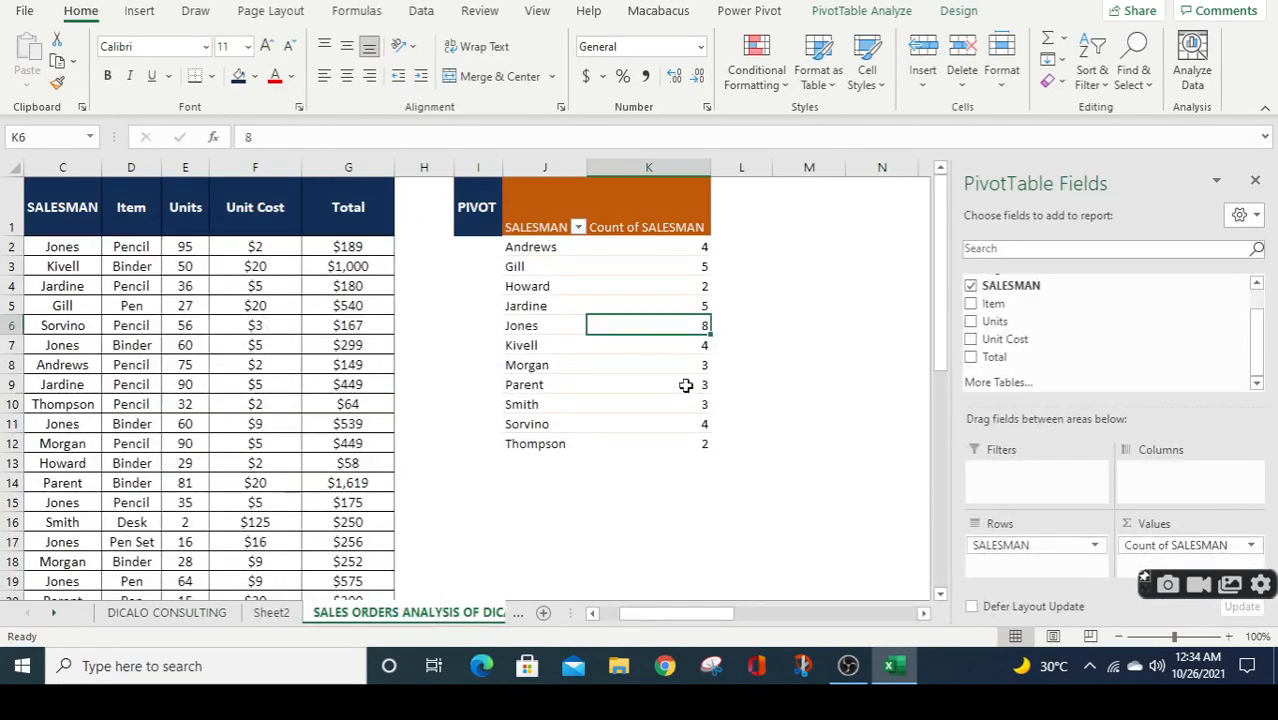
mouse_move(687, 409)
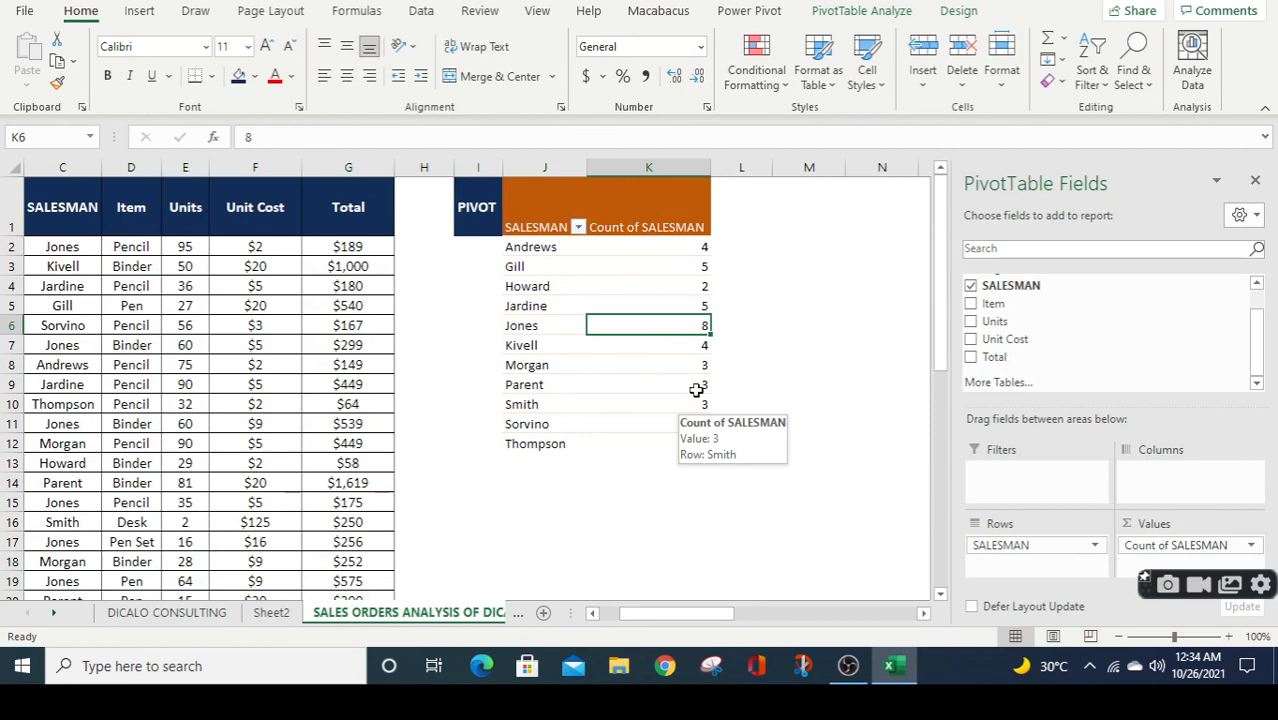
double_click(690, 267)
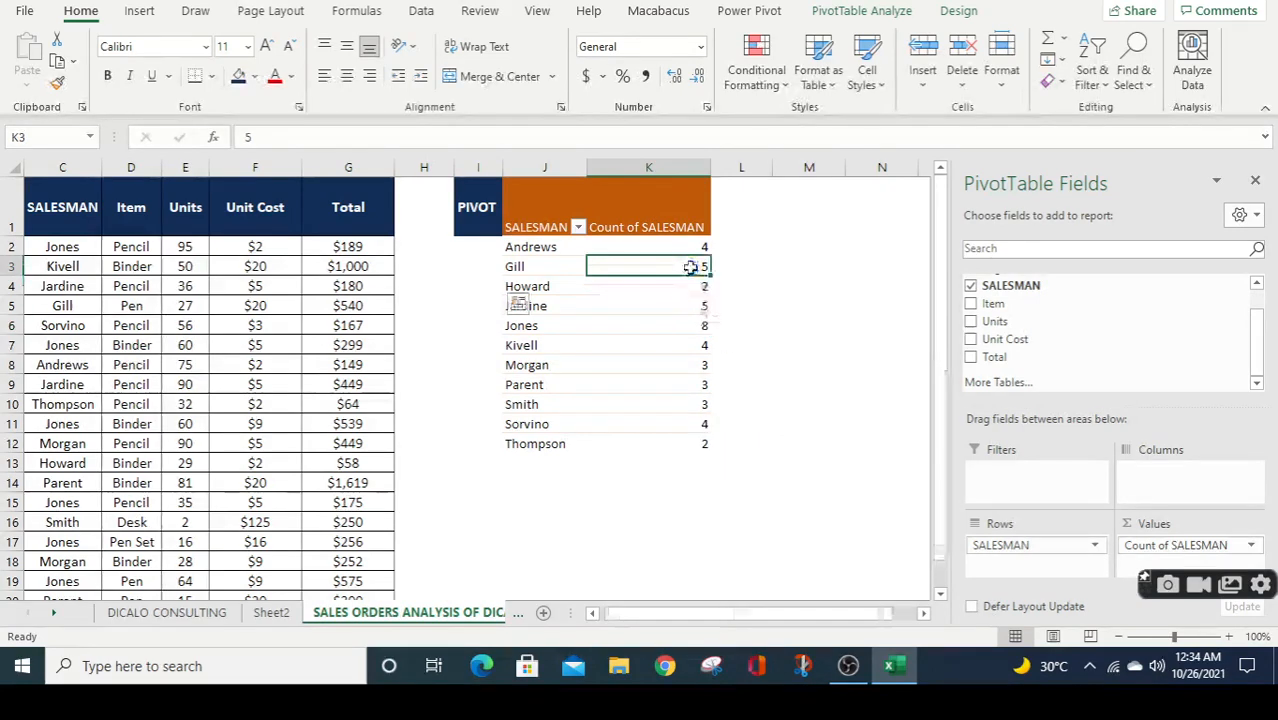
Add a sum of the Total column in G7, directly below the extracted orders
key(Right)
key(Right)
key(Right)
key(Right)
key(Right)
key(Right)
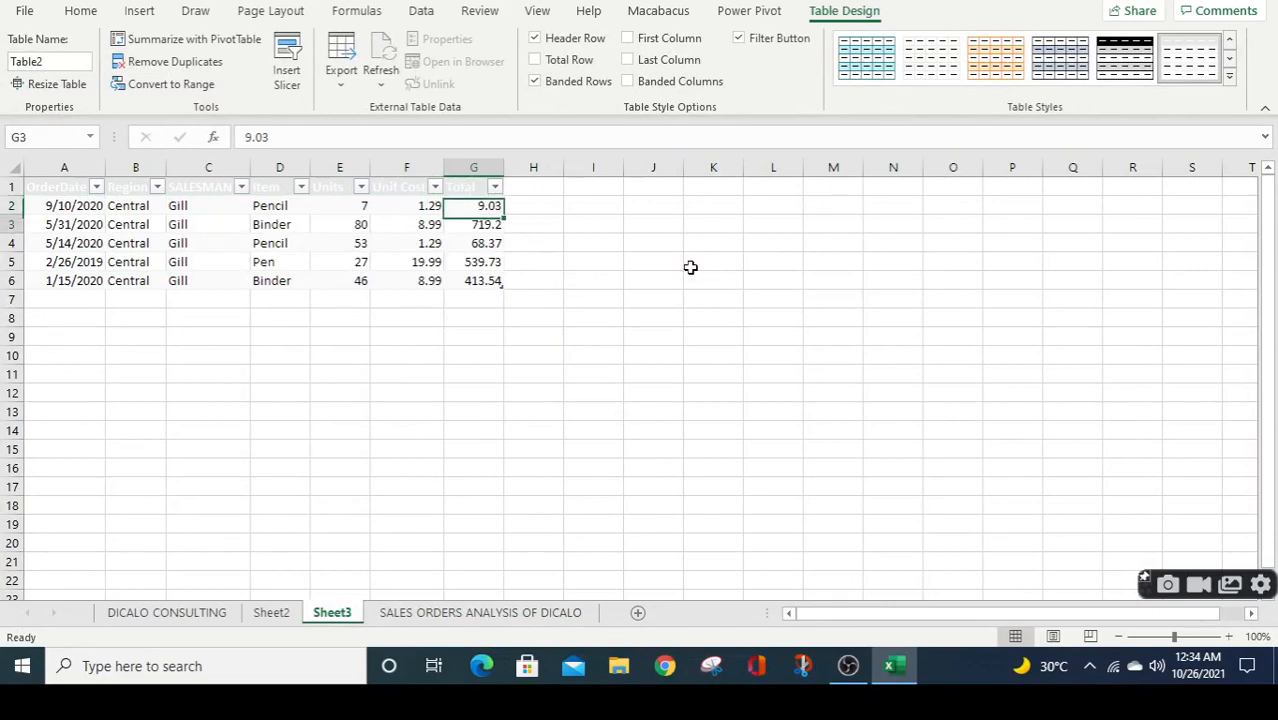
key(Down)
key(Down)
key(Down)
key(Down)
key(Down)
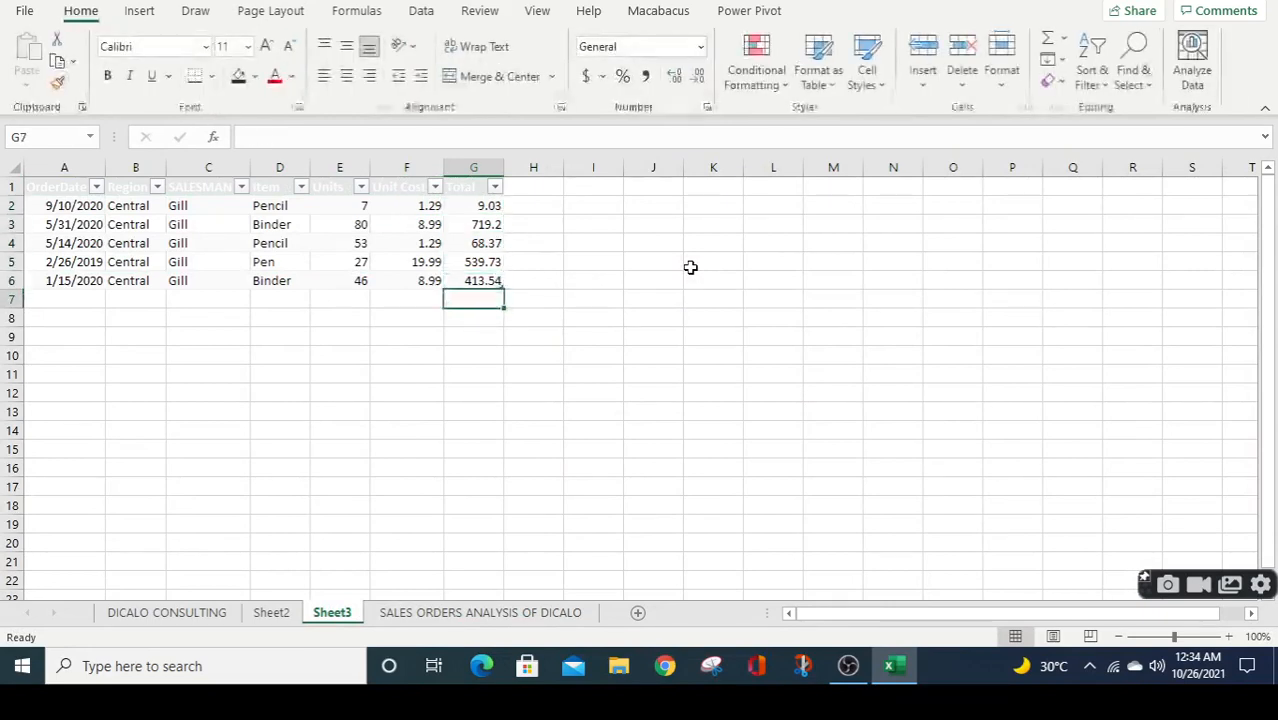
key(alt)
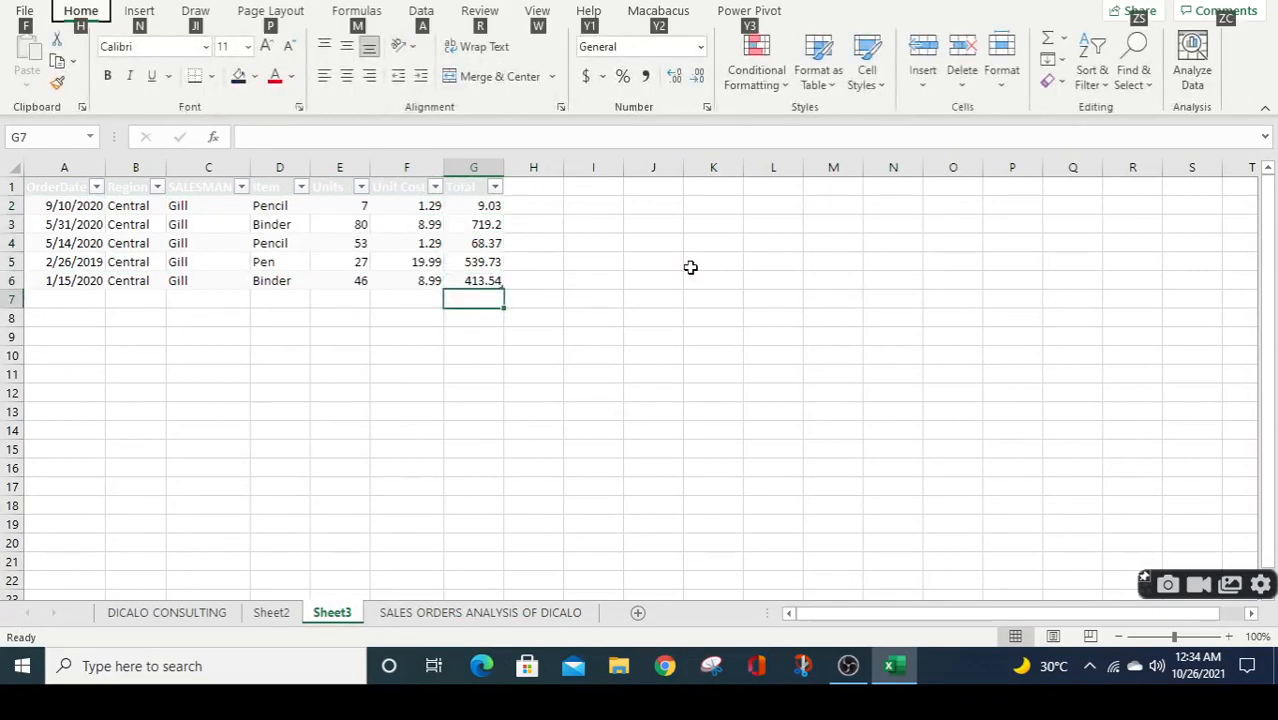
key(alt)
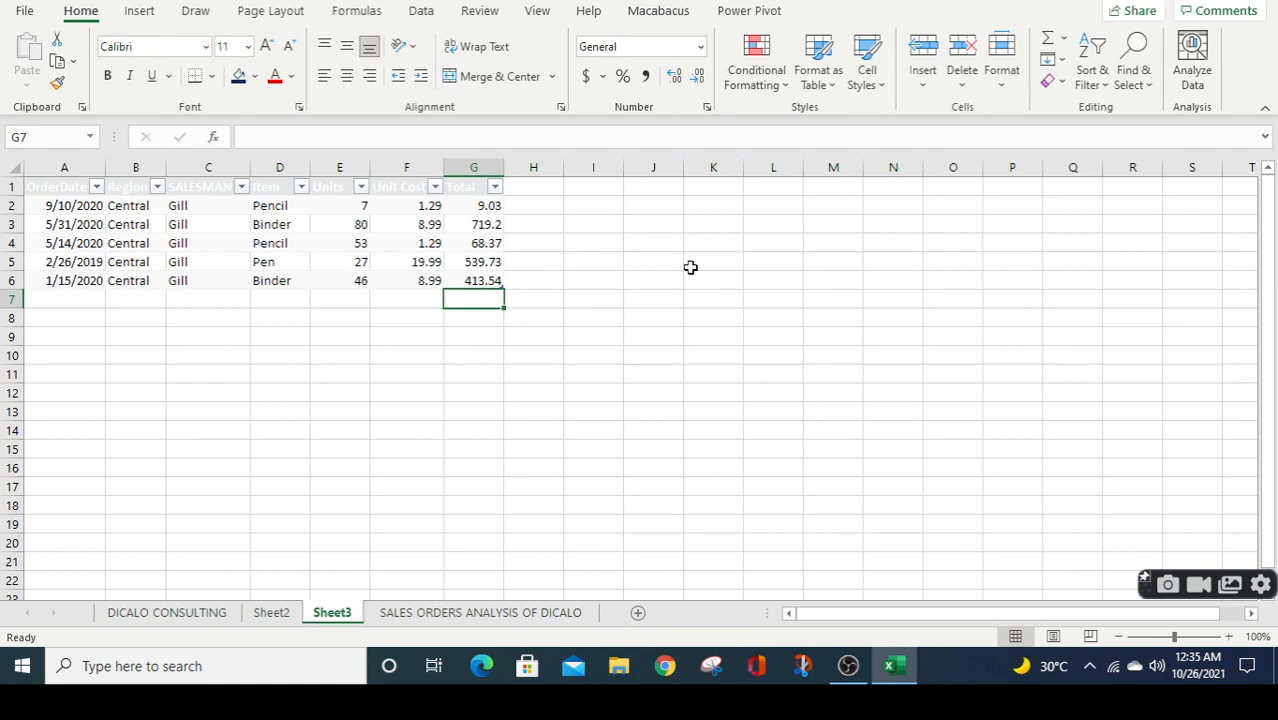
click(516, 417)
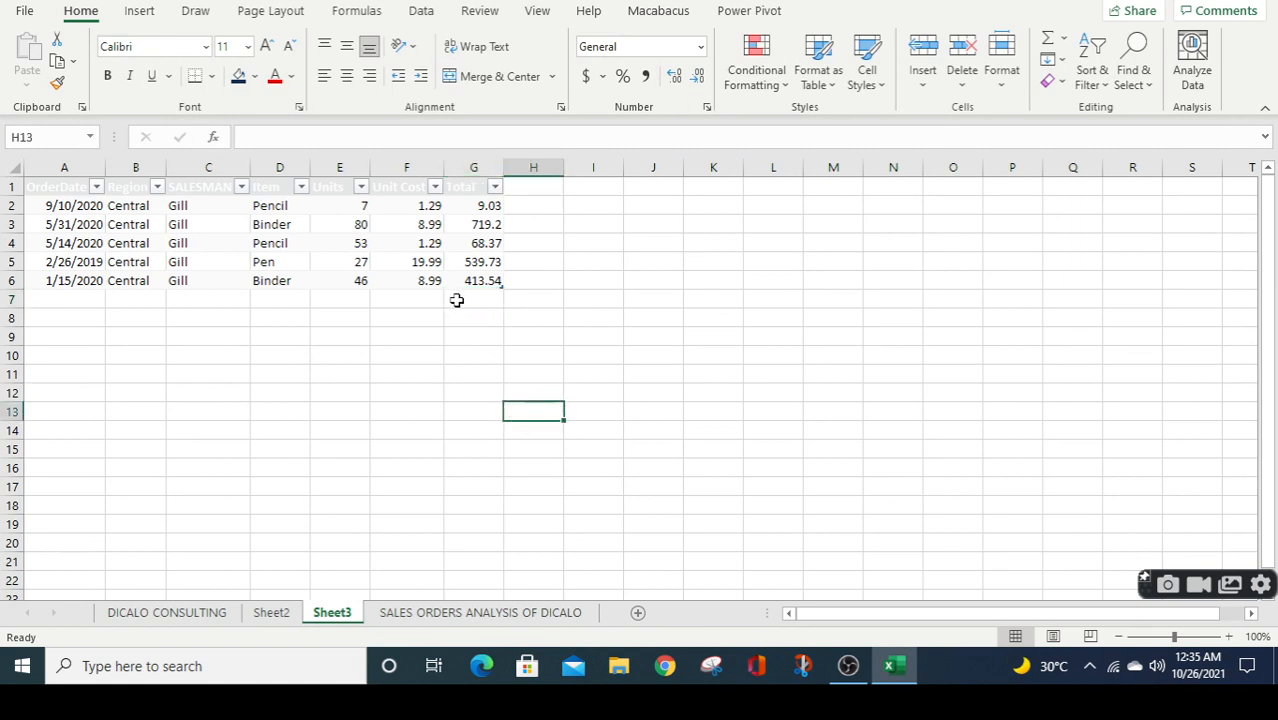
click(487, 295)
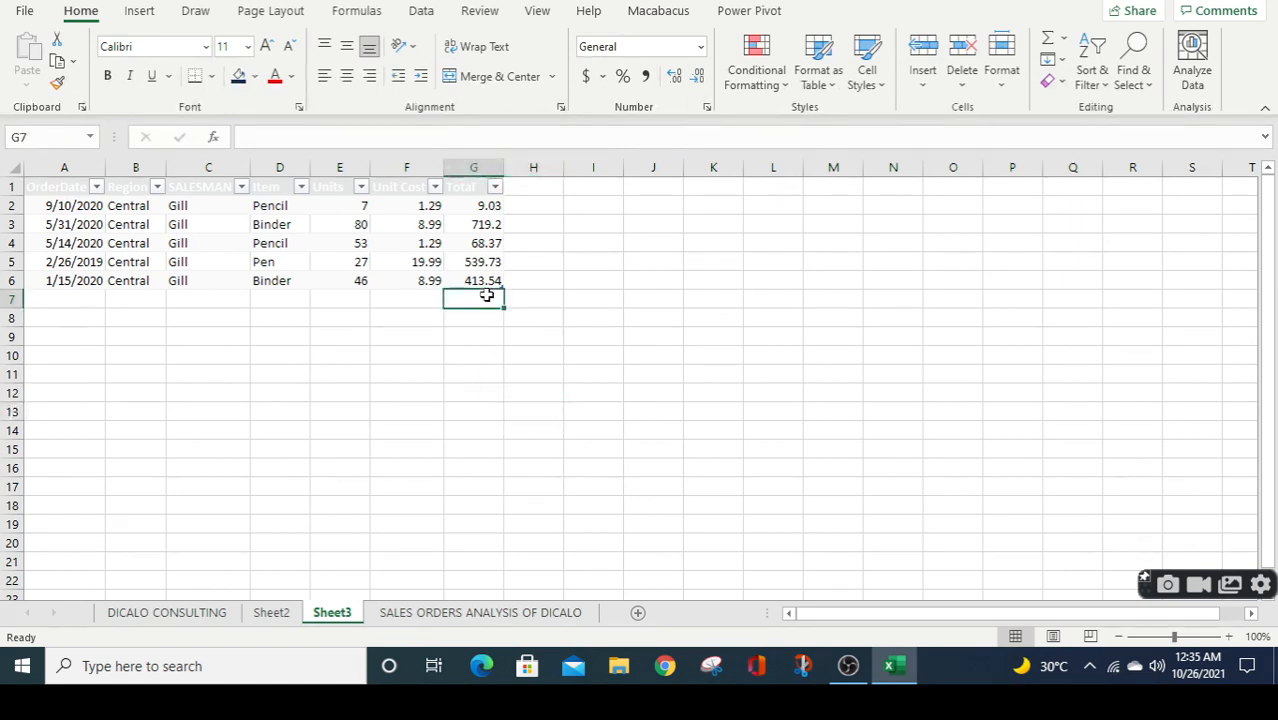
key(alt+equal)
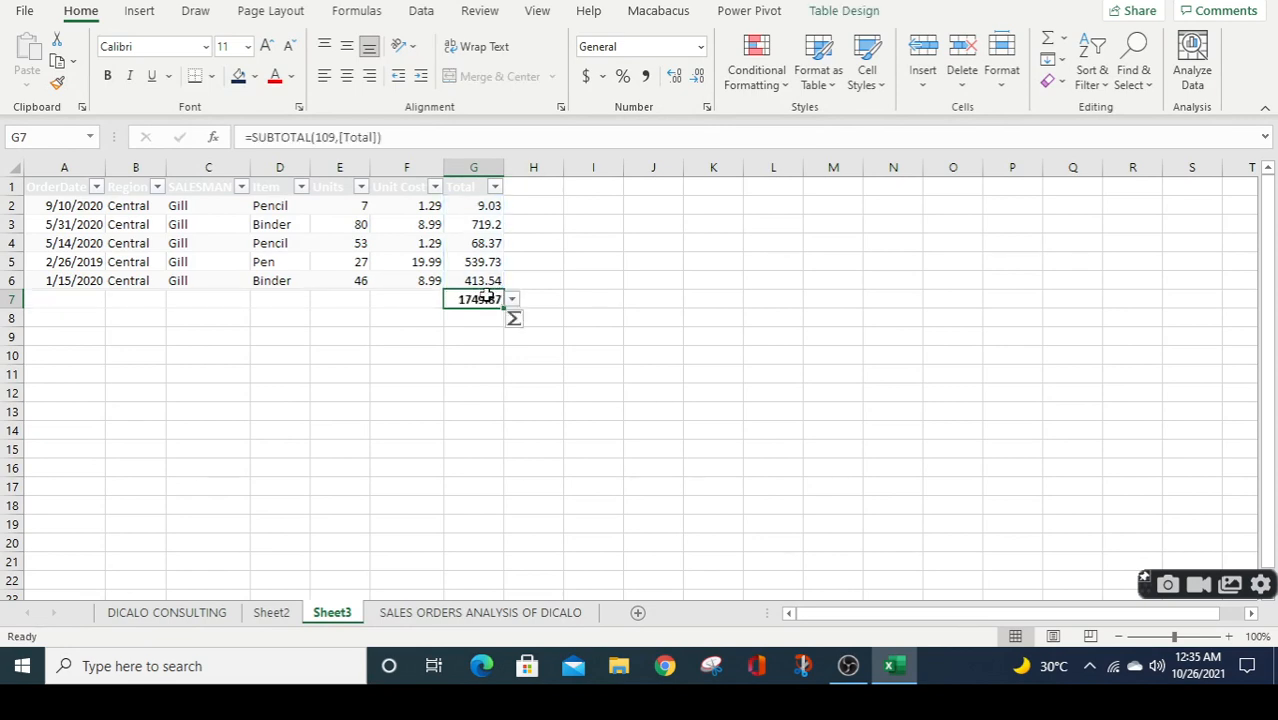
Add a count of the Unit Cost column in F7
key(Left)
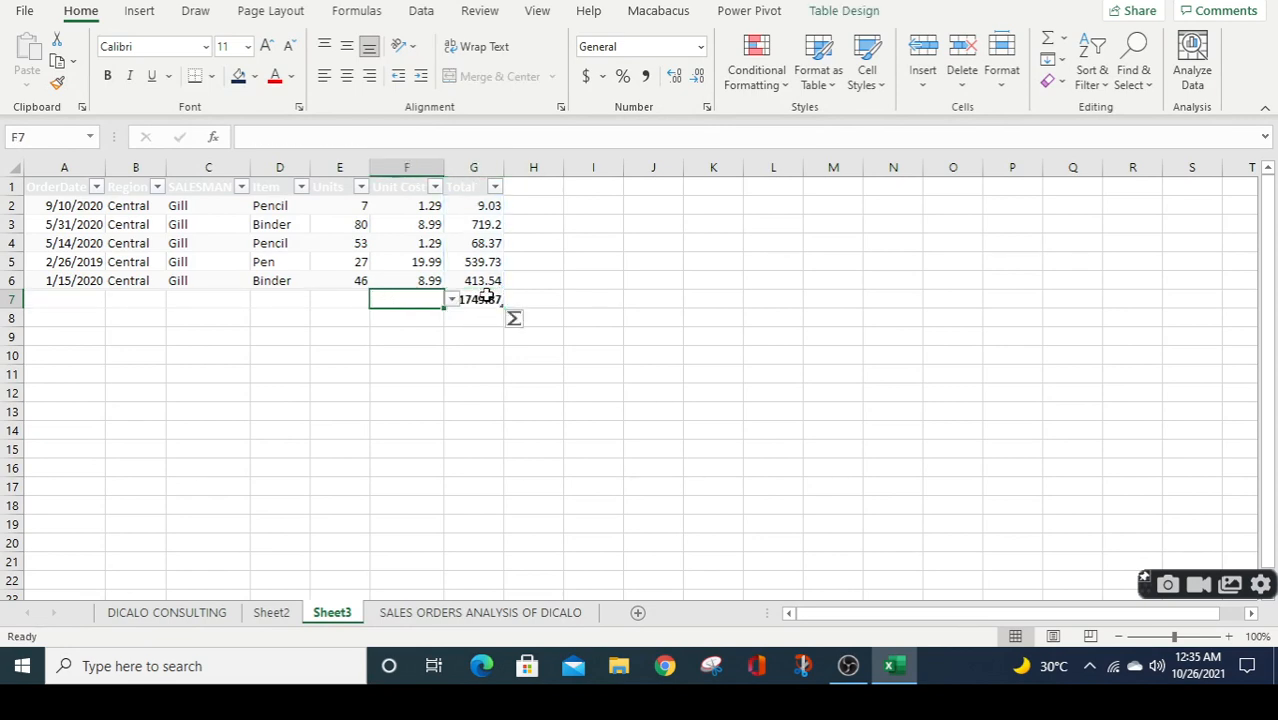
click(452, 300)
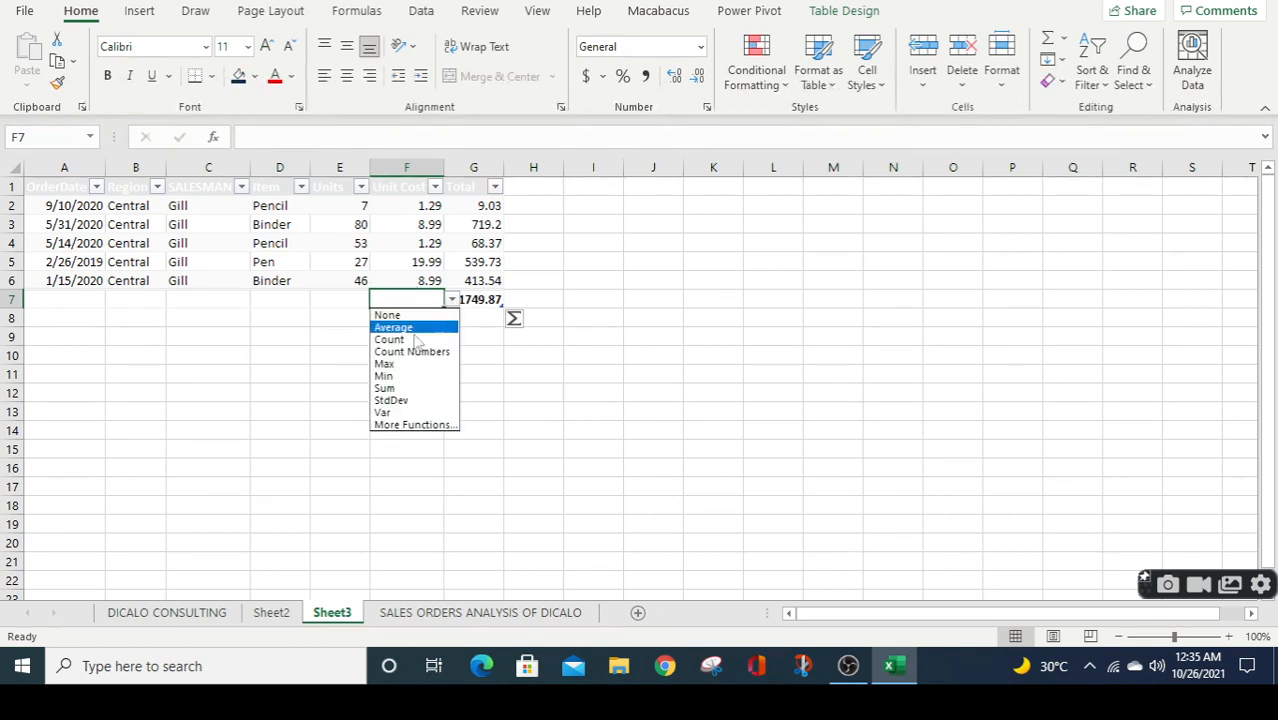
click(416, 340)
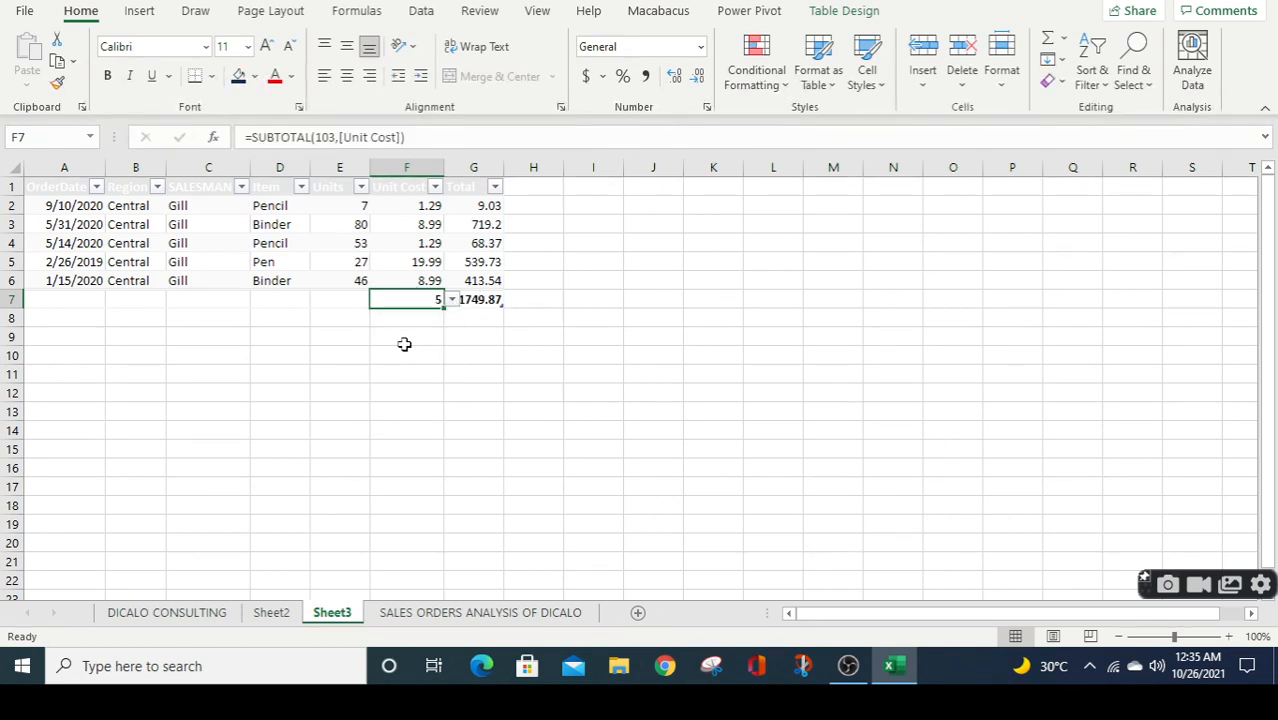
Return to the SALES ORDERS ANALYSIS OF DICALO sheet and clear SALESMAN from the PivotTable's rows and values
click(484, 612)
click(704, 424)
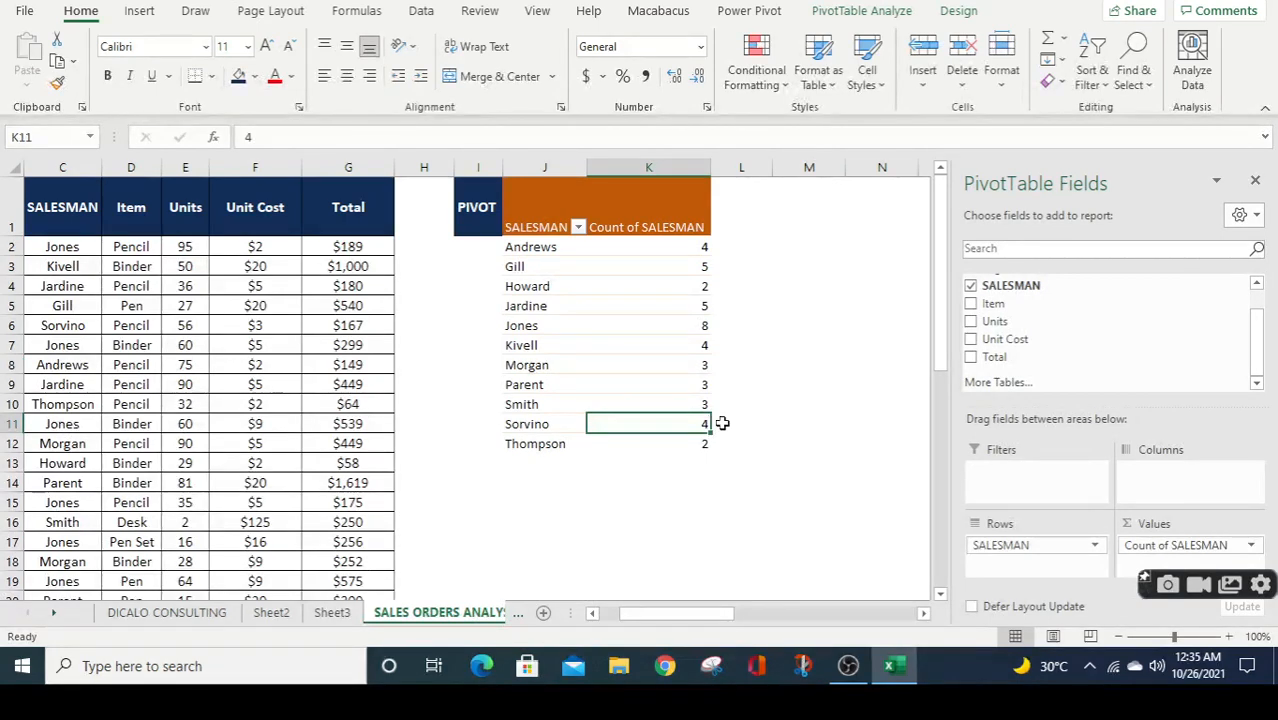
drag(1044, 548, 1042, 292)
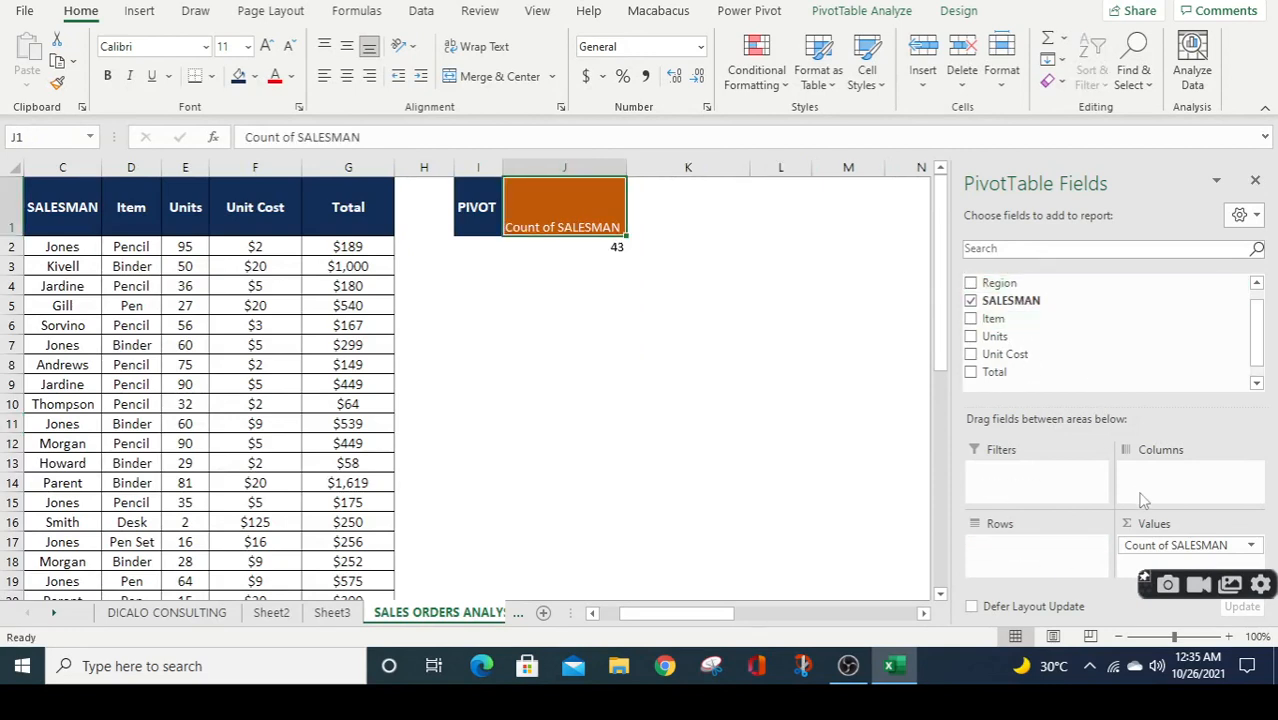
drag(1165, 545, 1099, 340)
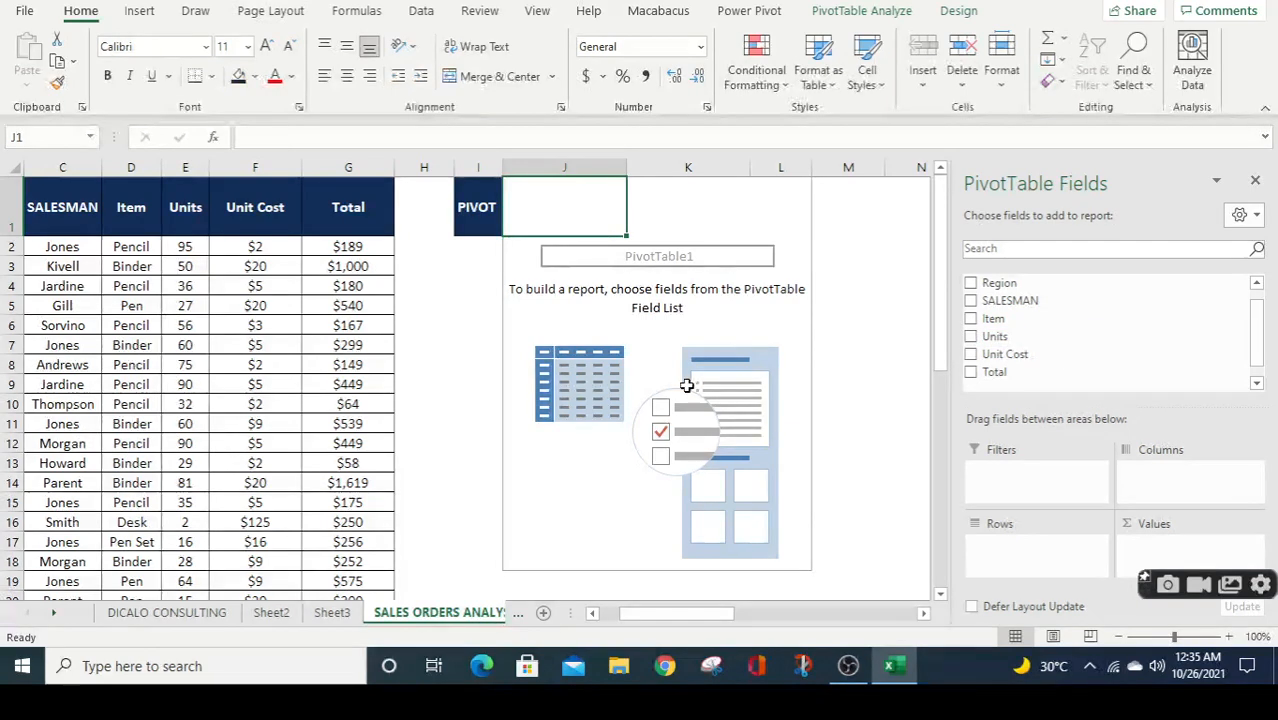
Rebuild the PivotTable with Region as the rows and Total as the values
click(597, 325)
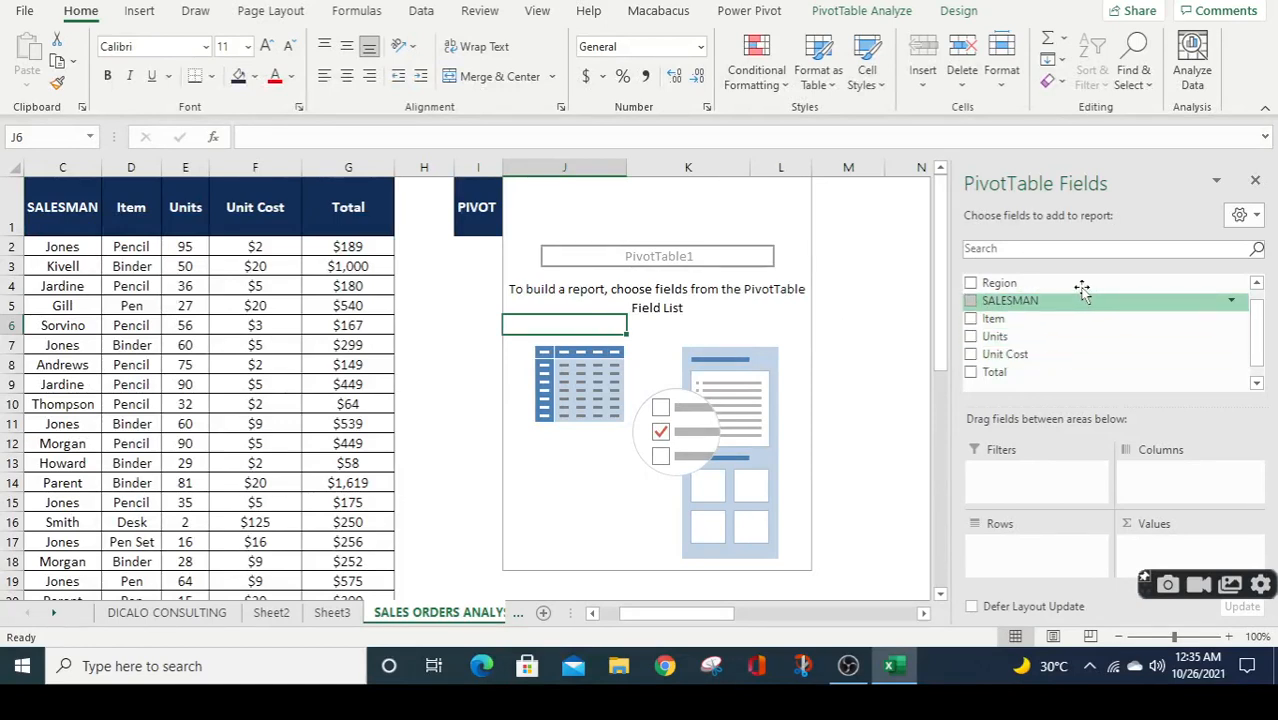
drag(1071, 283, 1051, 568)
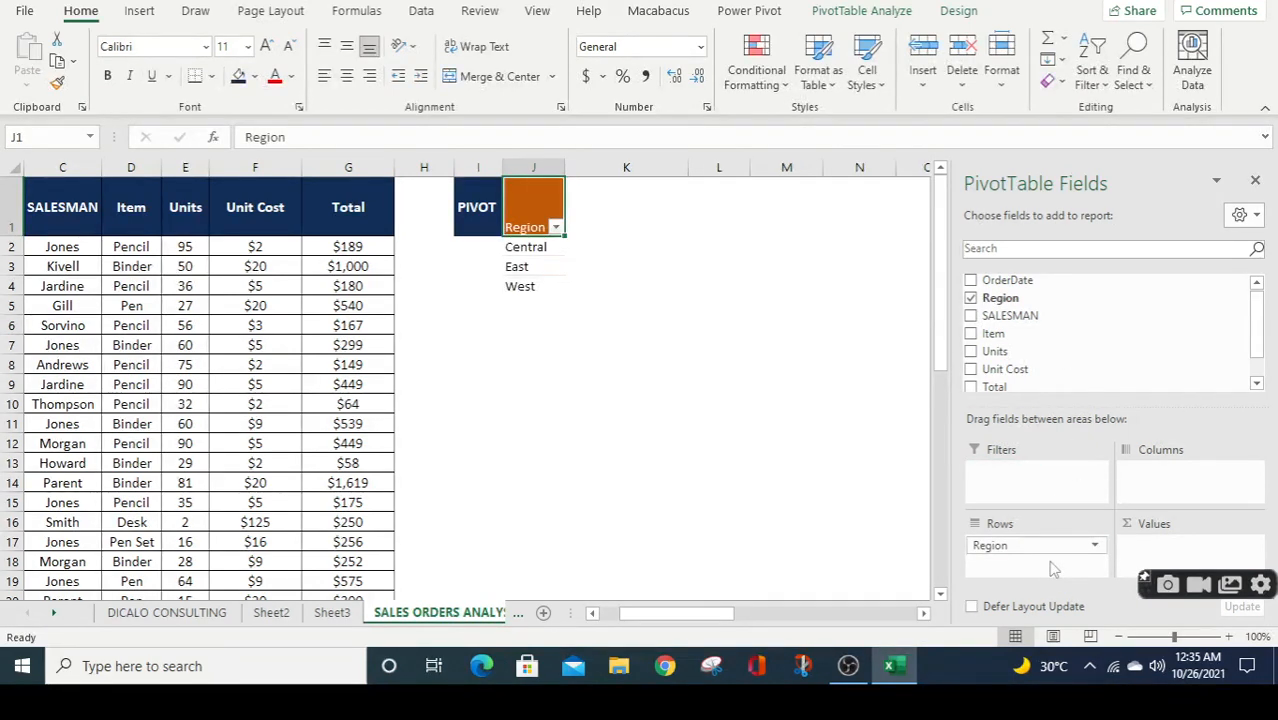
scroll(1262, 350, down, 2)
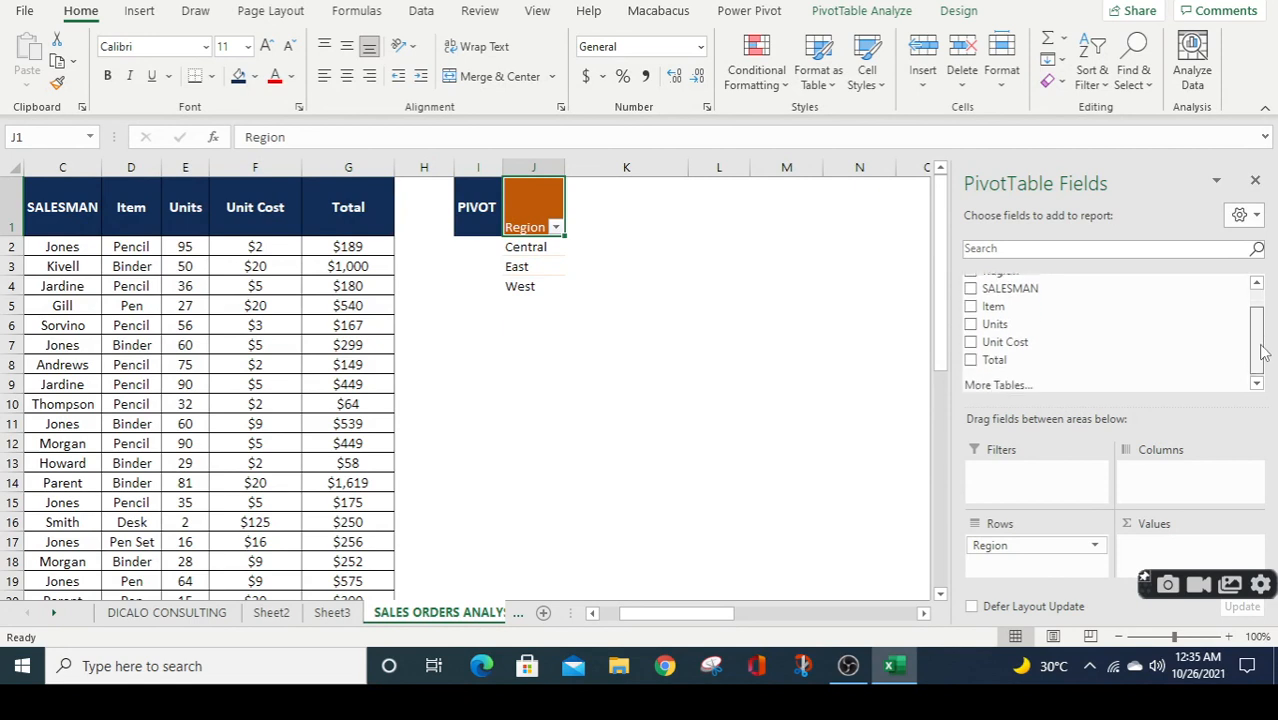
drag(1044, 357, 1153, 556)
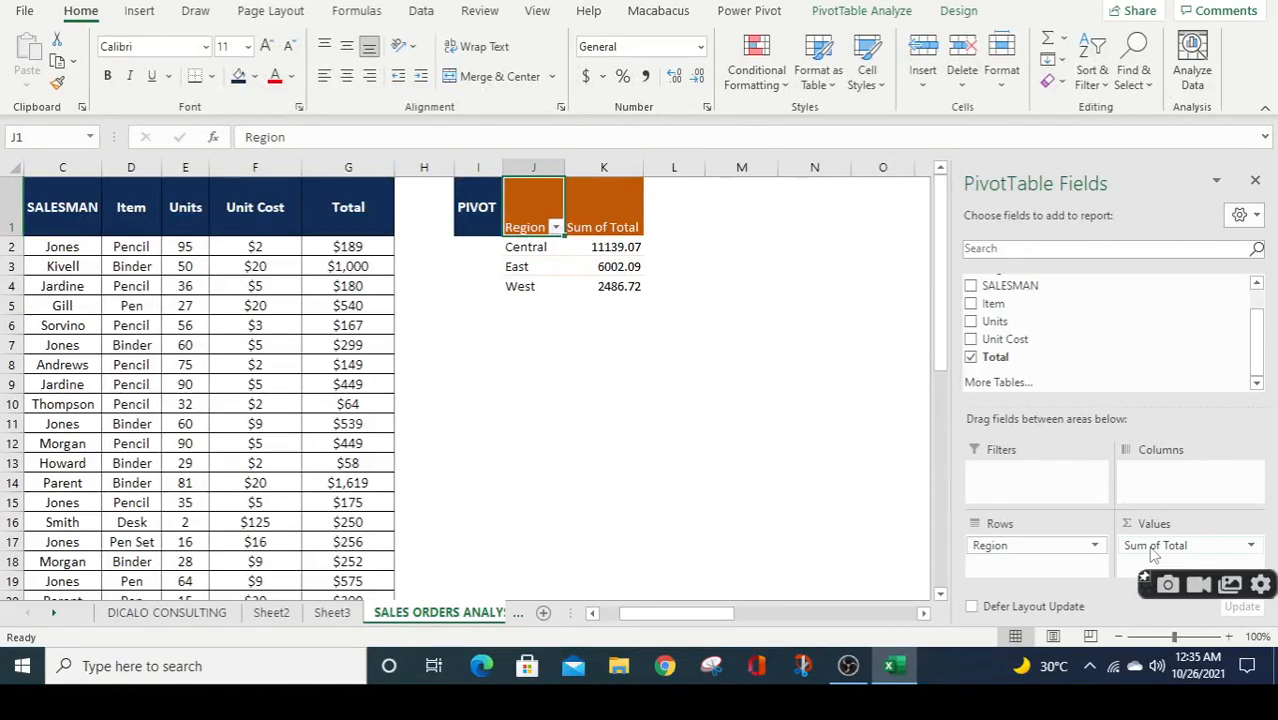
Change the PivotTable's Total value field to be summarized by Max
click(1252, 547)
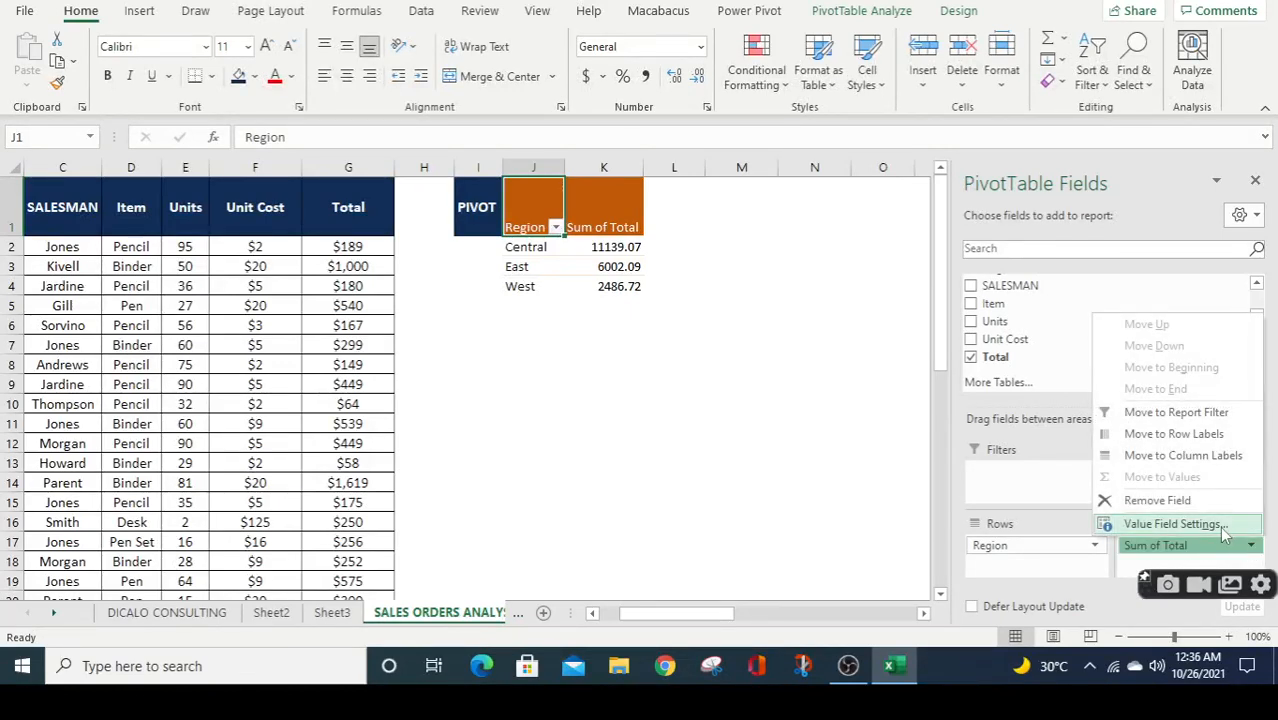
click(1219, 526)
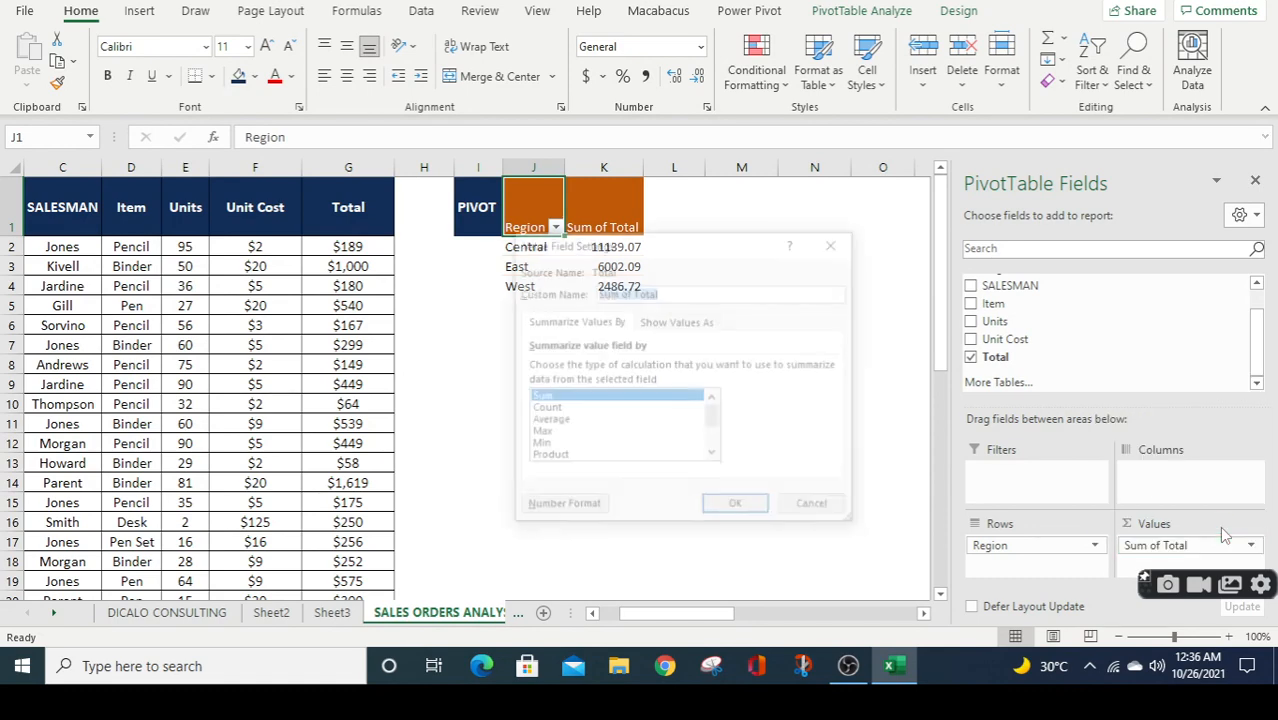
click(540, 433)
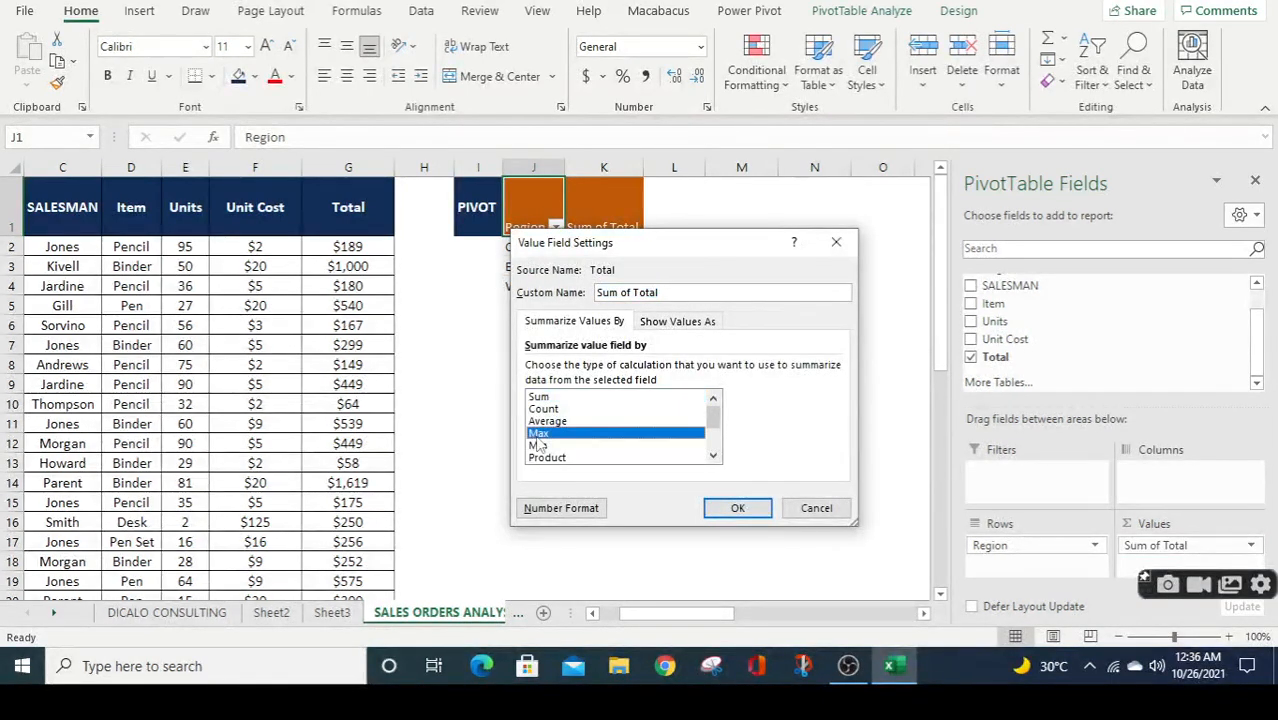
click(737, 510)
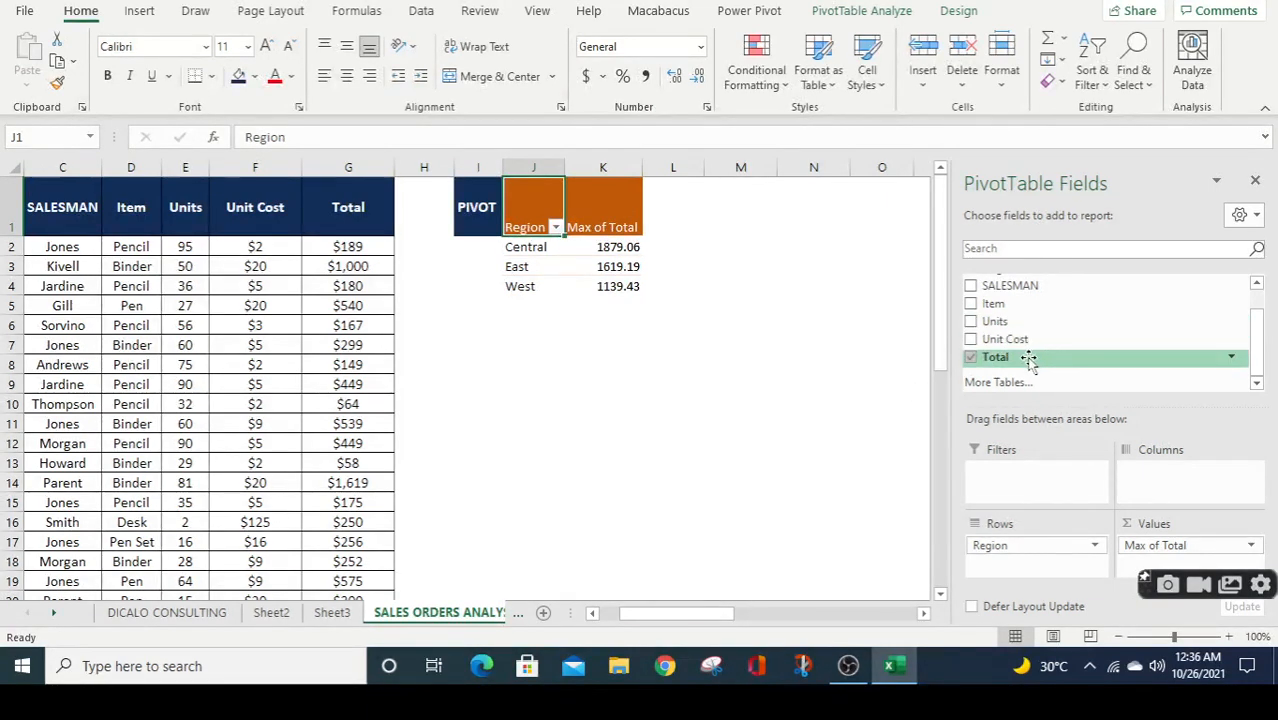
Add Total to the PivotTable values a second time and summarize this field by Min
drag(1030, 360, 1152, 565)
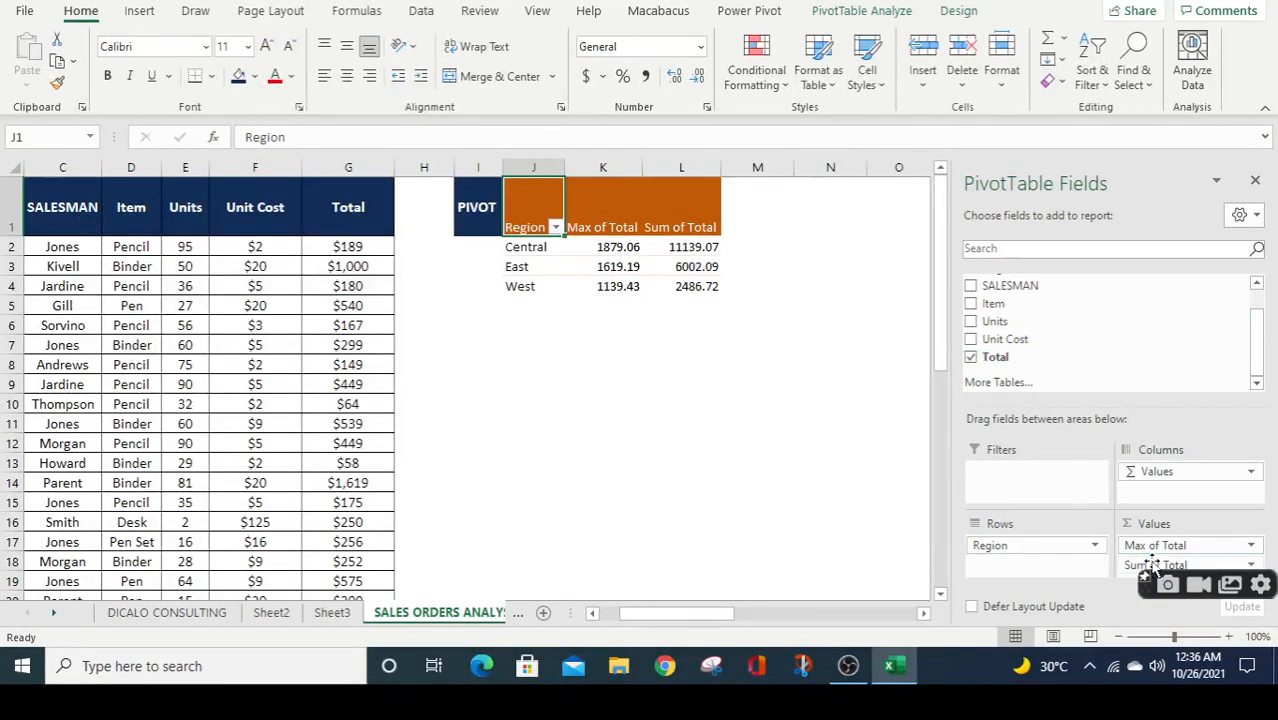
click(1251, 566)
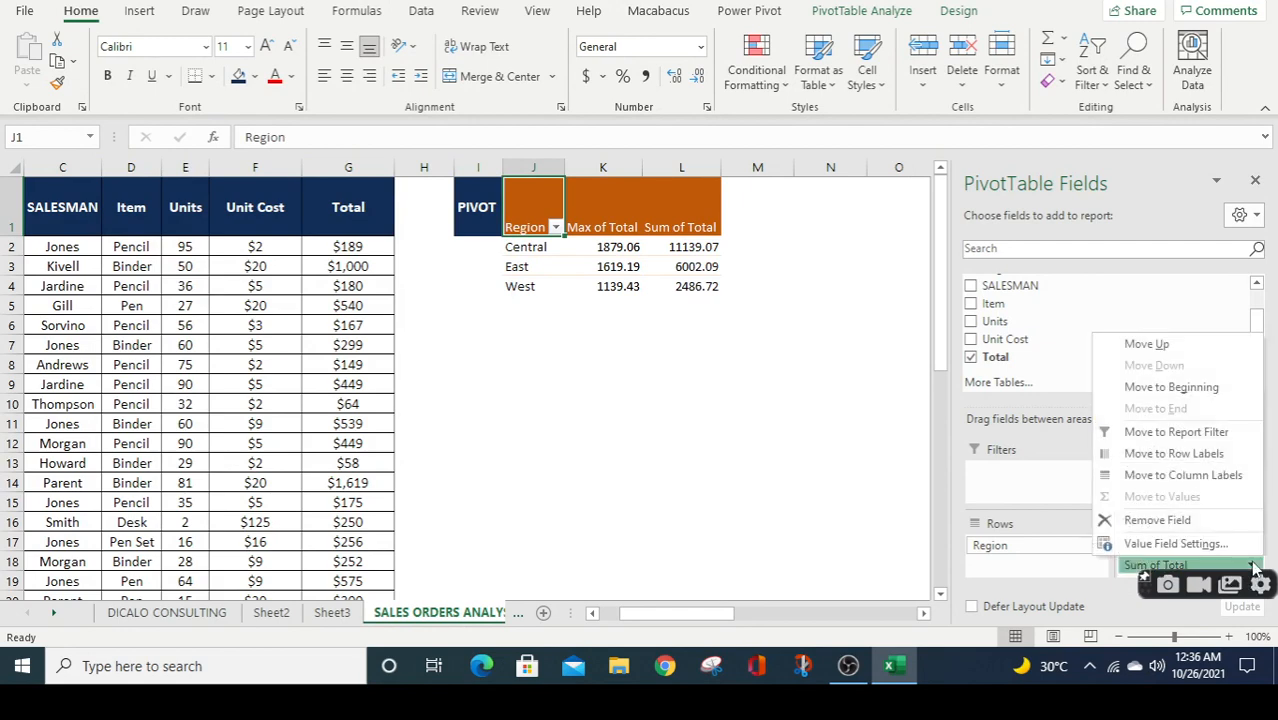
click(1175, 544)
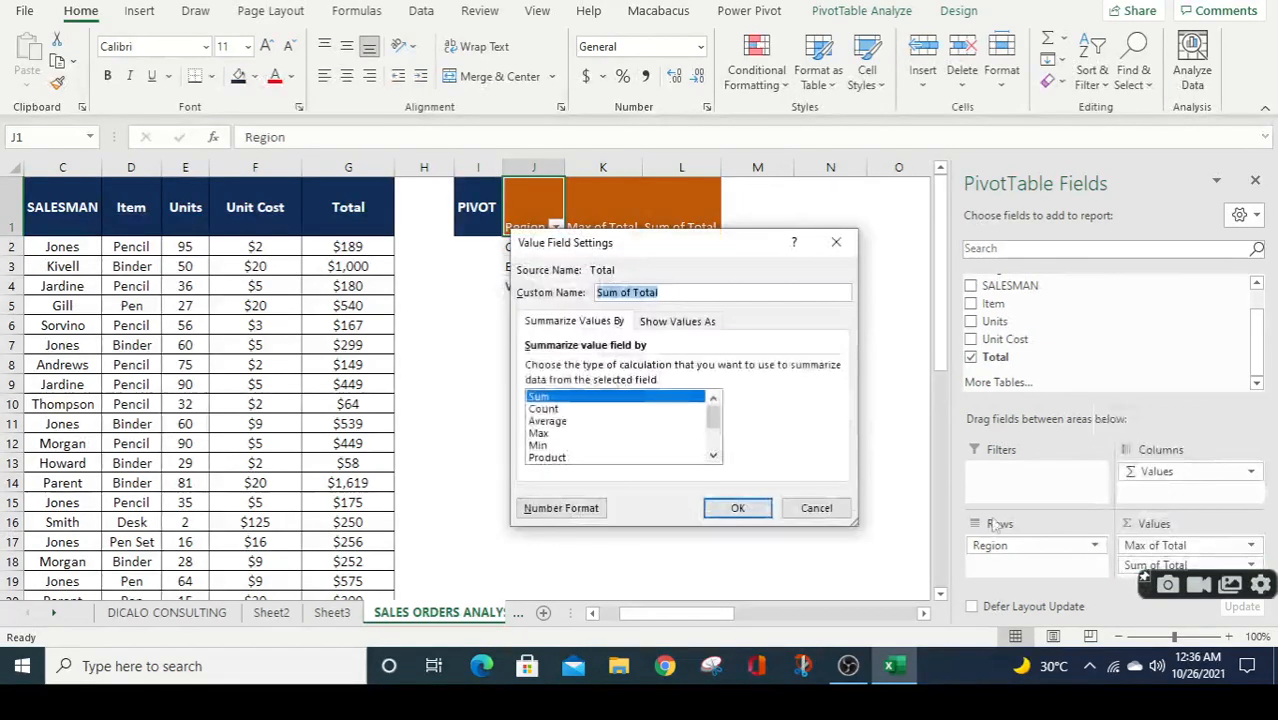
click(550, 446)
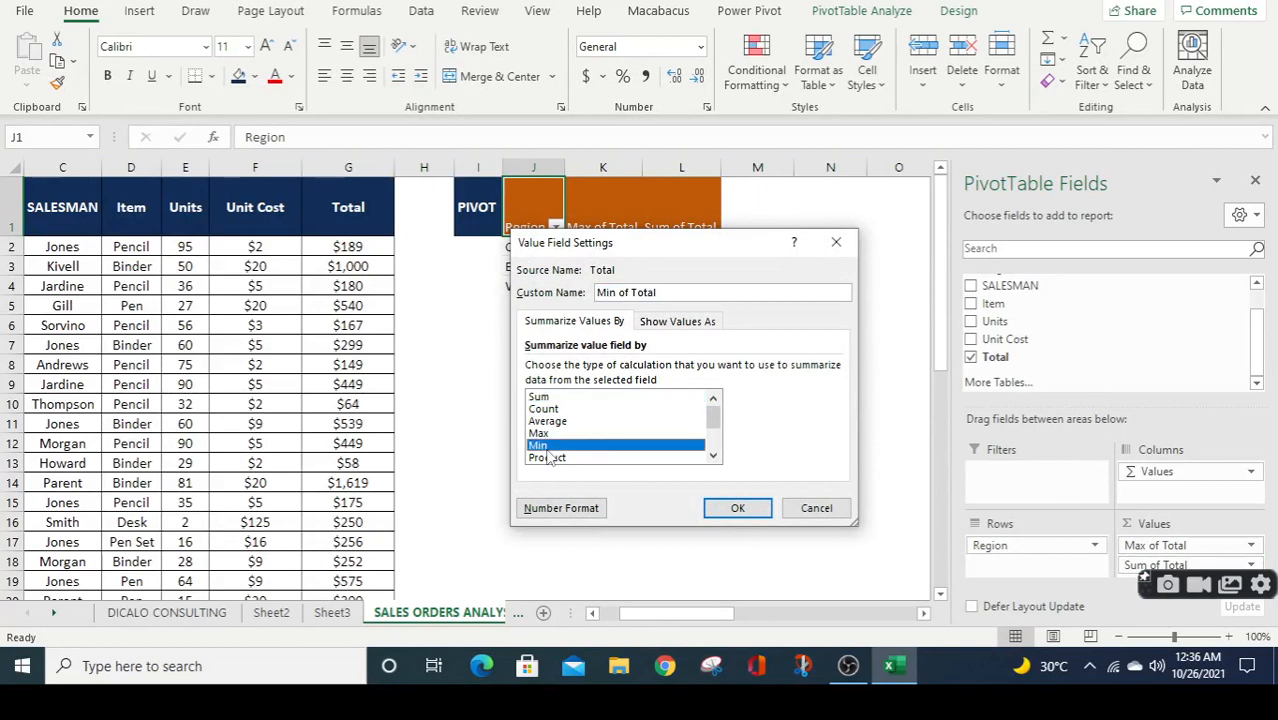
click(738, 510)
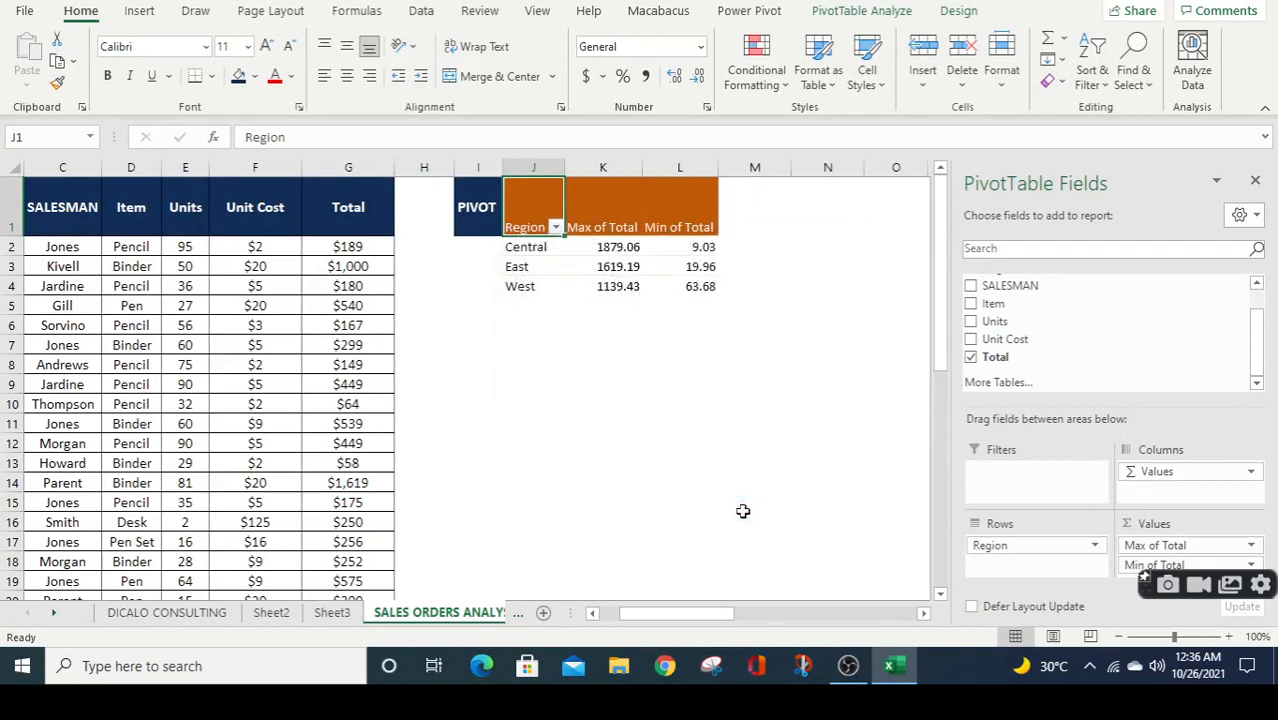
click(1251, 566)
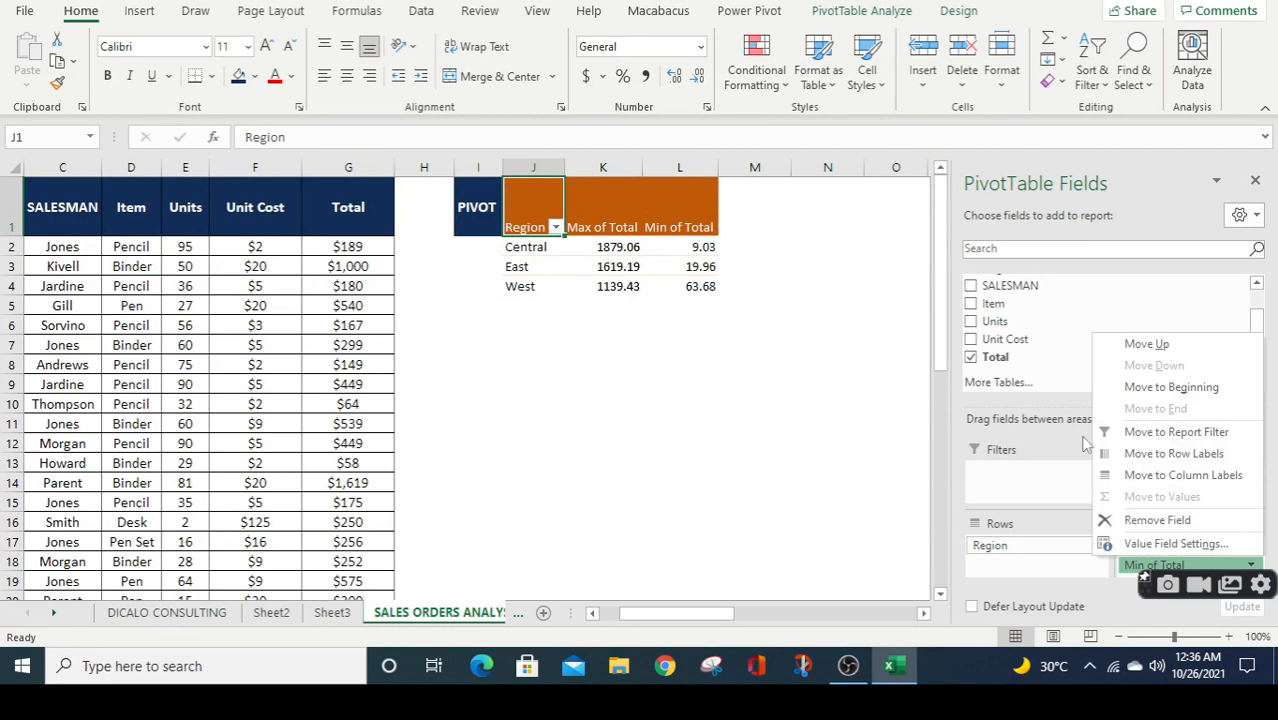
click(814, 498)
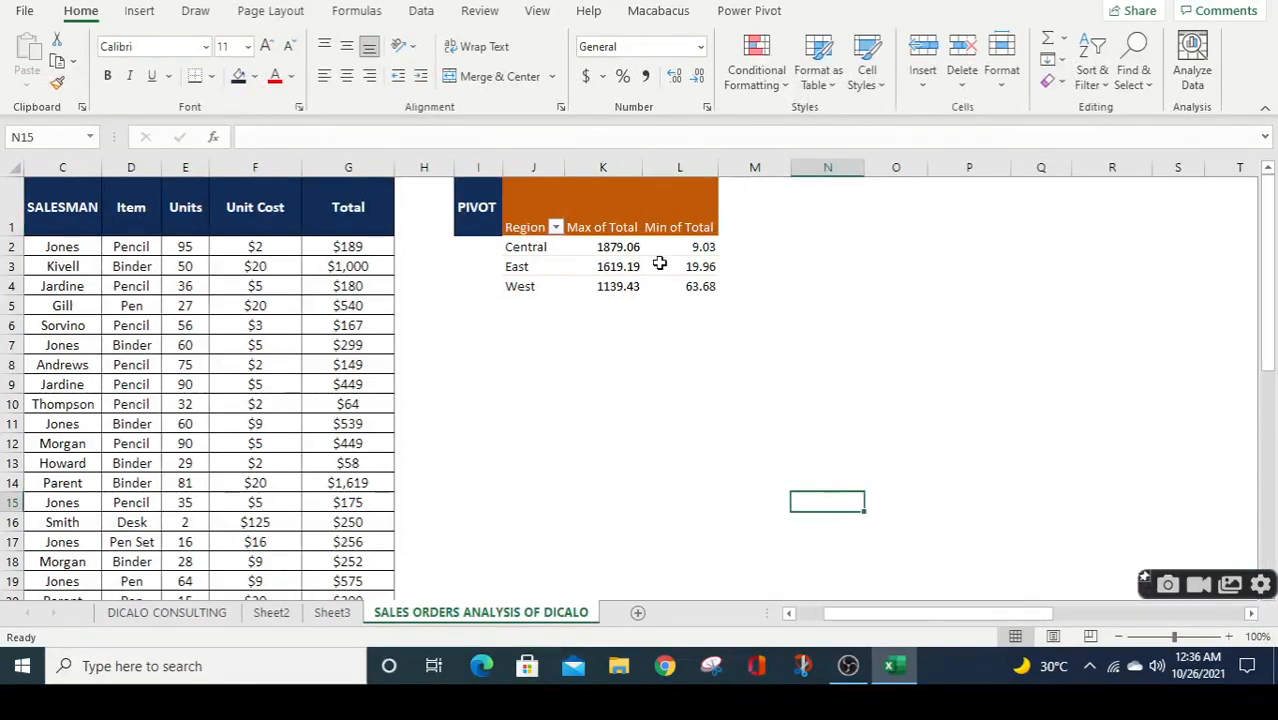
Add Total to the PivotTable values a third time and summarize this field by Average
click(660, 264)
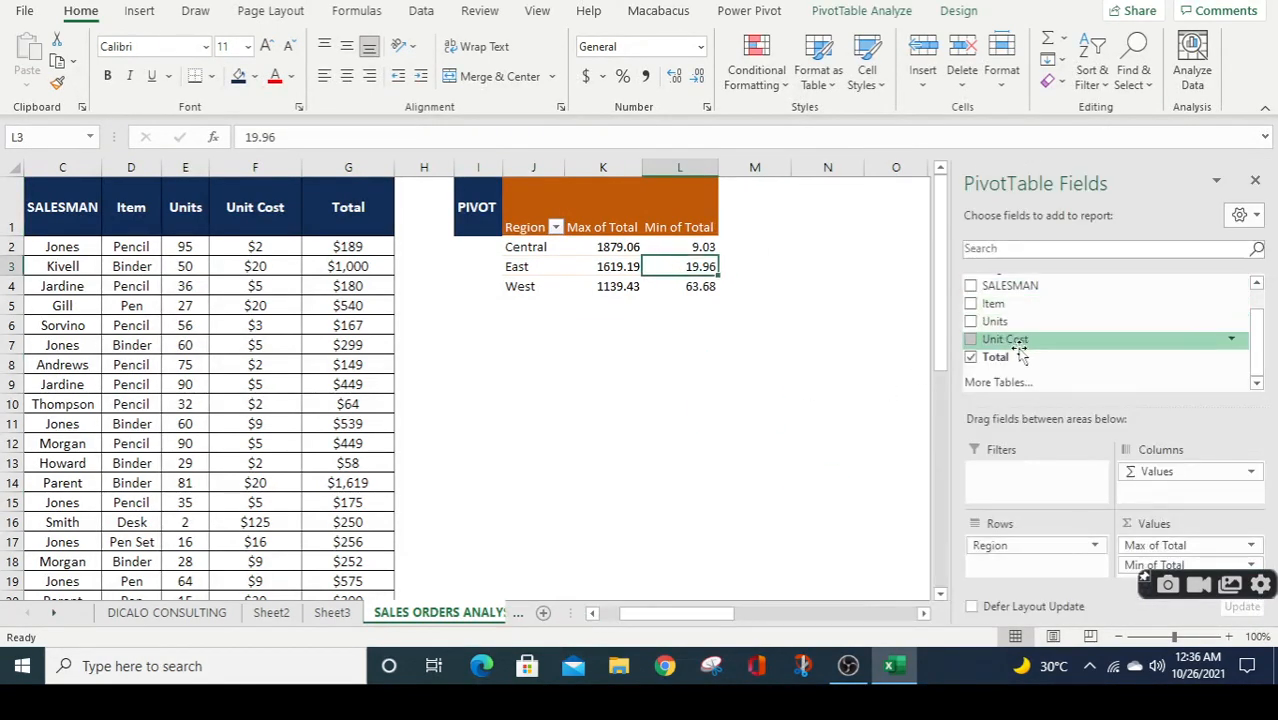
drag(1010, 360, 1140, 572)
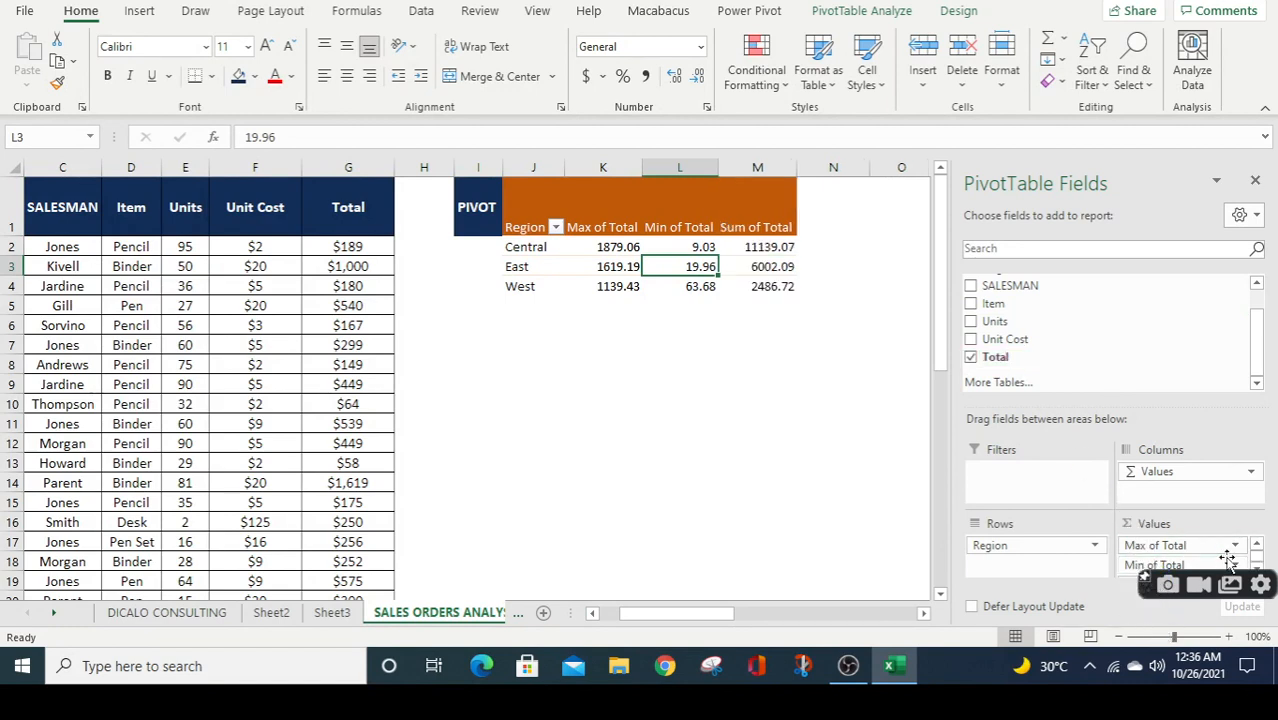
click(1256, 568)
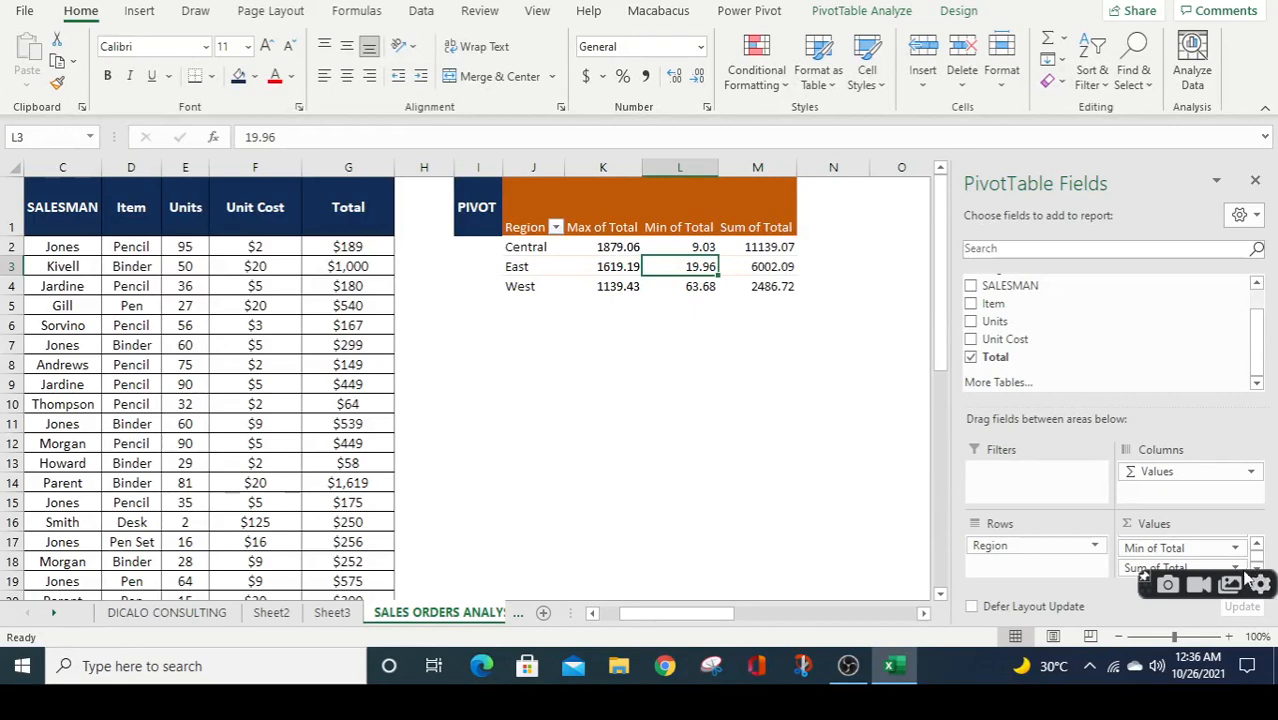
click(1236, 568)
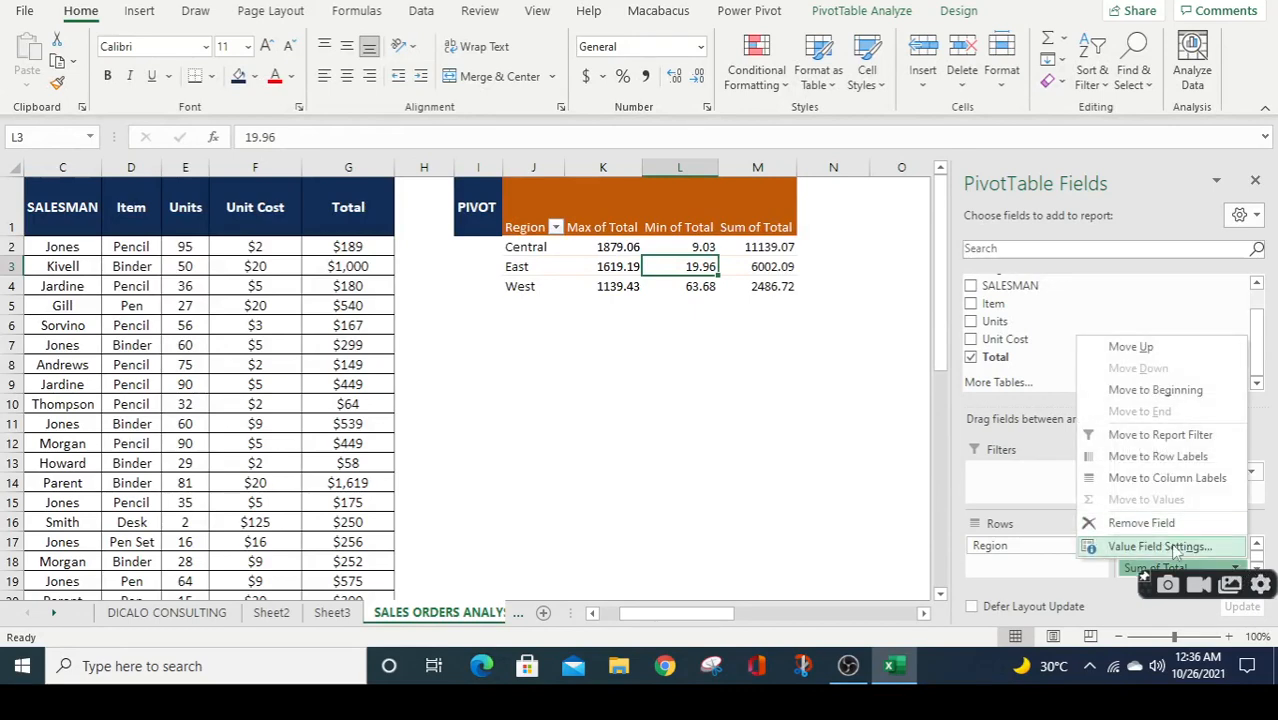
click(1175, 550)
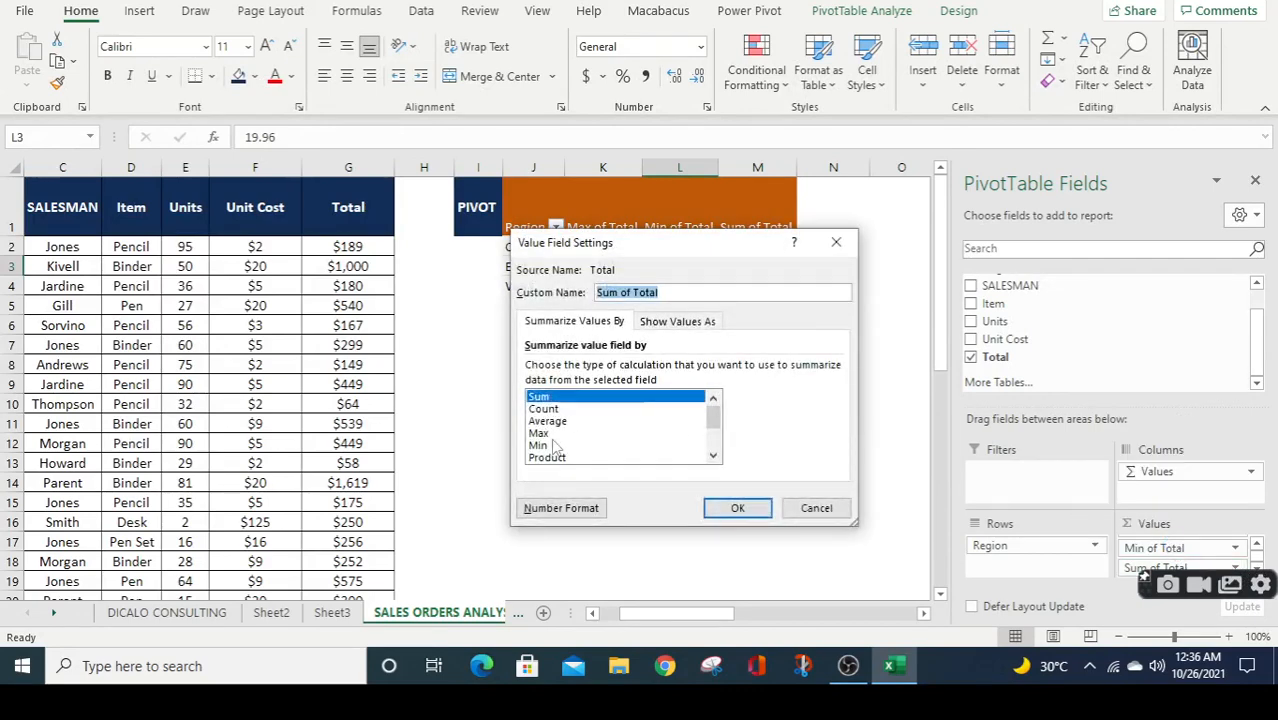
click(548, 421)
click(738, 508)
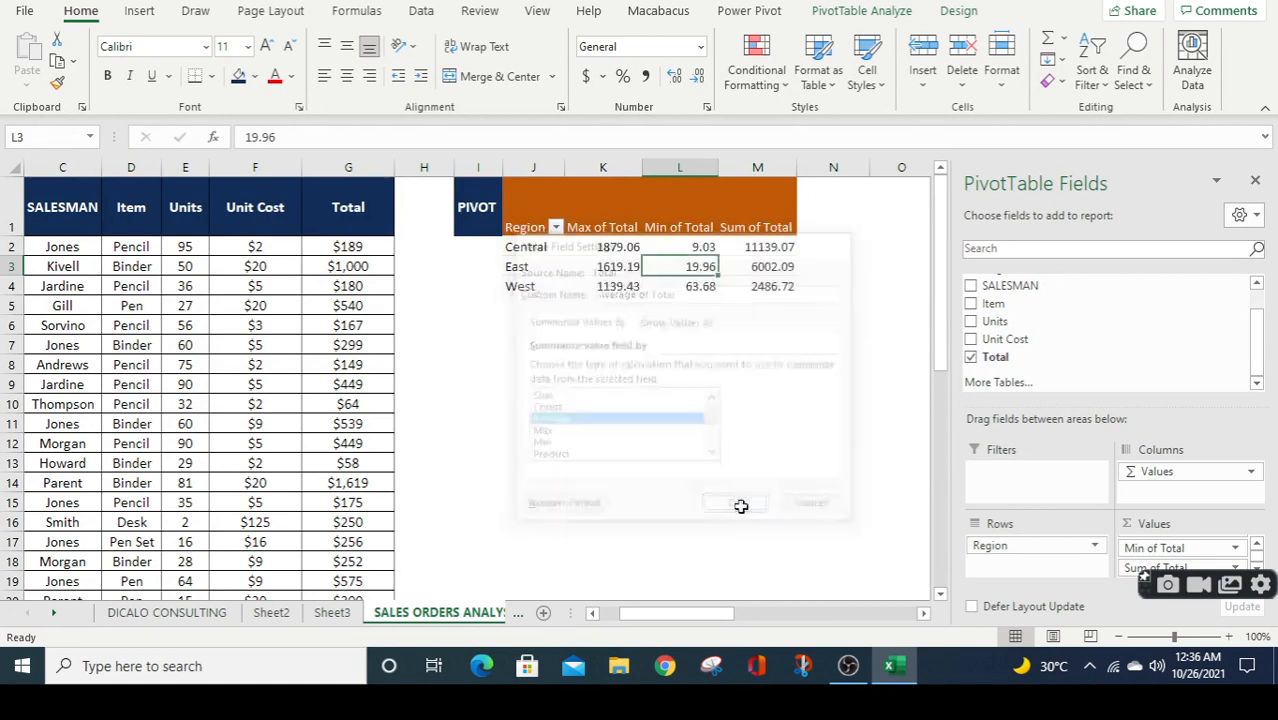
click(764, 368)
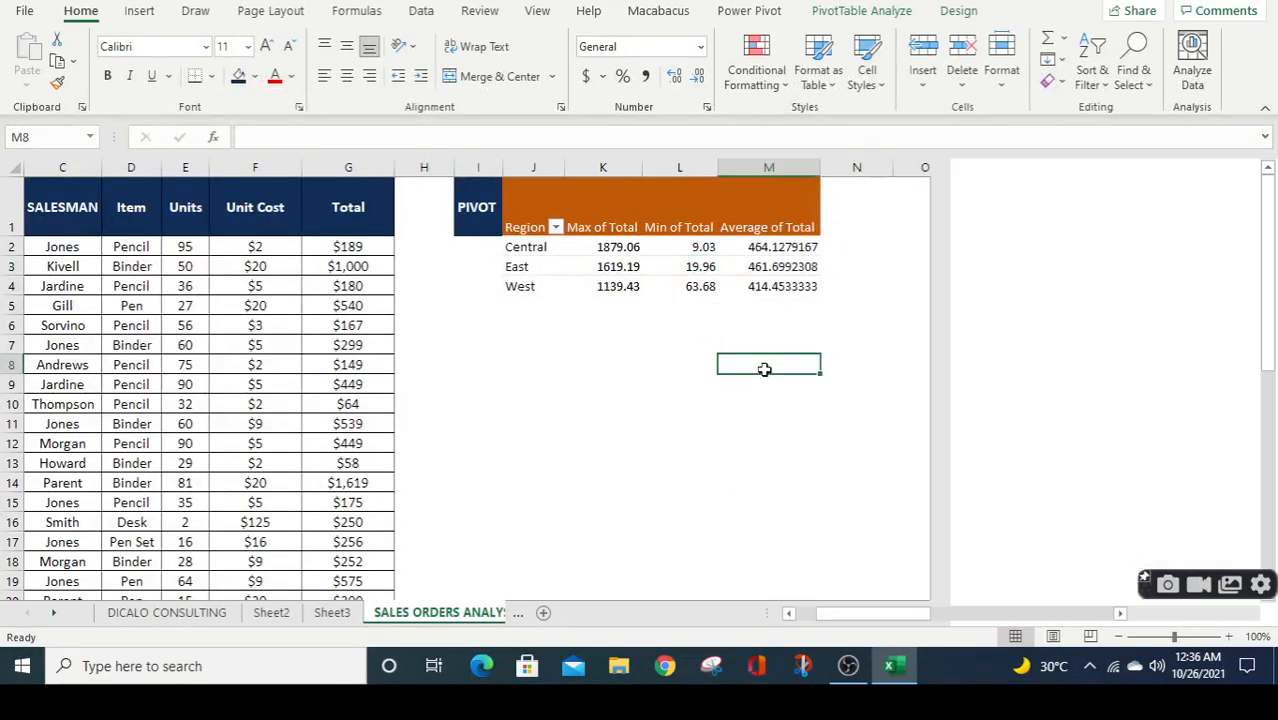
Format the Average of Total value field as Number with 2 decimal places and negative numbers in red without a minus sign
key(Up)
key(Up)
key(Up)
key(Up)
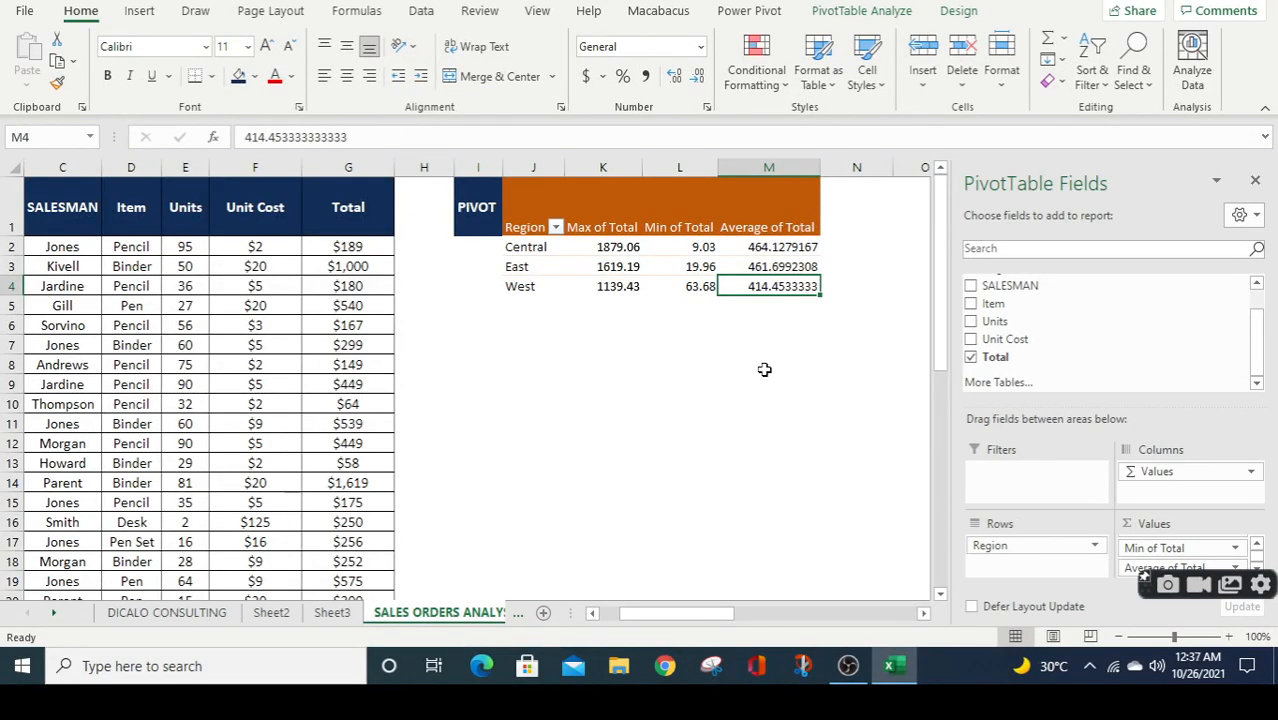
key(shift+Up)
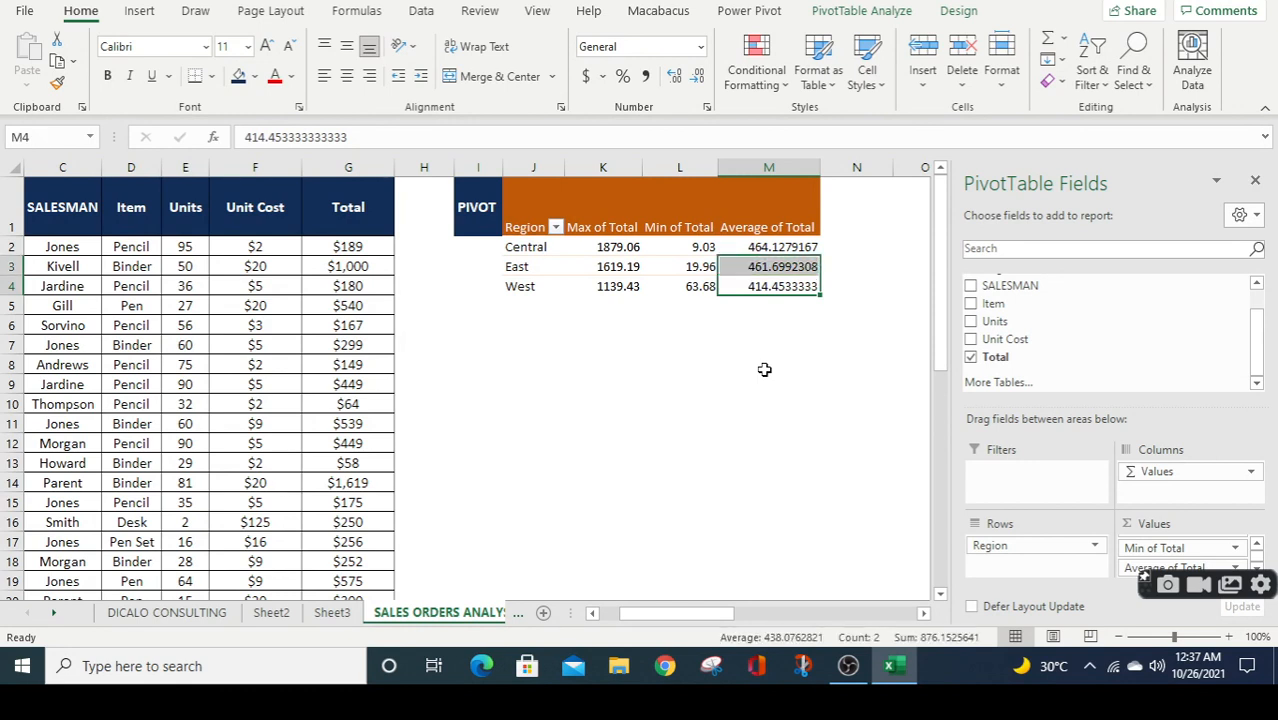
key(Down)
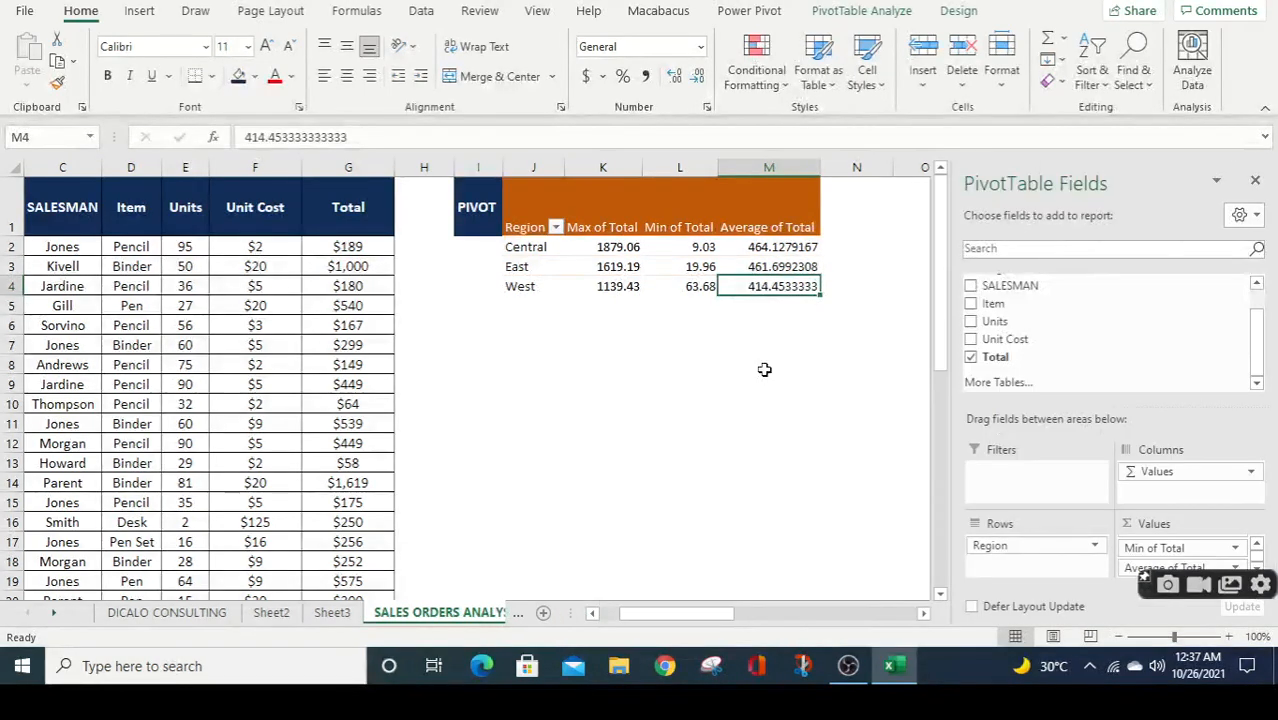
click(1236, 568)
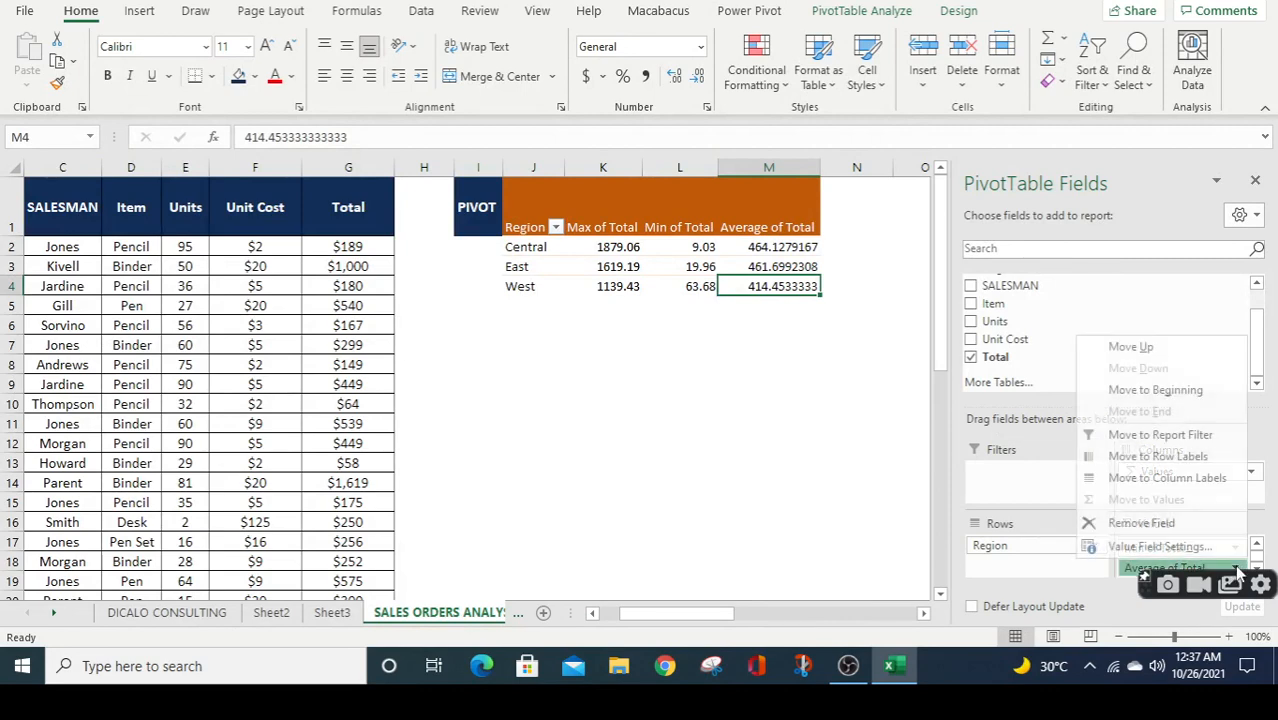
click(1172, 553)
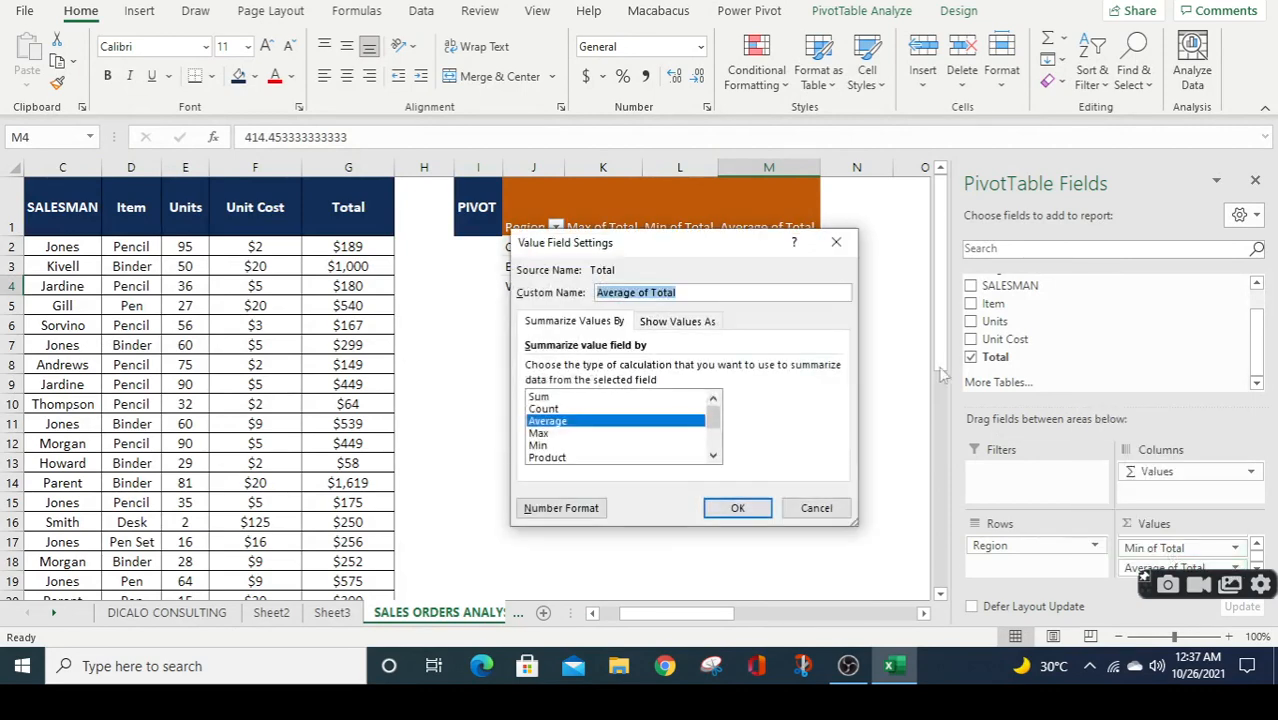
click(573, 512)
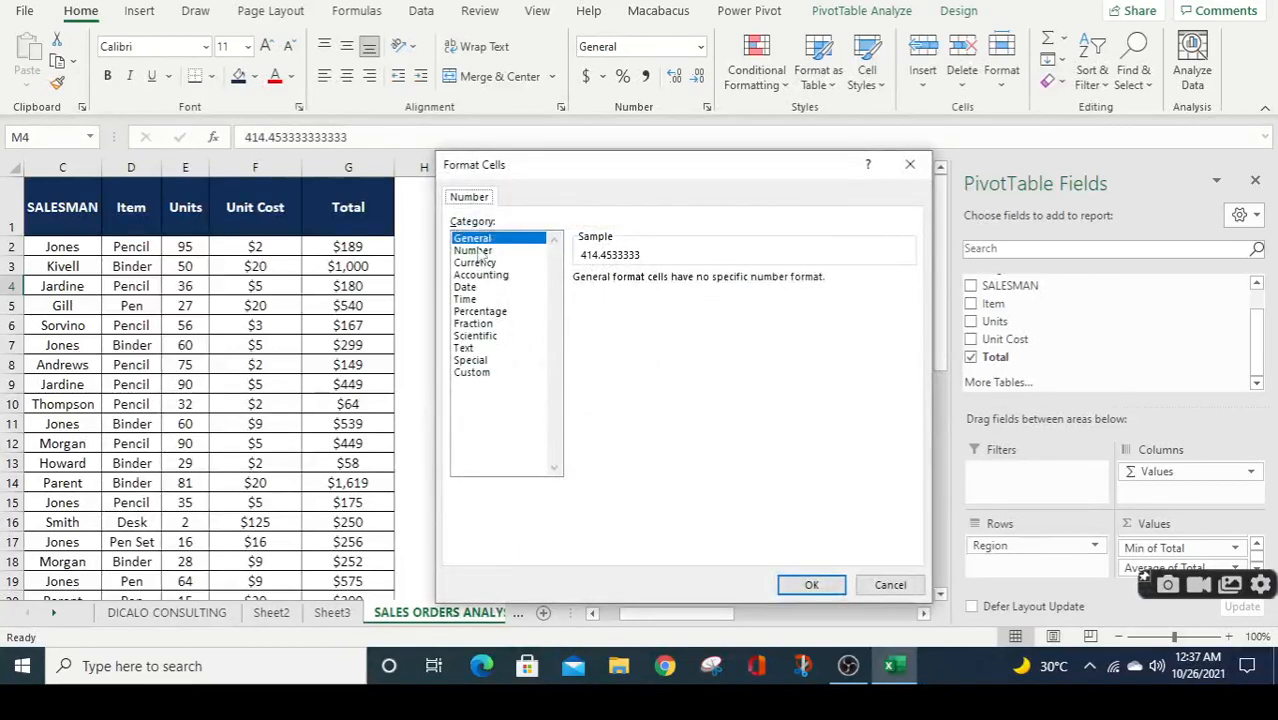
click(477, 251)
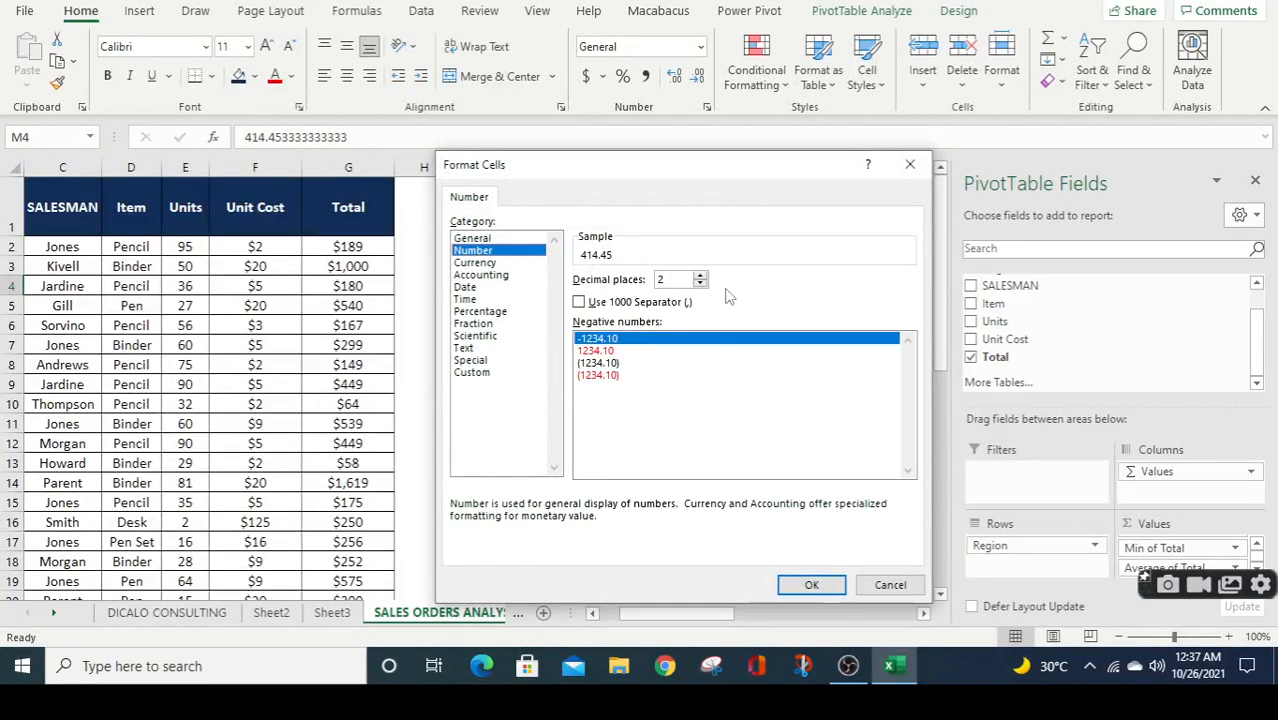
click(604, 351)
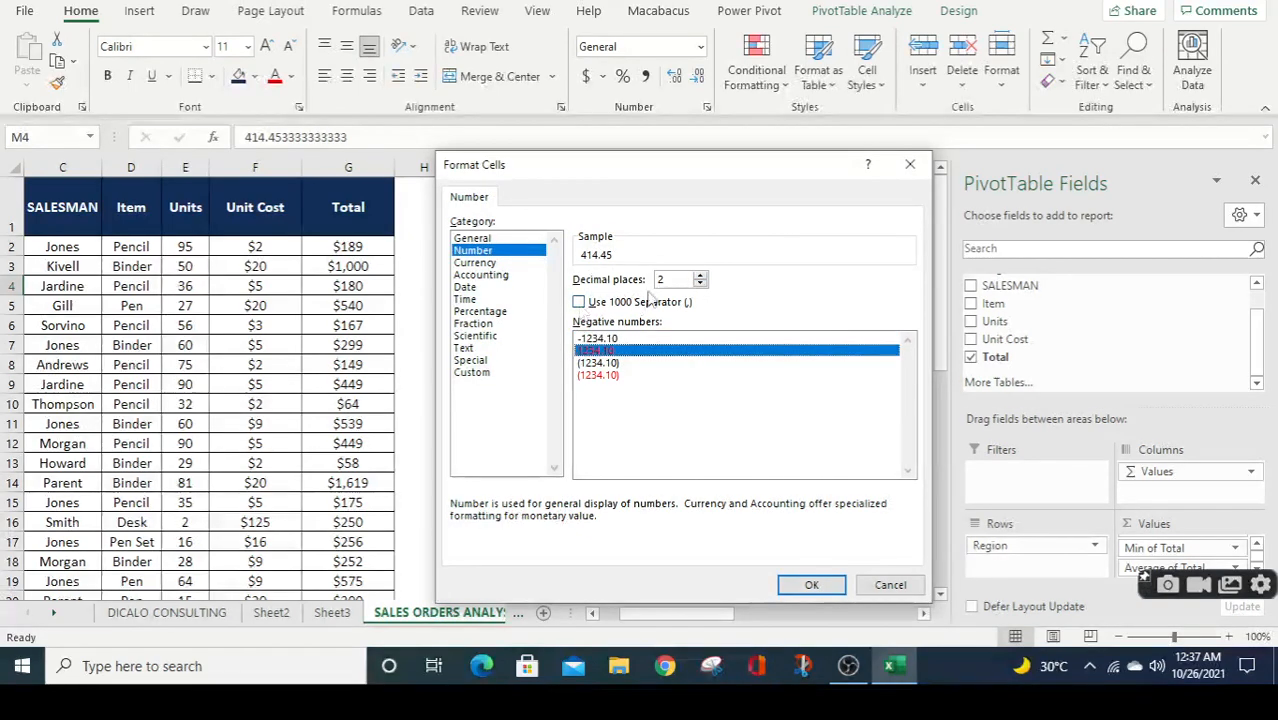
click(810, 584)
click(756, 507)
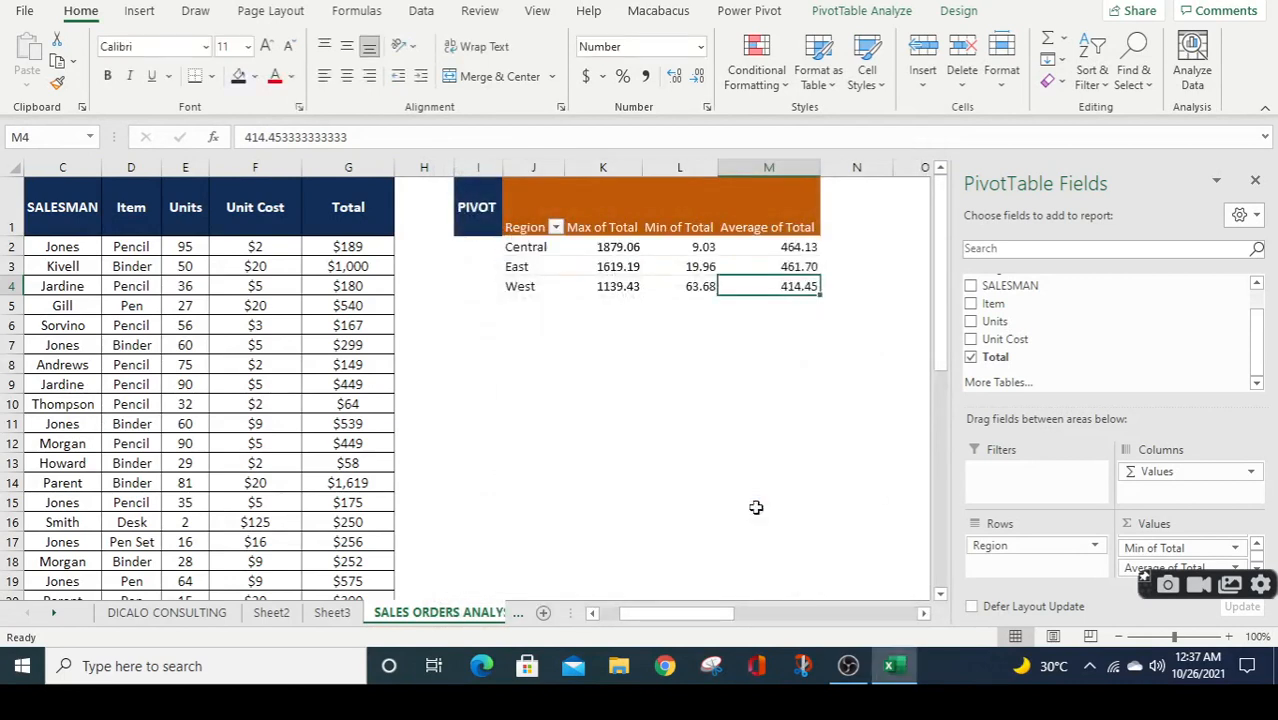
click(766, 457)
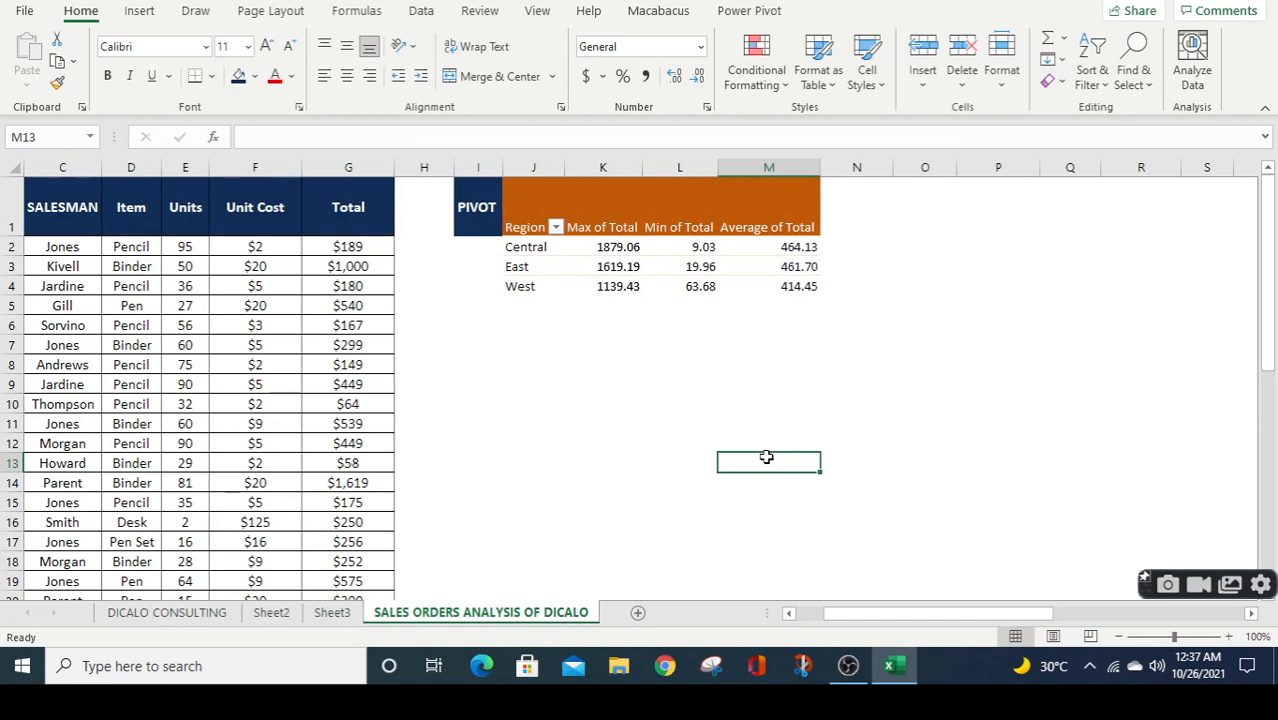
click(775, 326)
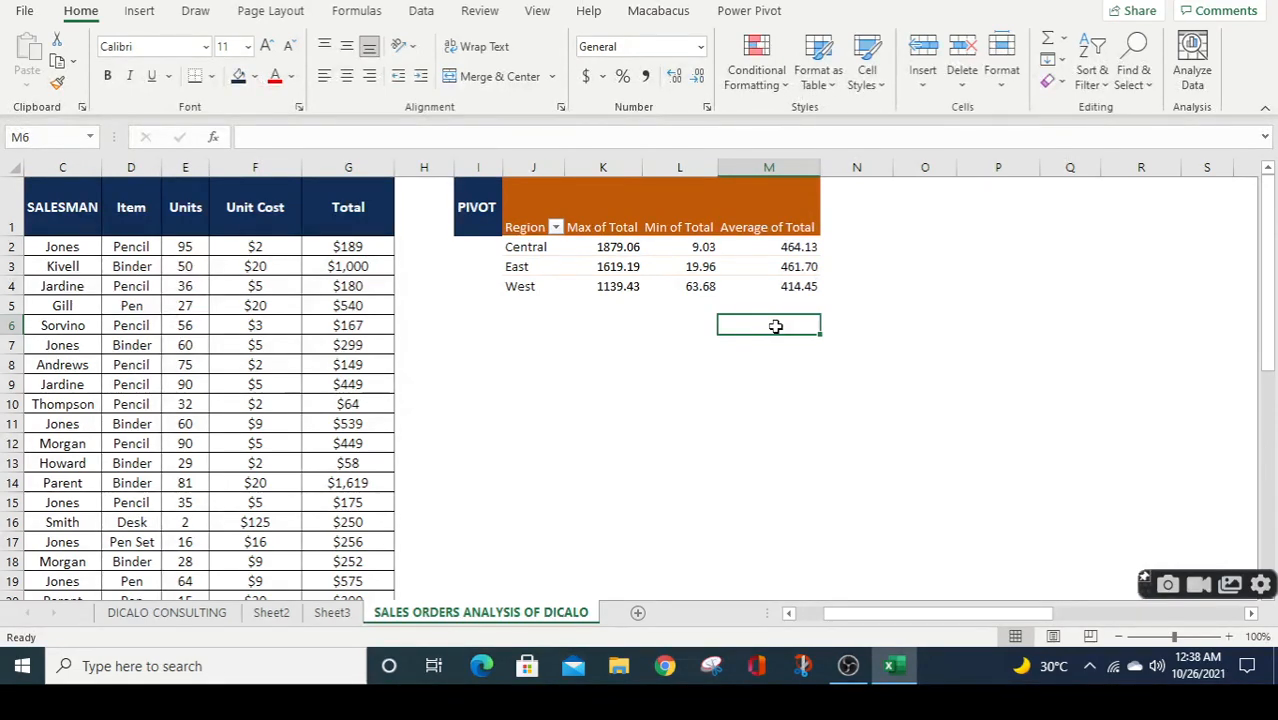
click(846, 667)
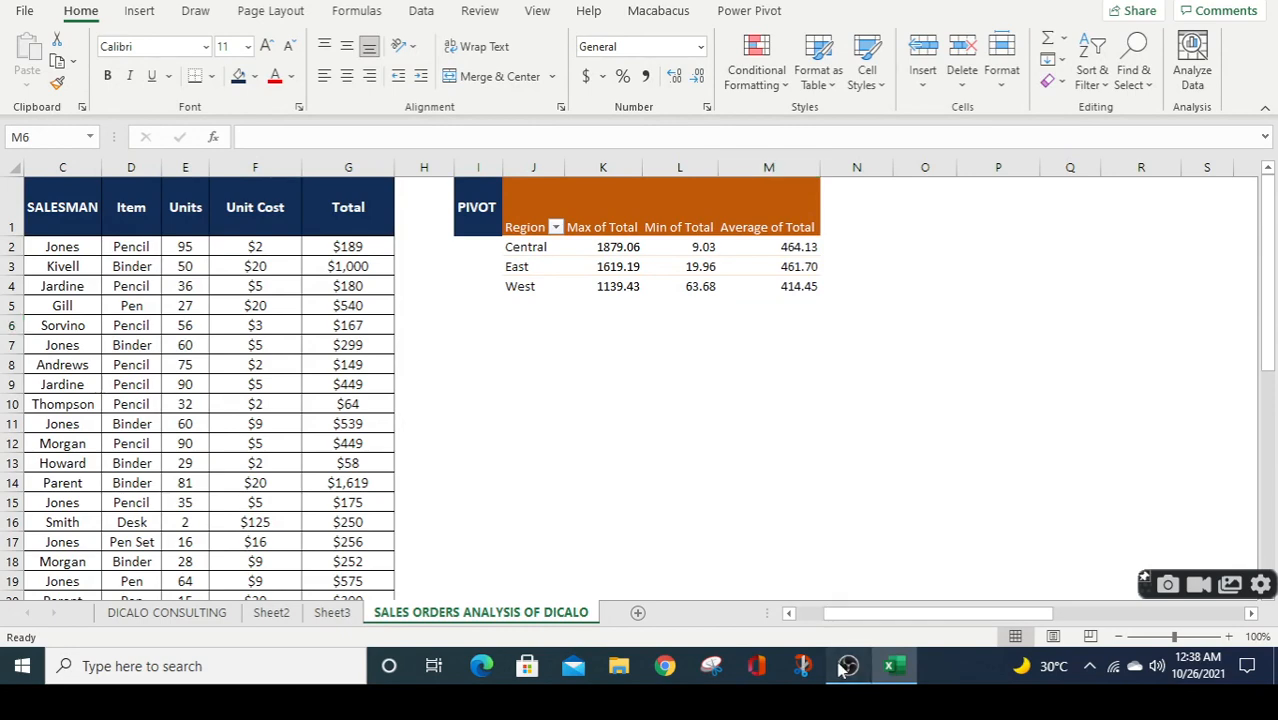